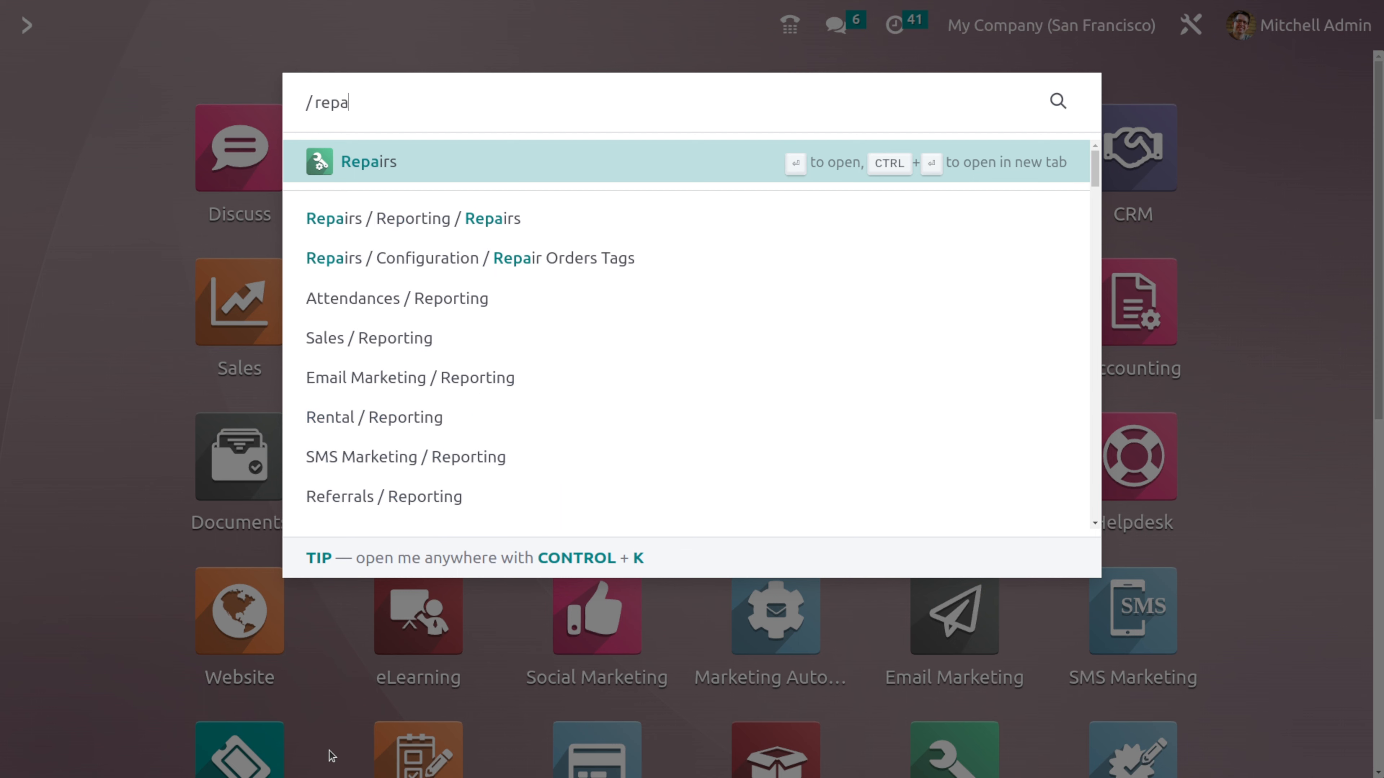
- Open the Repairs app and sort the repair orders by delivery address in descending order
{"action": "left_click", "coordinate": [576, 158]}
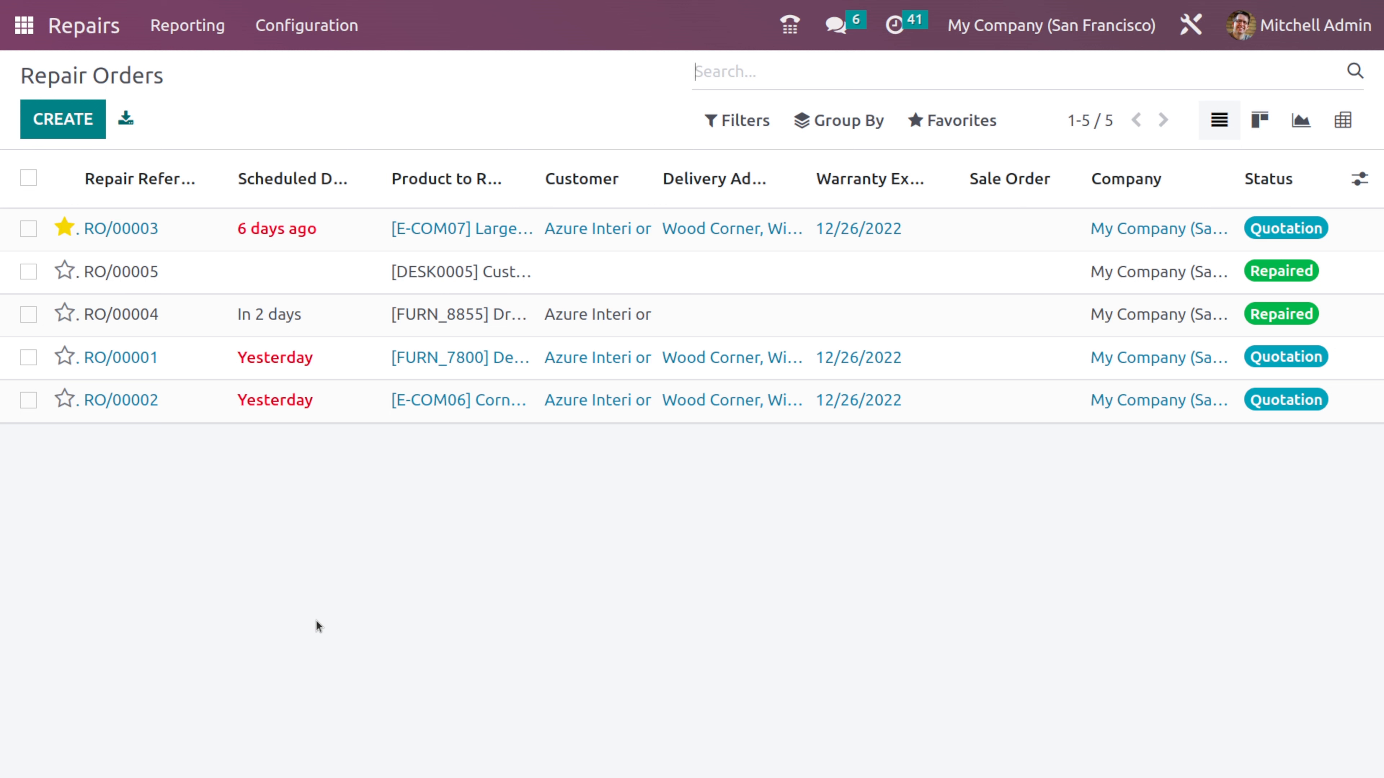
{"action": "left_click", "coordinate": [796, 180]}
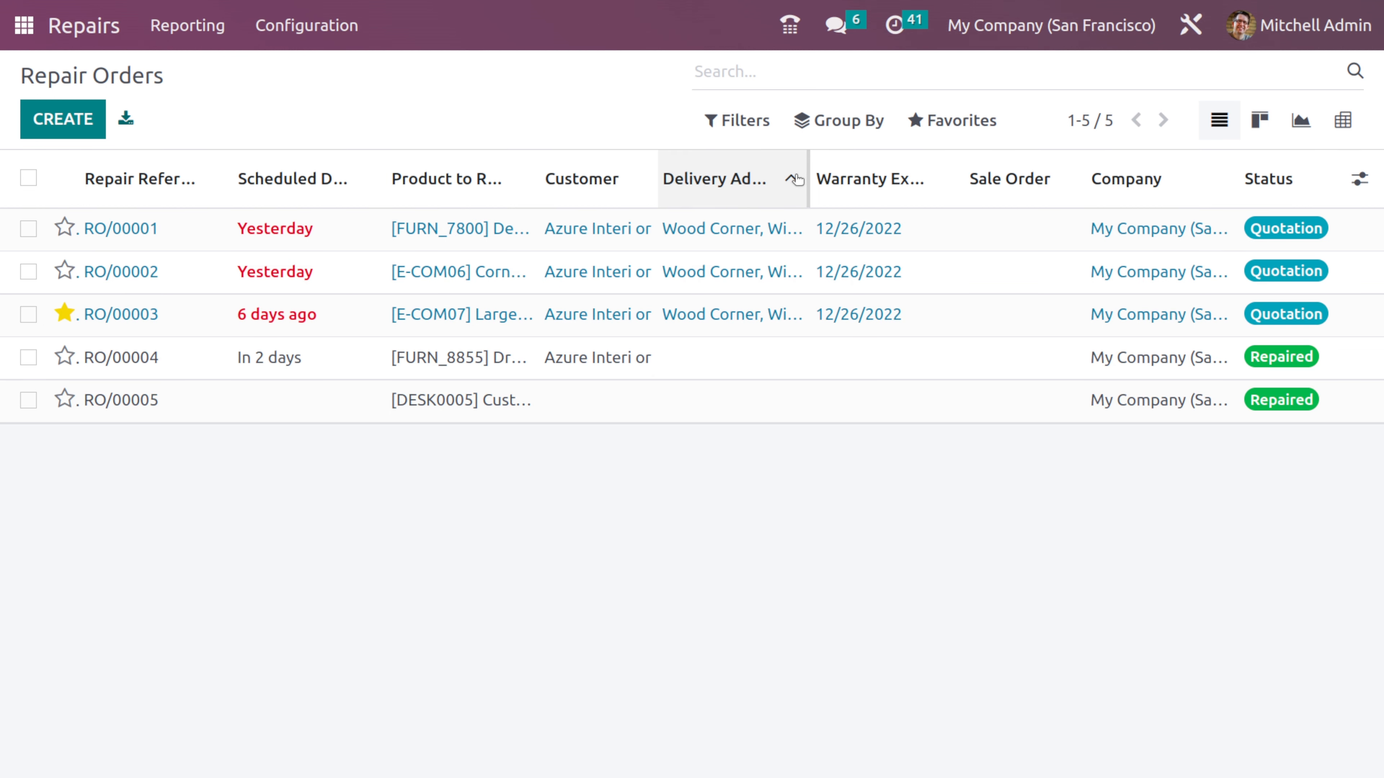
{"action": "left_click", "coordinate": [796, 179]}
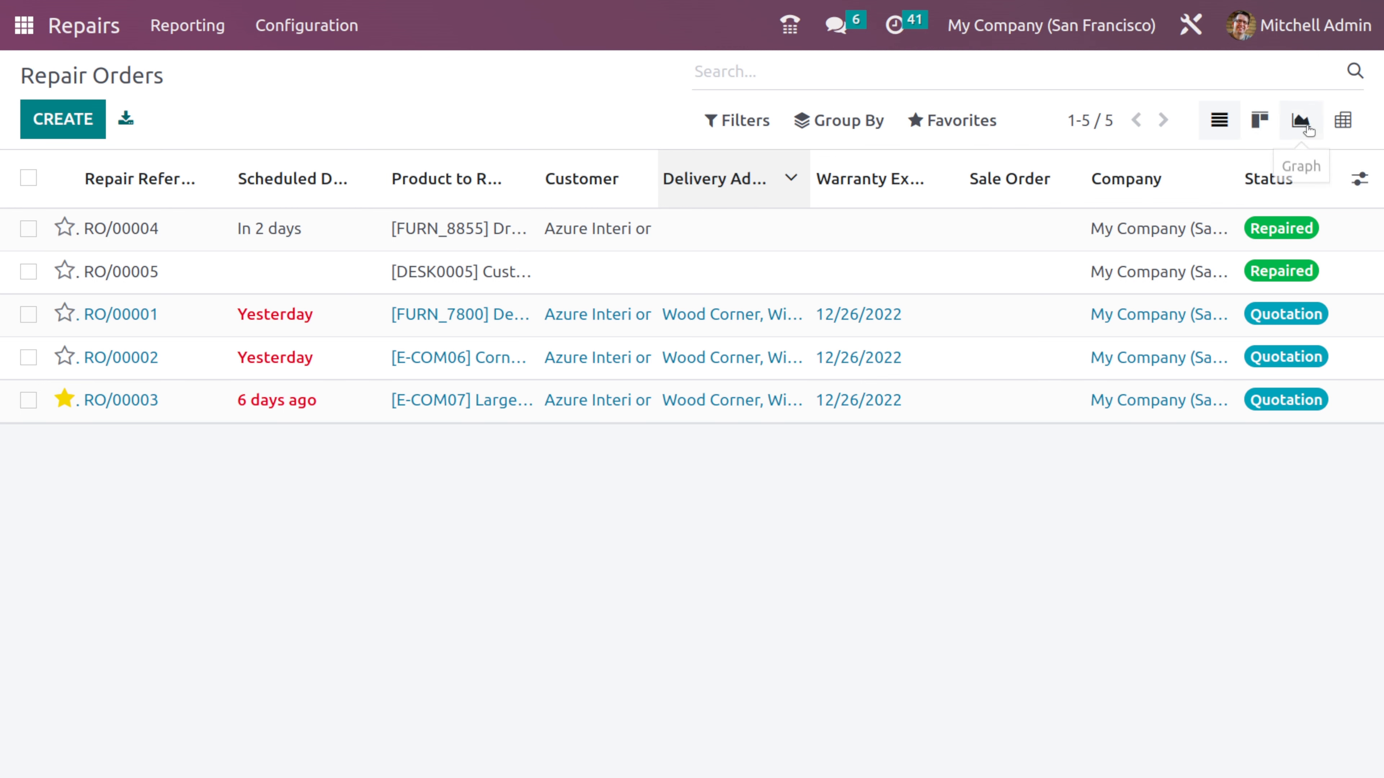
- Look through the Kanban, graph and pivot views of the repair orders and return to the list view
{"action": "left_click", "coordinate": [1264, 121]}
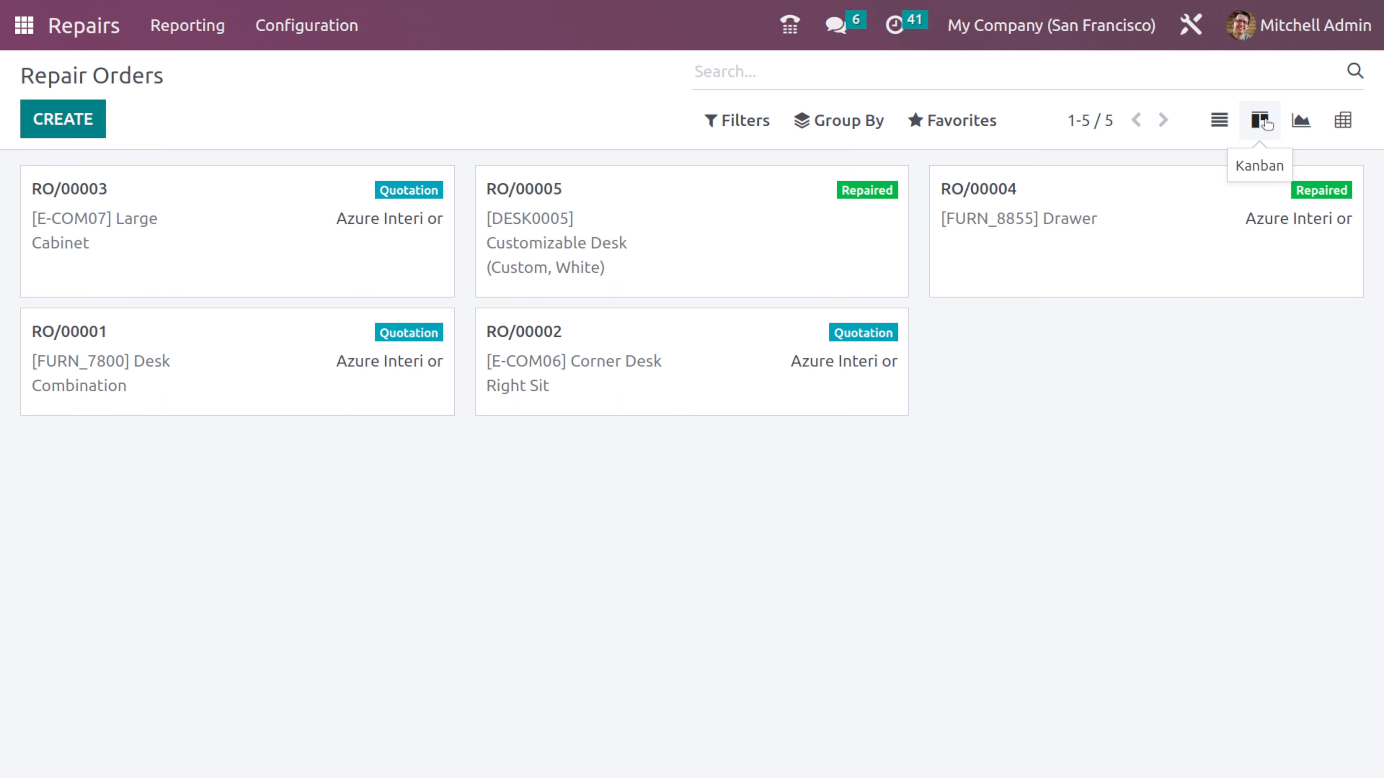
{"action": "left_click", "coordinate": [1309, 121]}
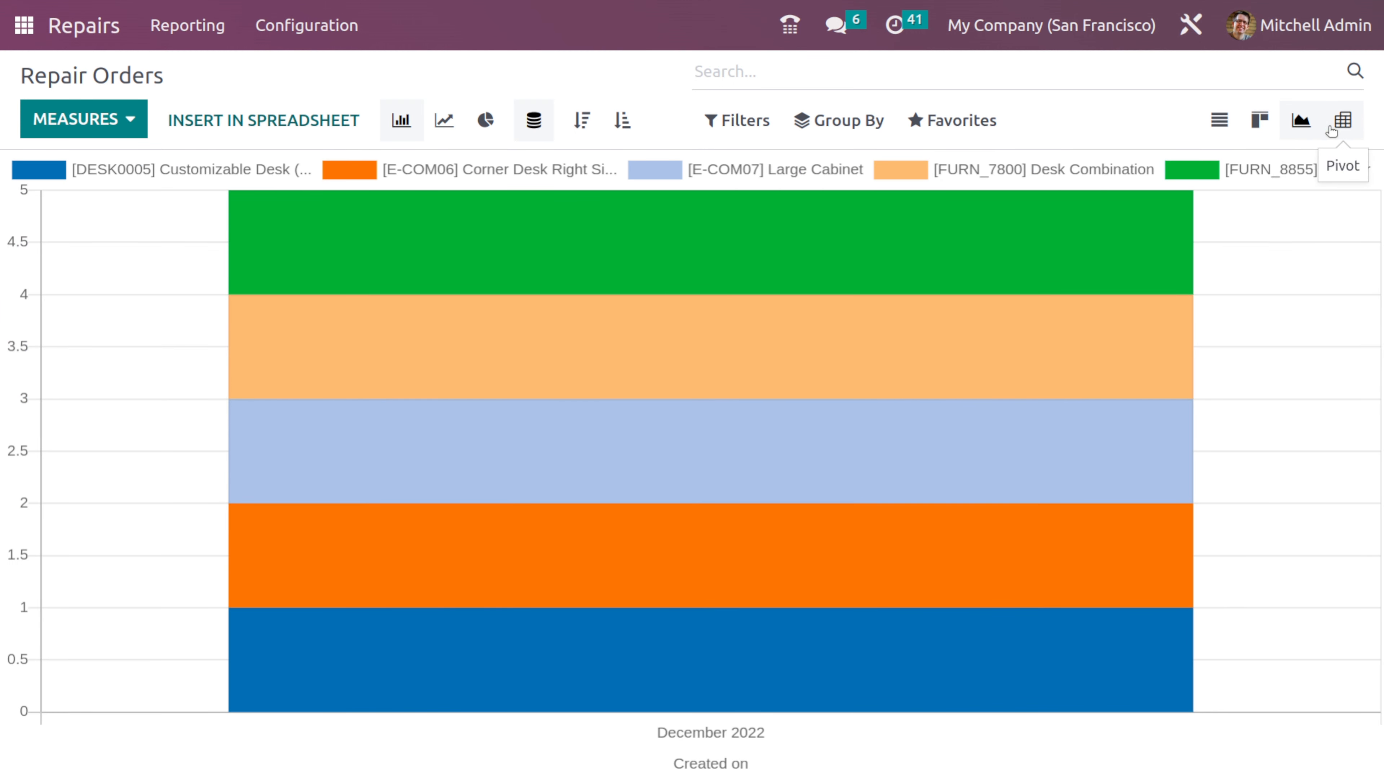
{"action": "left_click", "coordinate": [1333, 129]}
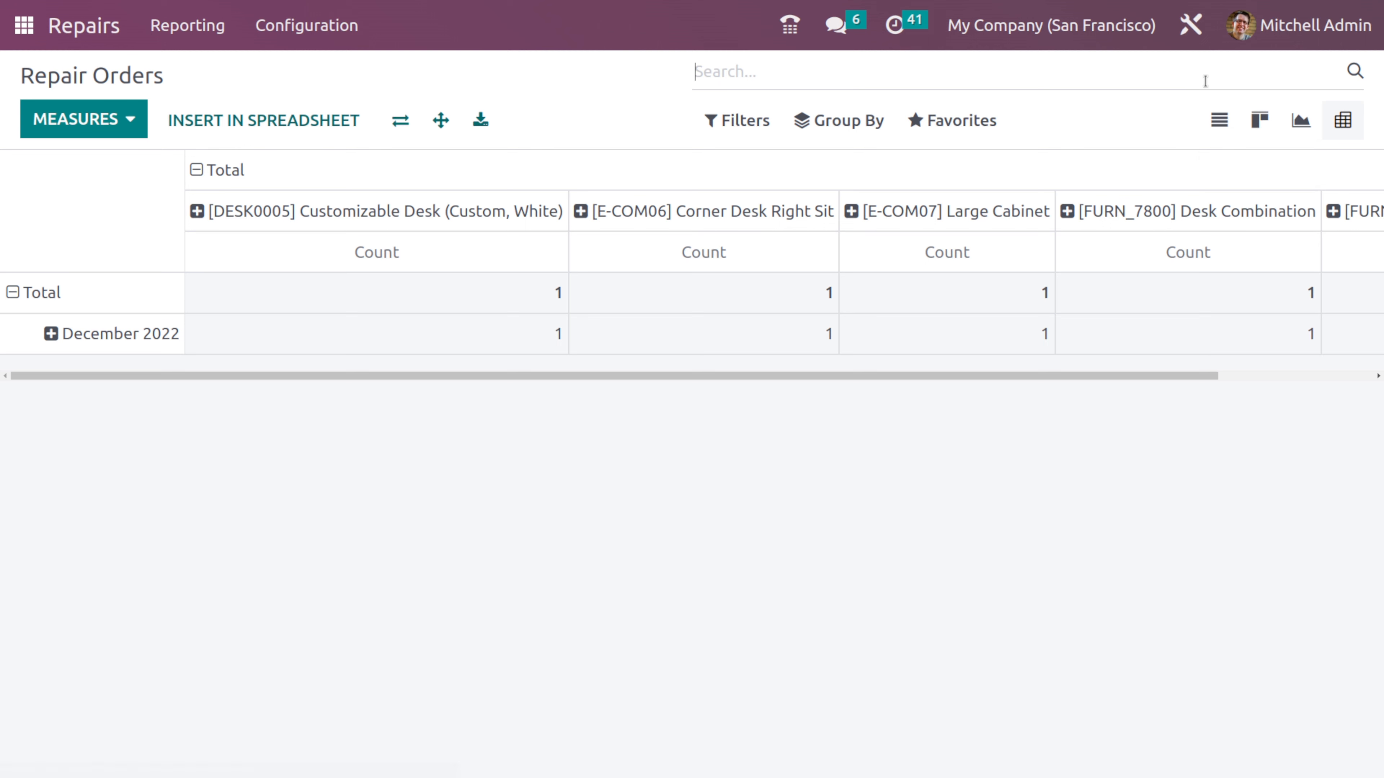
{"action": "left_click", "coordinate": [1211, 121]}
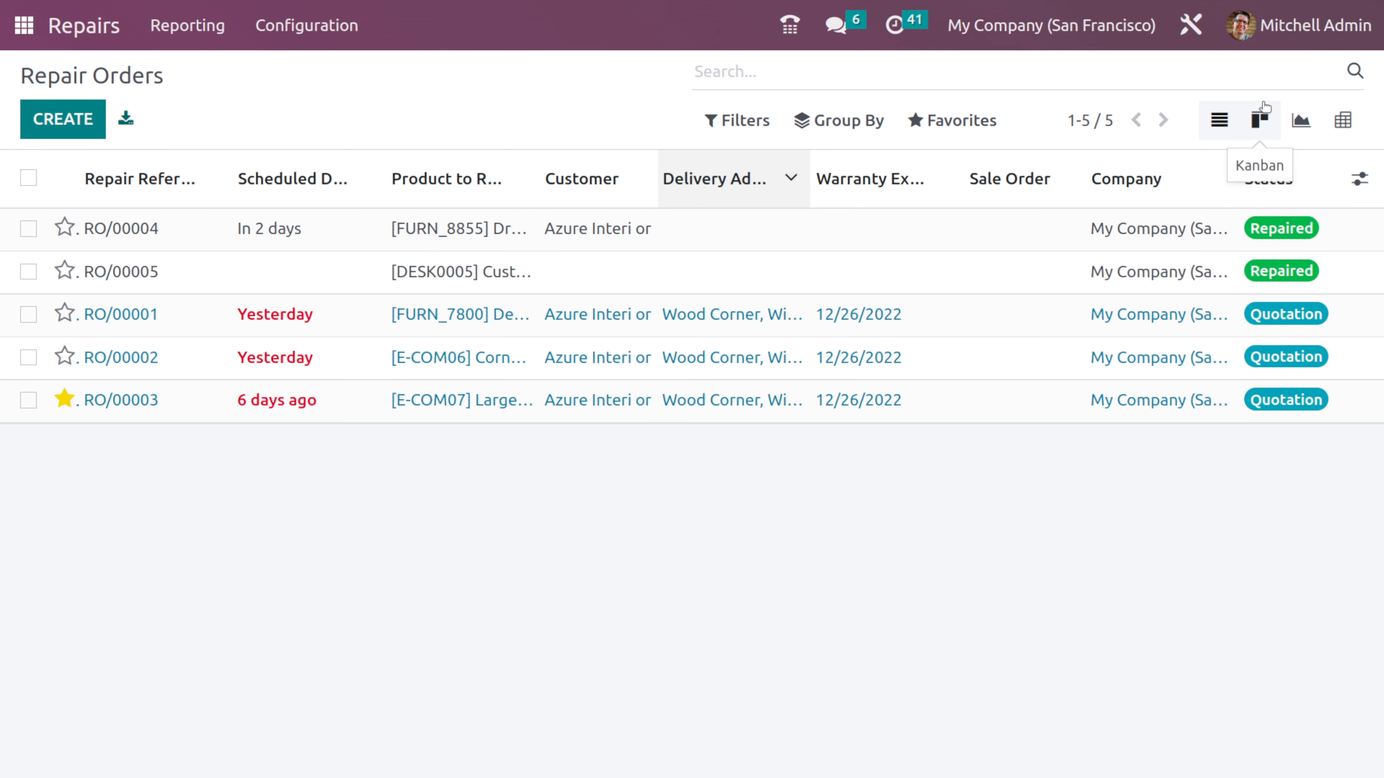
- Show the repair orders in the Kanban view and review the available filters without applying one
{"action": "left_click", "coordinate": [1260, 118]}
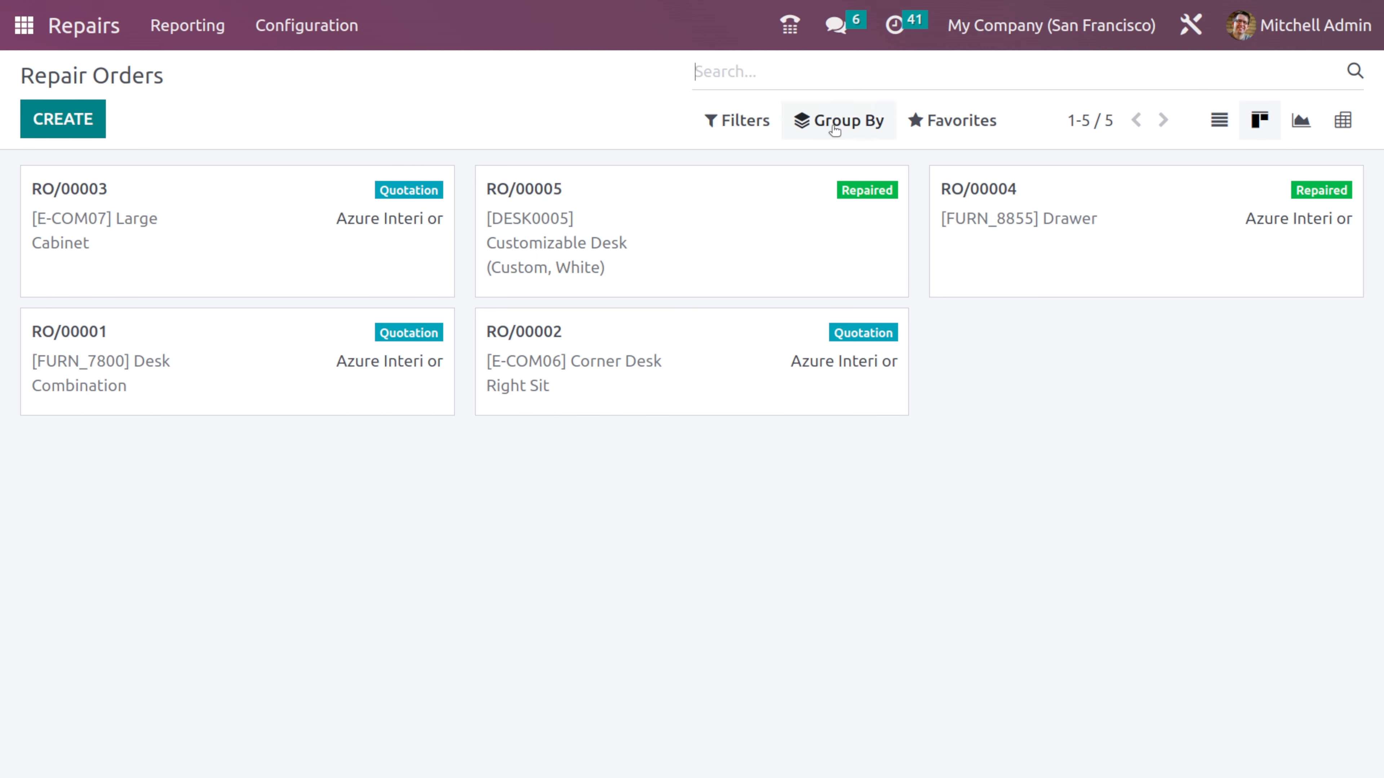
{"action": "left_click", "coordinate": [754, 124]}
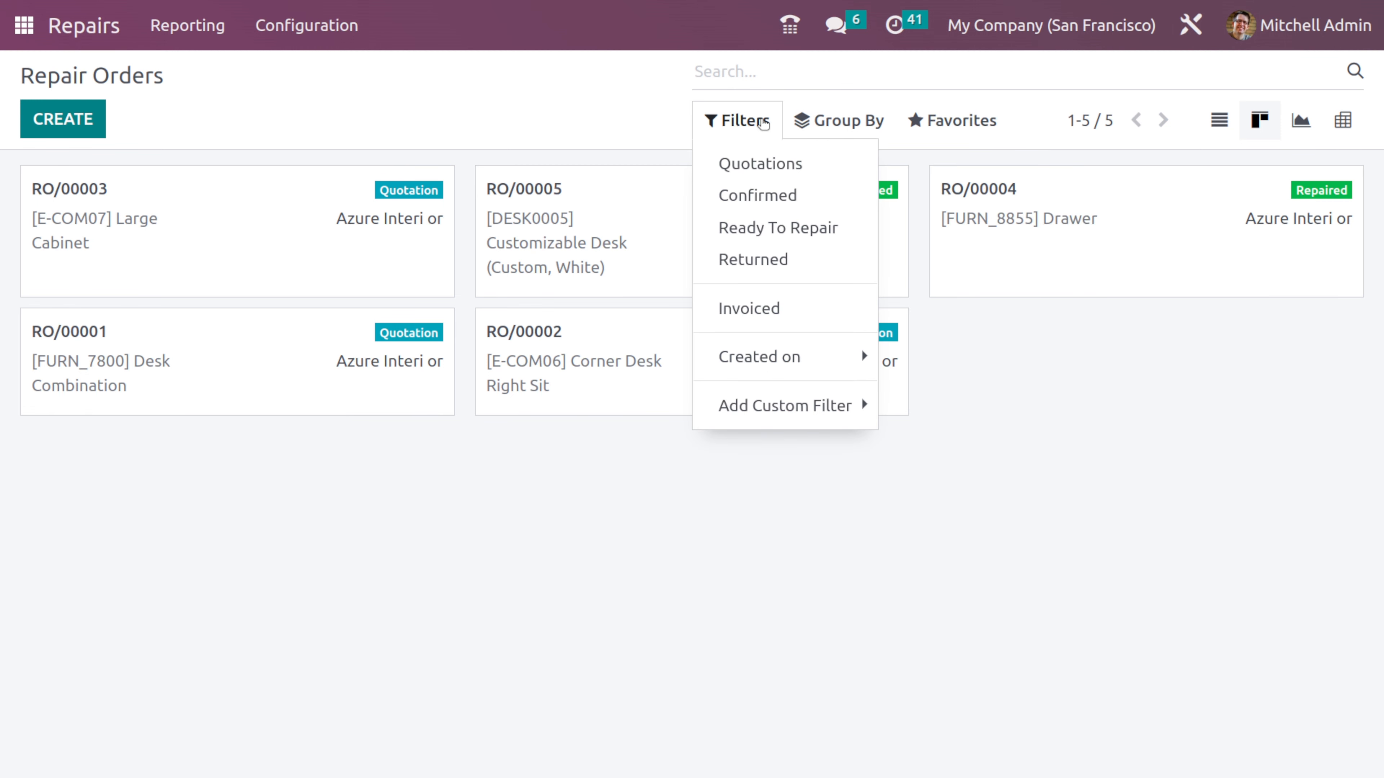
{"action": "left_click", "coordinate": [1245, 466]}
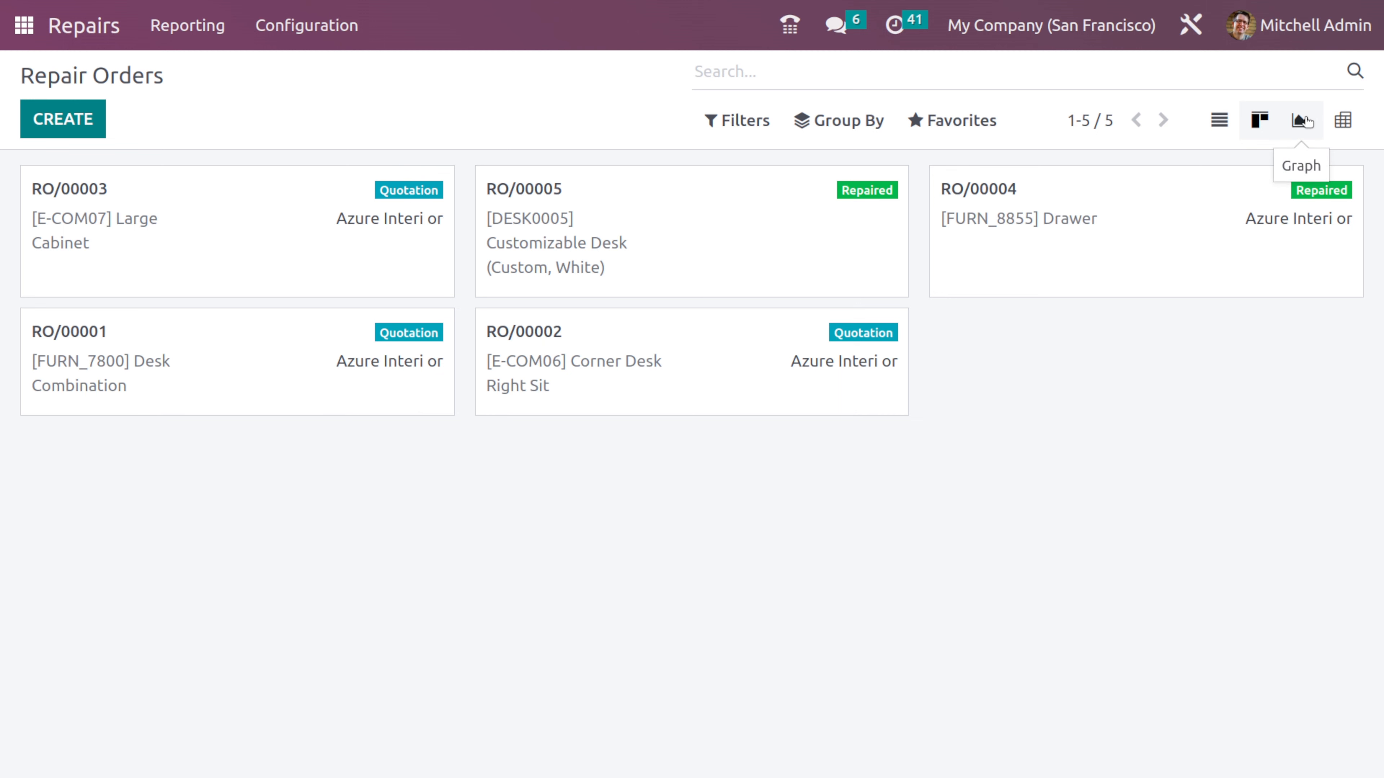
- Show the repair orders as a graph, review its measures, and display it as a line chart and finally a pie chart
{"action": "left_click", "coordinate": [1302, 122]}
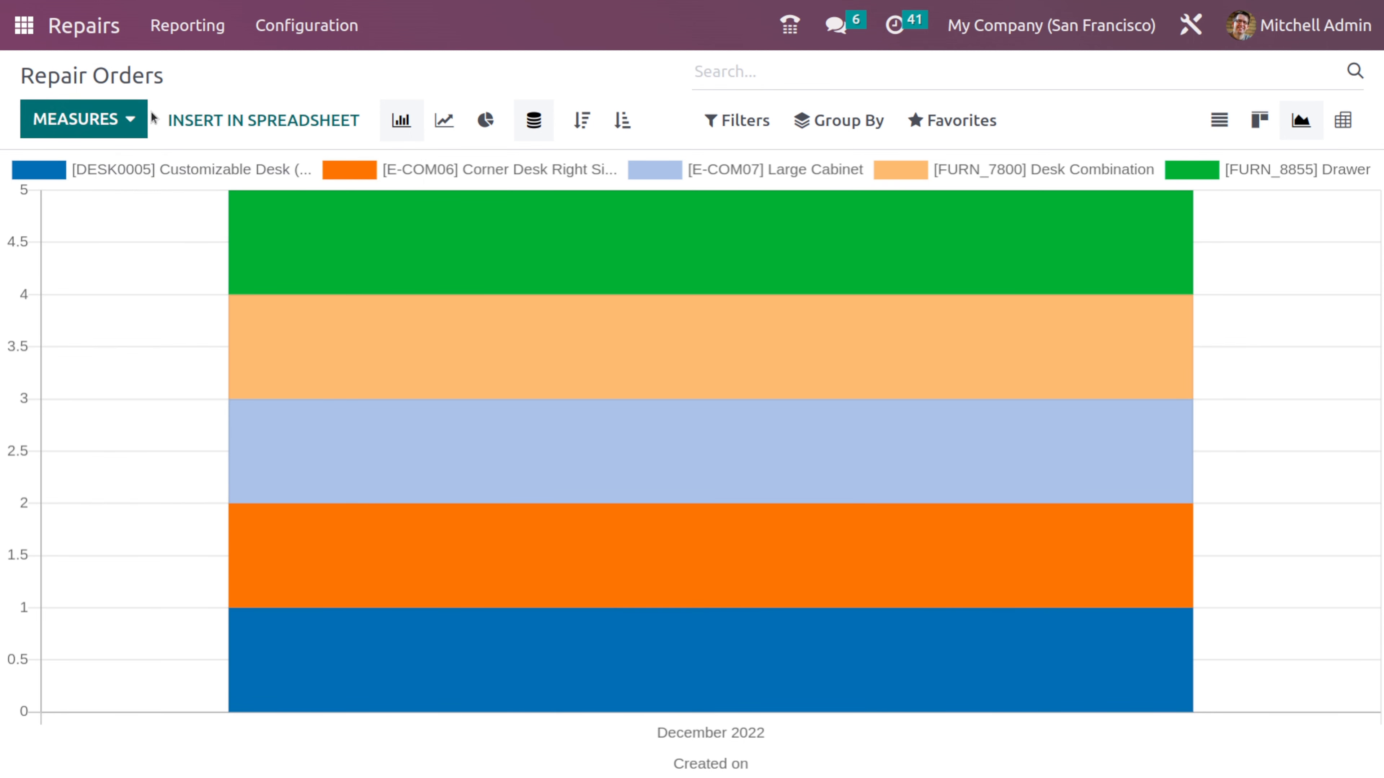
{"action": "left_click", "coordinate": [116, 119]}
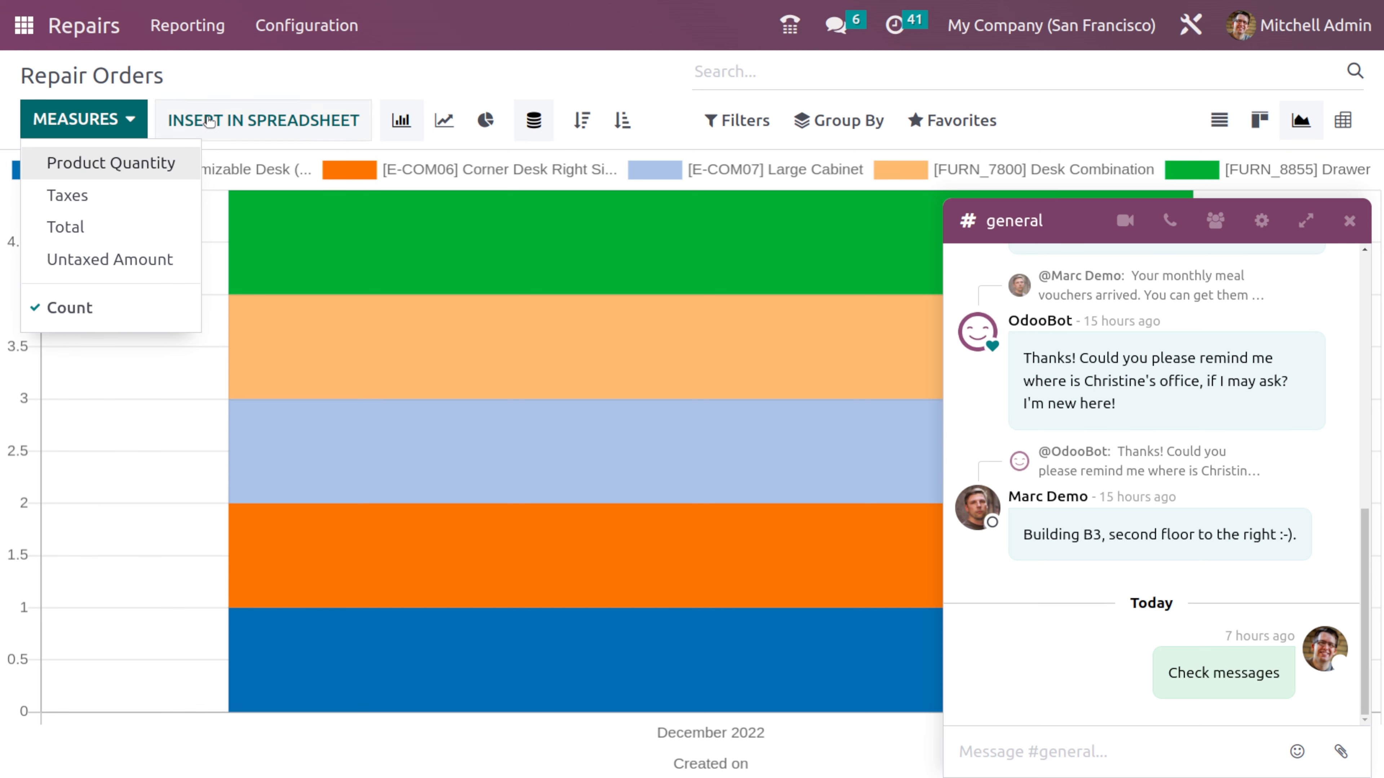
{"action": "left_click", "coordinate": [278, 98]}
{"action": "left_click", "coordinate": [1041, 223]}
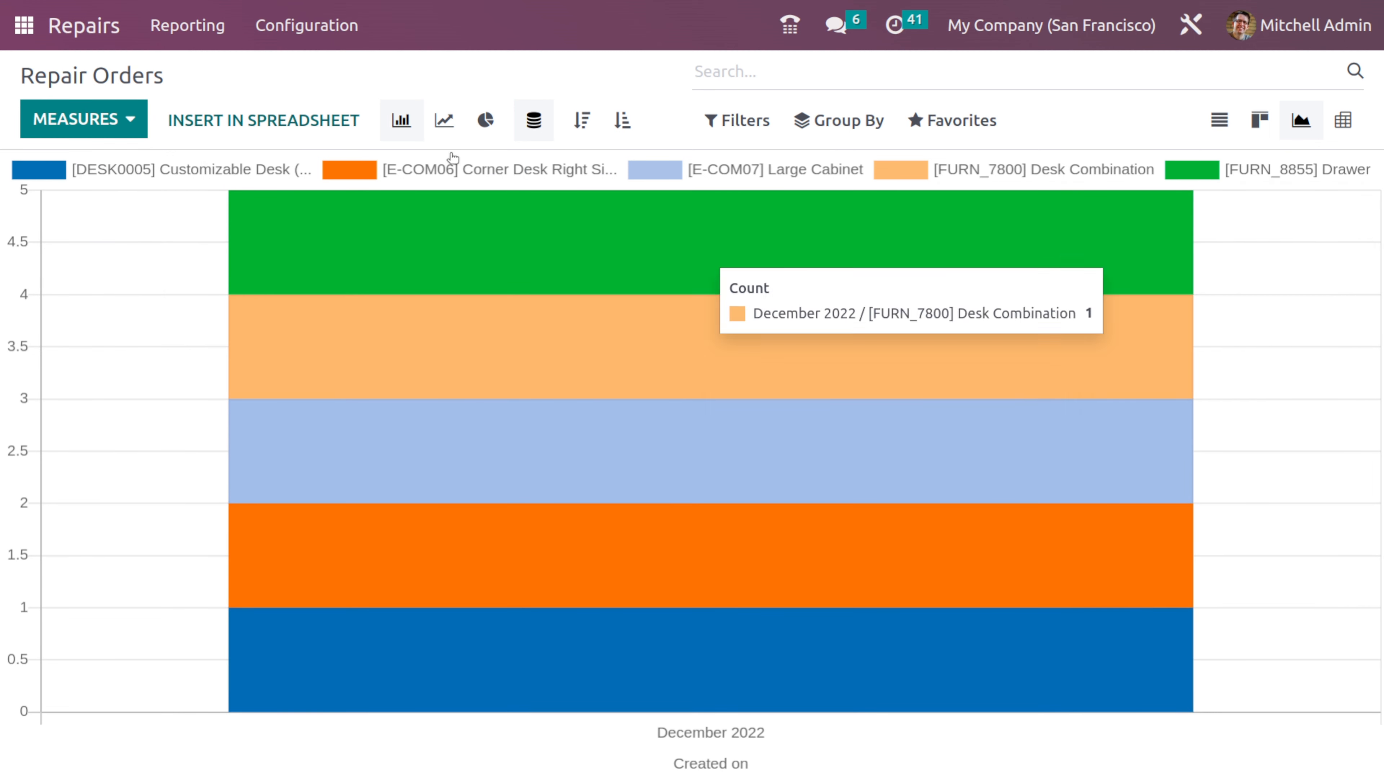
{"action": "left_click", "coordinate": [444, 119]}
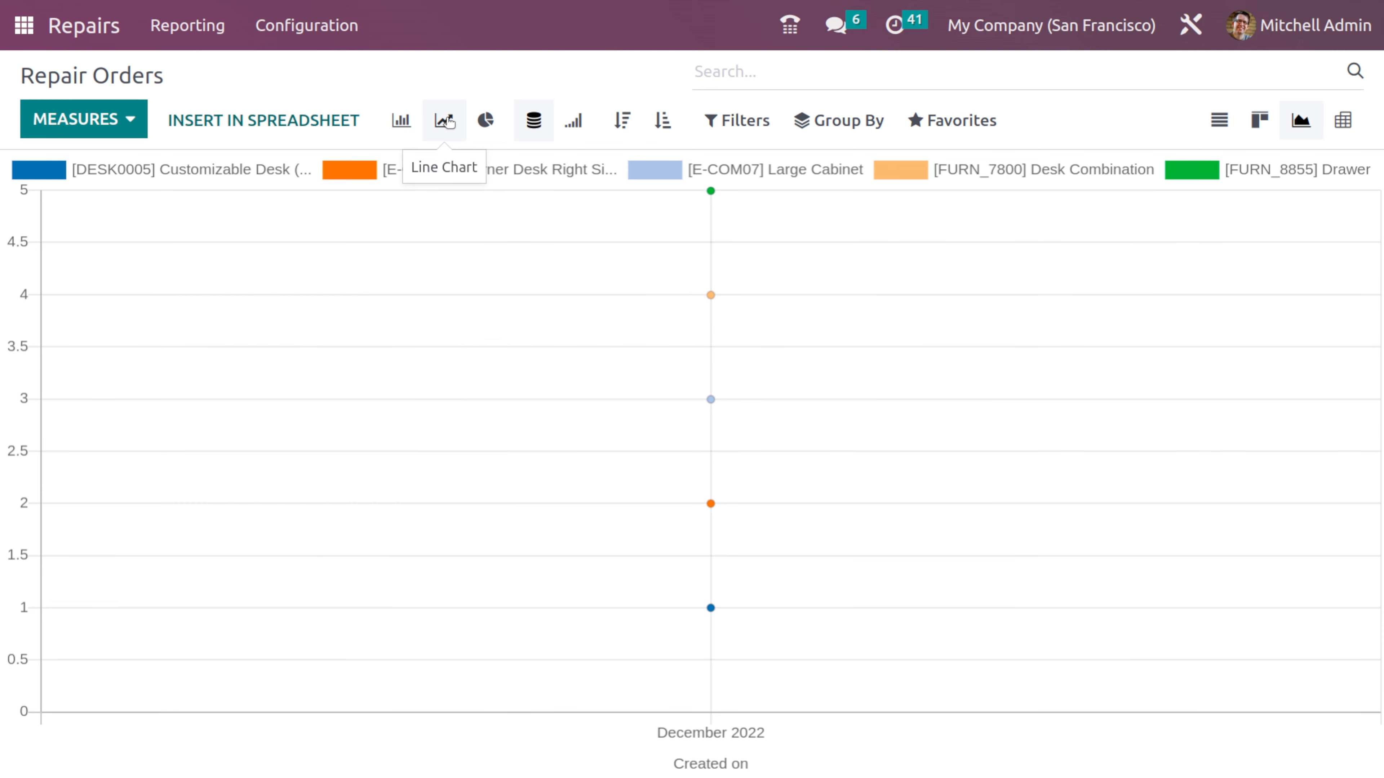
{"action": "left_click", "coordinate": [481, 120]}
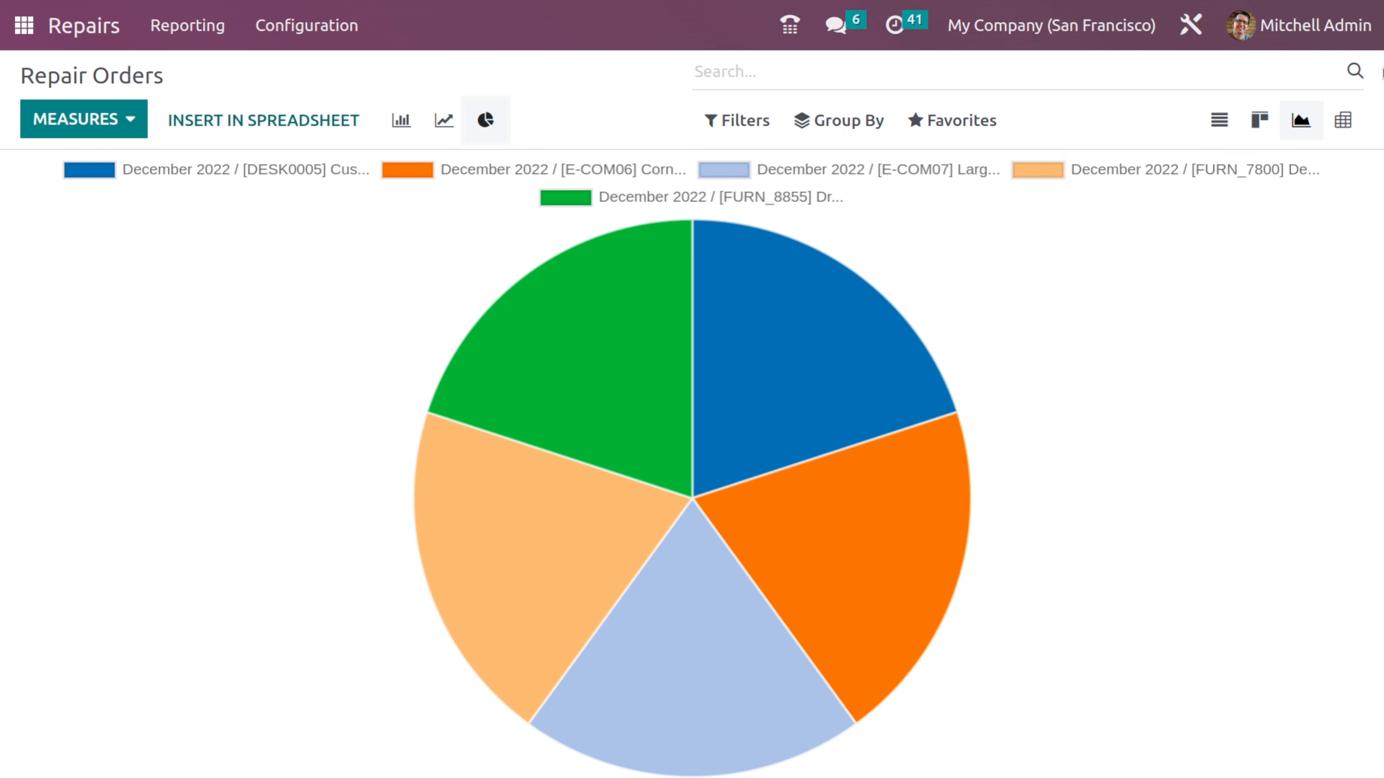
- Show the repair orders in the pivot view, review its measures, and swap the rows and columns
{"action": "left_click", "coordinate": [1343, 121]}
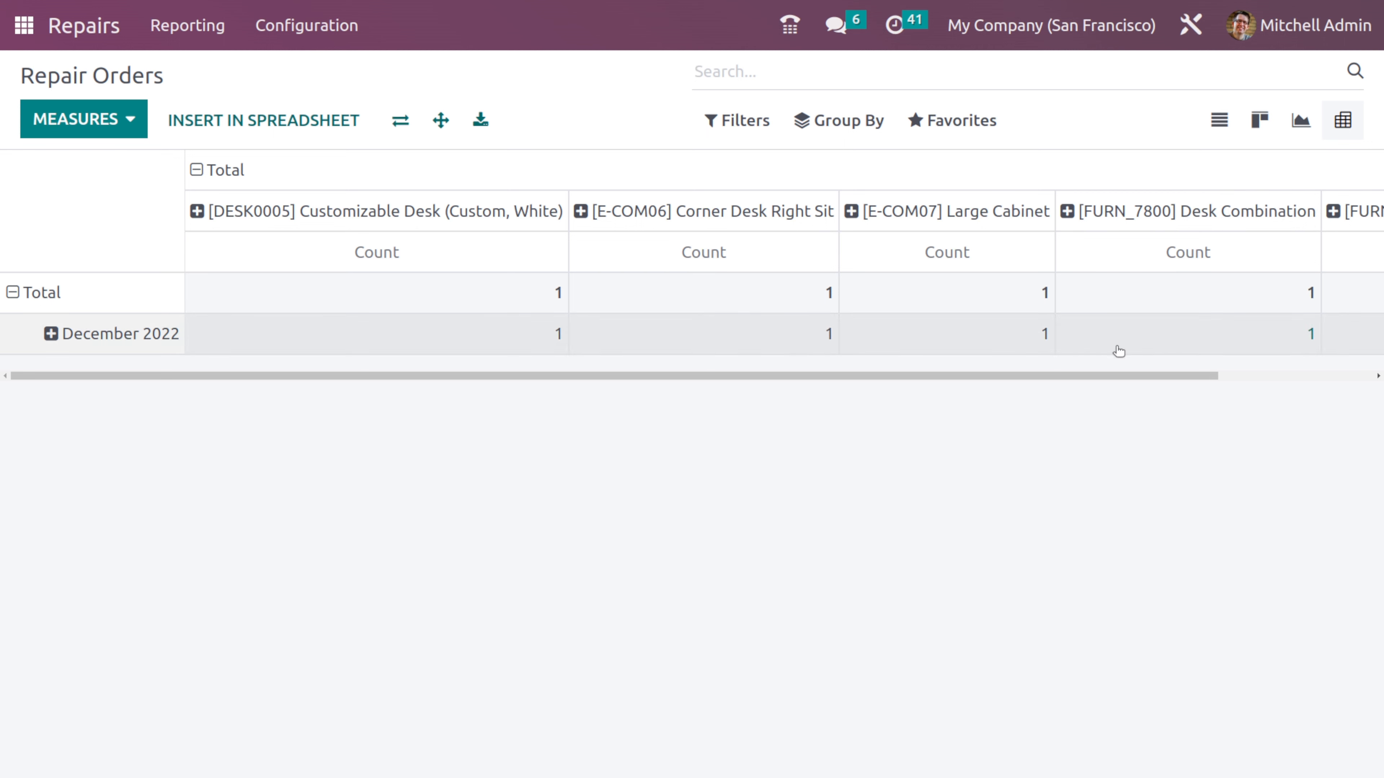
{"action": "left_click_drag", "start_coordinate": [1128, 375], "coordinate": [795, 377]}
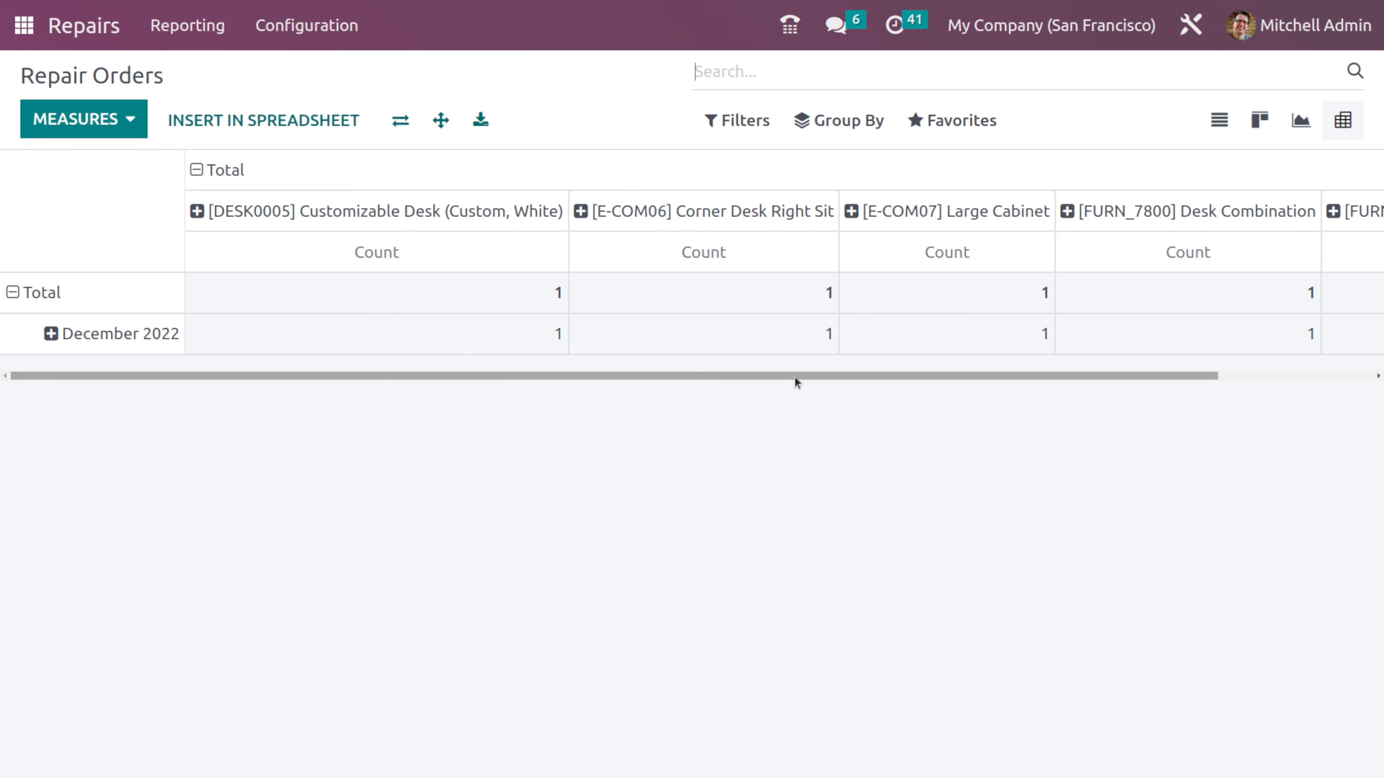
{"action": "left_click", "coordinate": [112, 135]}
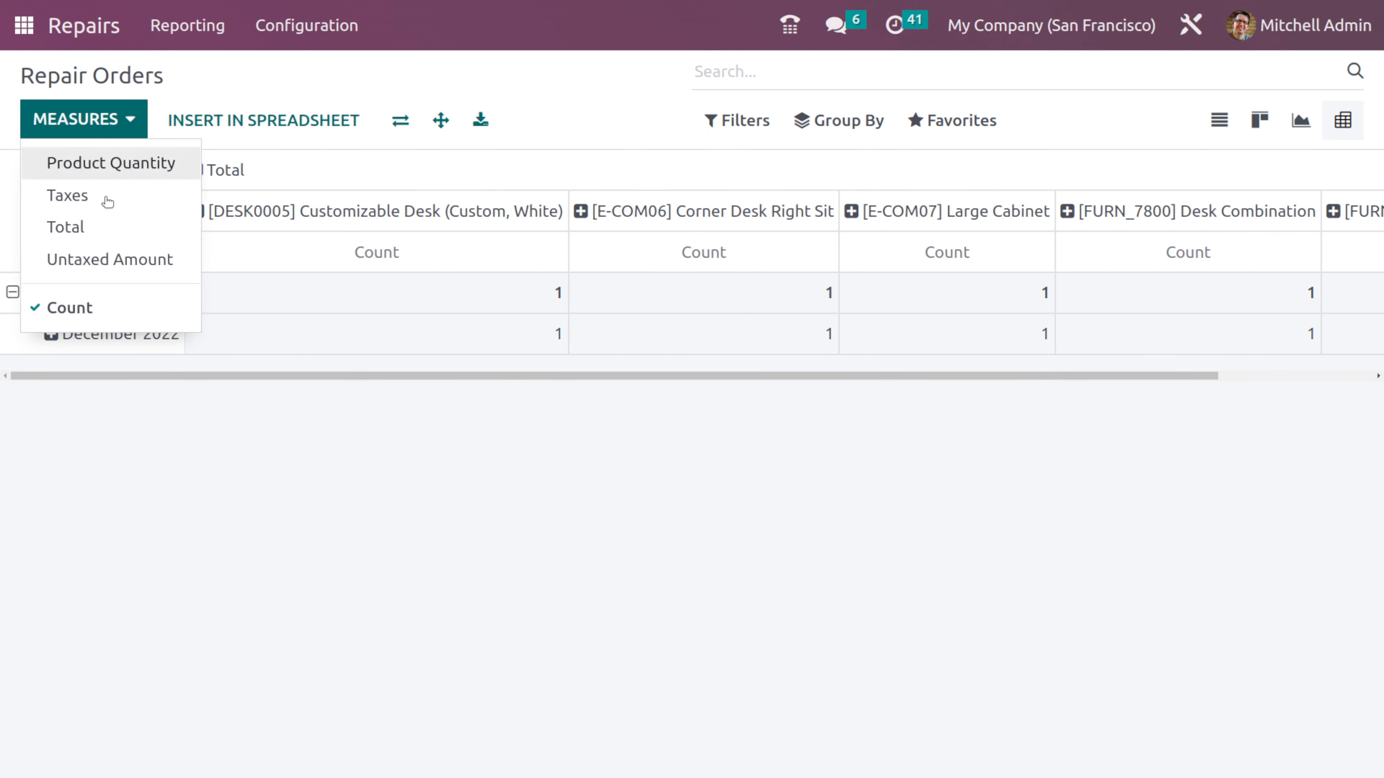
{"action": "left_click", "coordinate": [245, 434]}
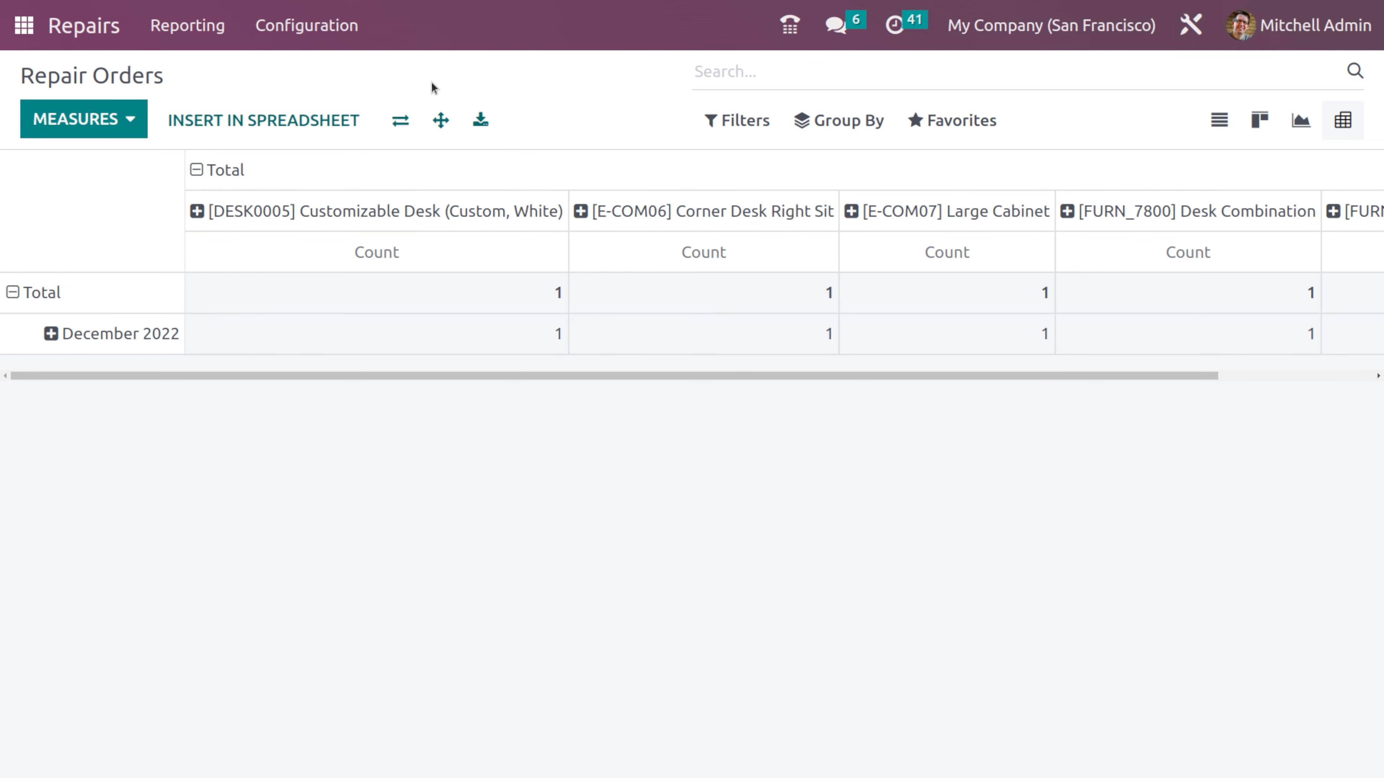
{"action": "left_click", "coordinate": [399, 123]}
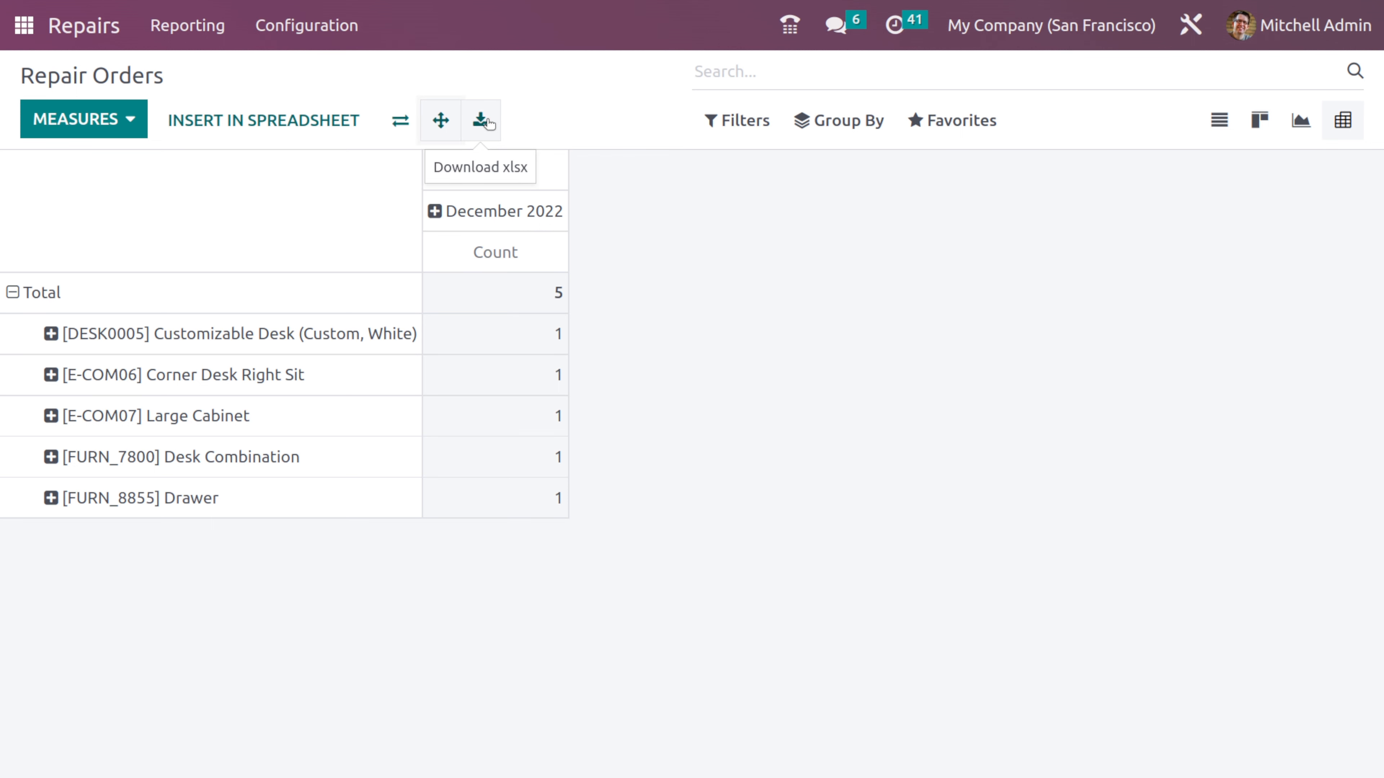
- Return to the list view, filter the repair orders by Quotations, and review the grouping options
{"action": "left_click", "coordinate": [1219, 133]}
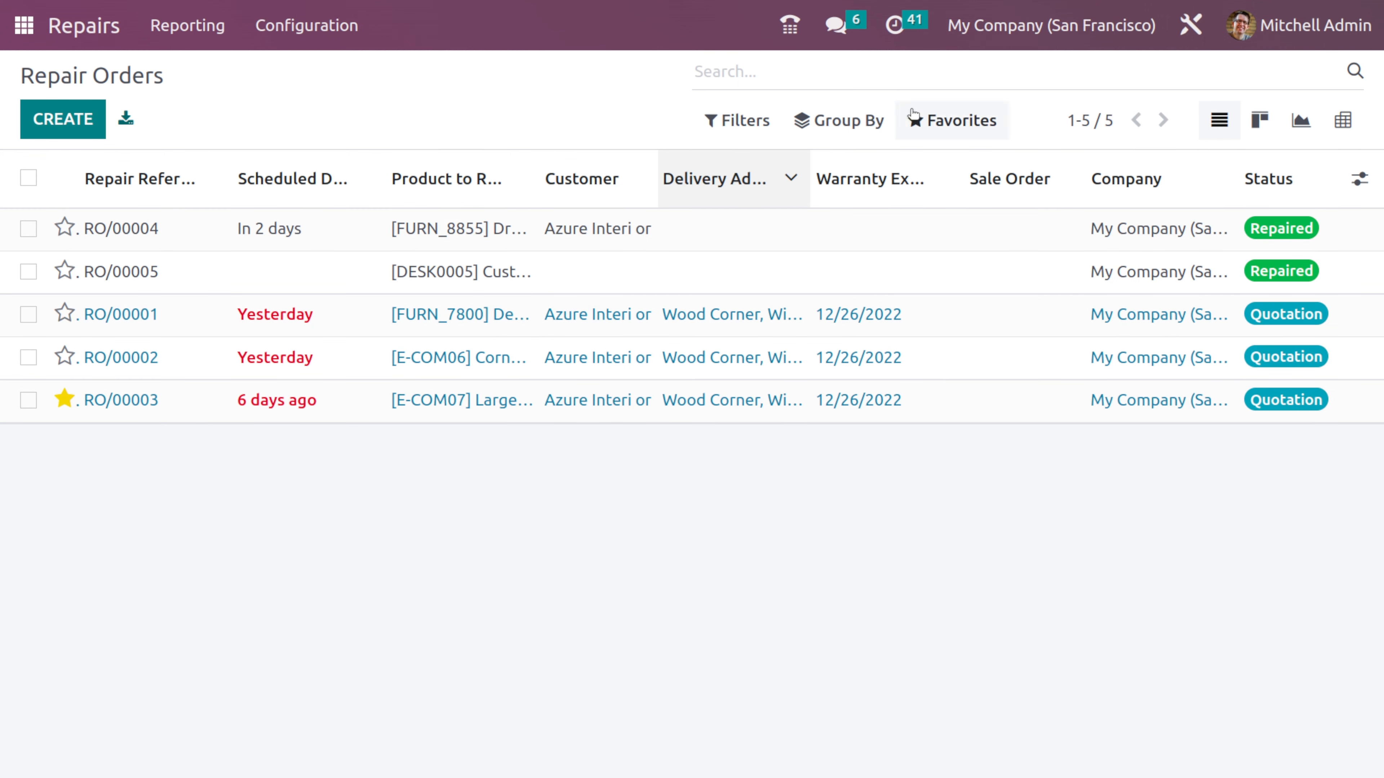
{"action": "left_click", "coordinate": [735, 121]}
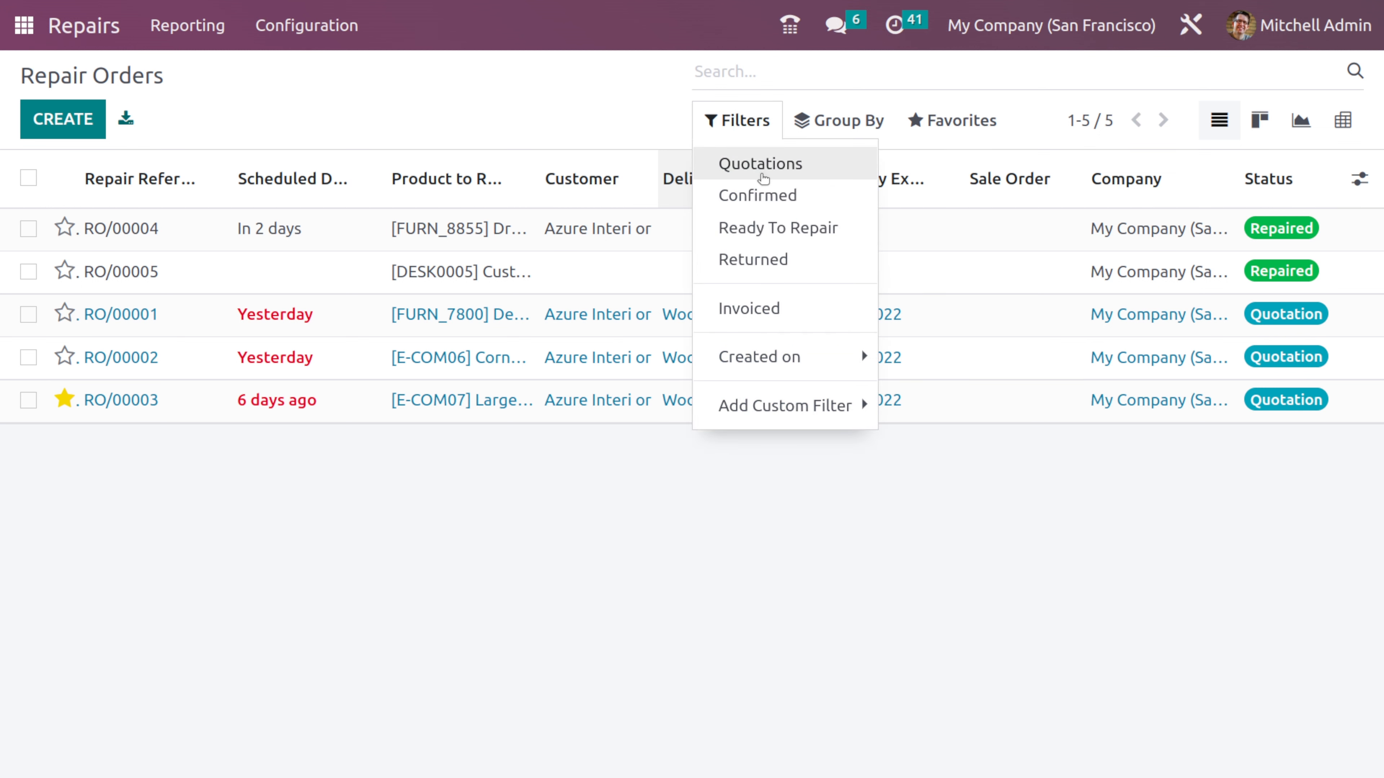
{"action": "left_click", "coordinate": [764, 174]}
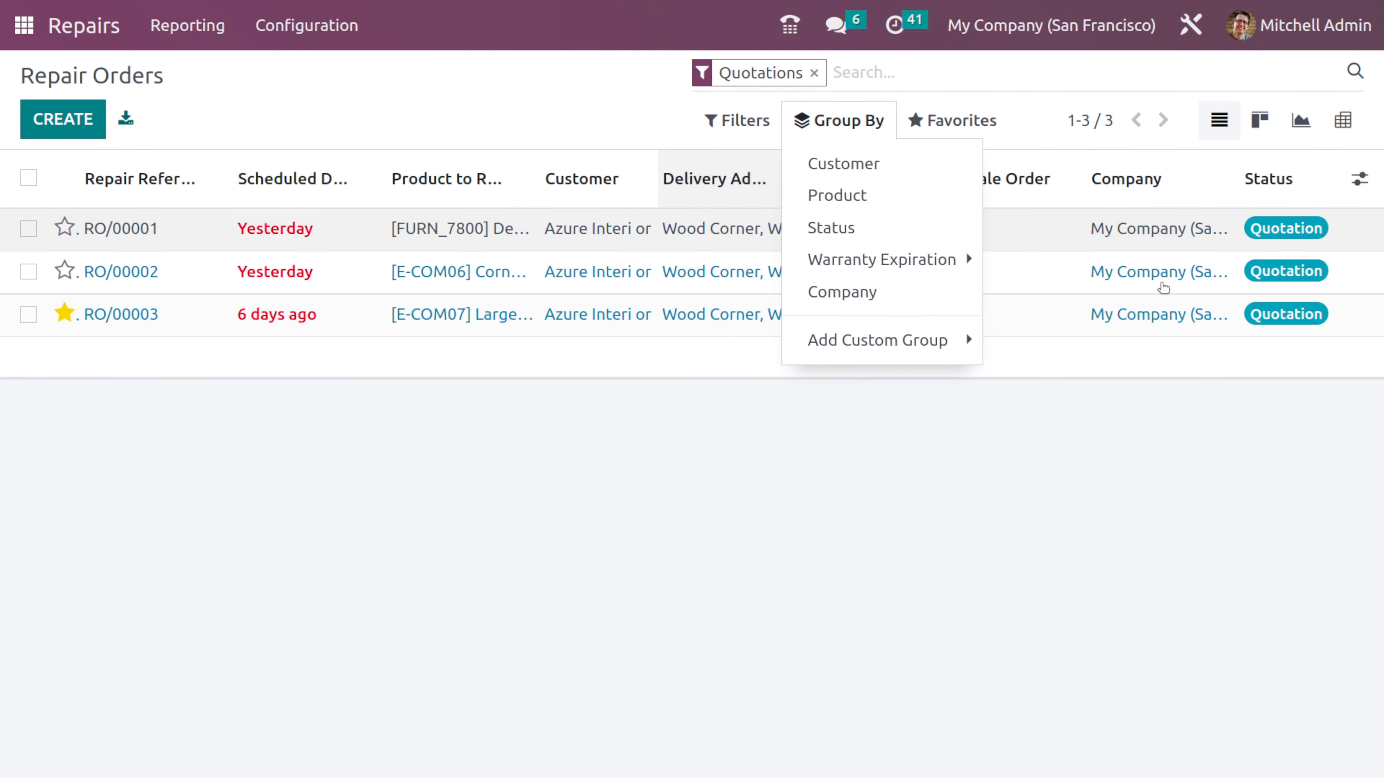
{"action": "left_click", "coordinate": [1048, 566]}
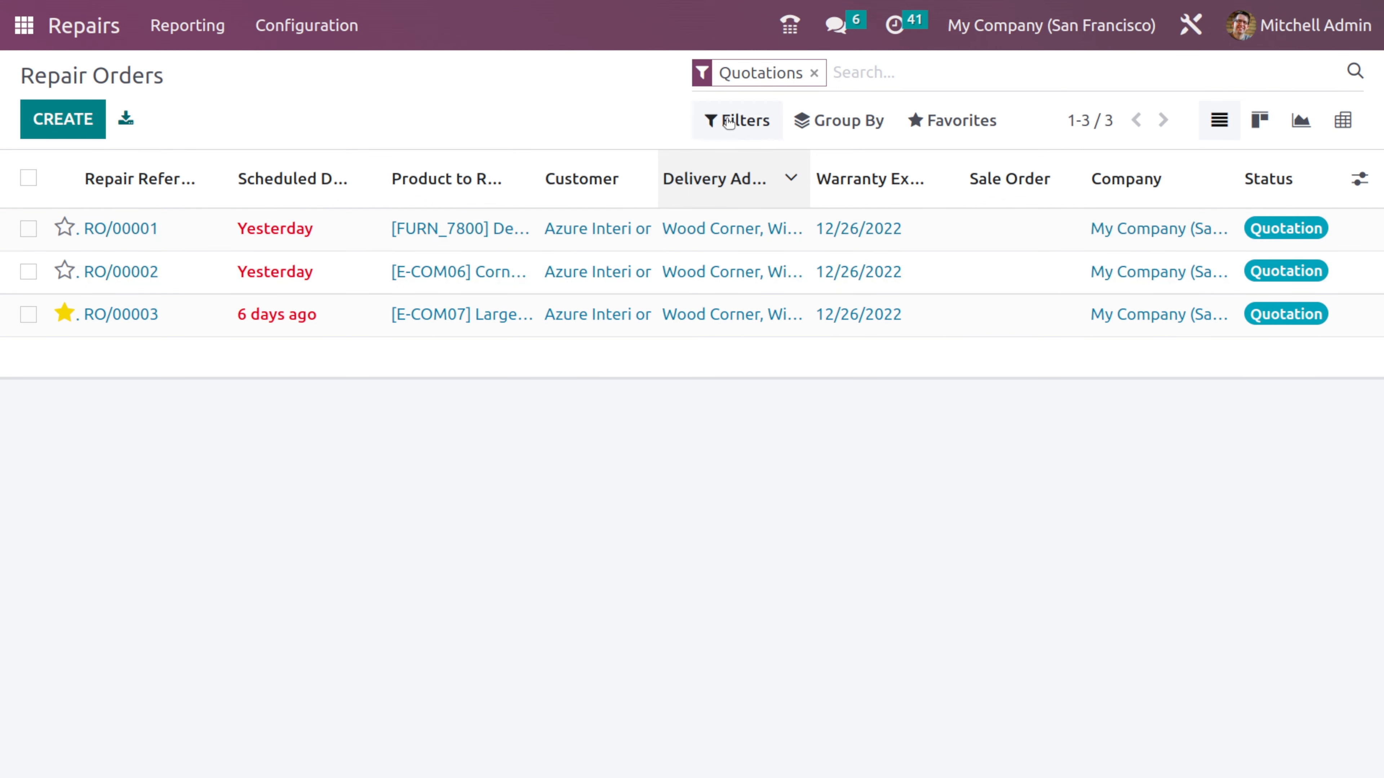
- Remove the Quotations filter and try the Confirmed, Ready To Repair, Returned and Invoiced filters one at a time, clearing each
{"action": "left_click", "coordinate": [739, 119]}
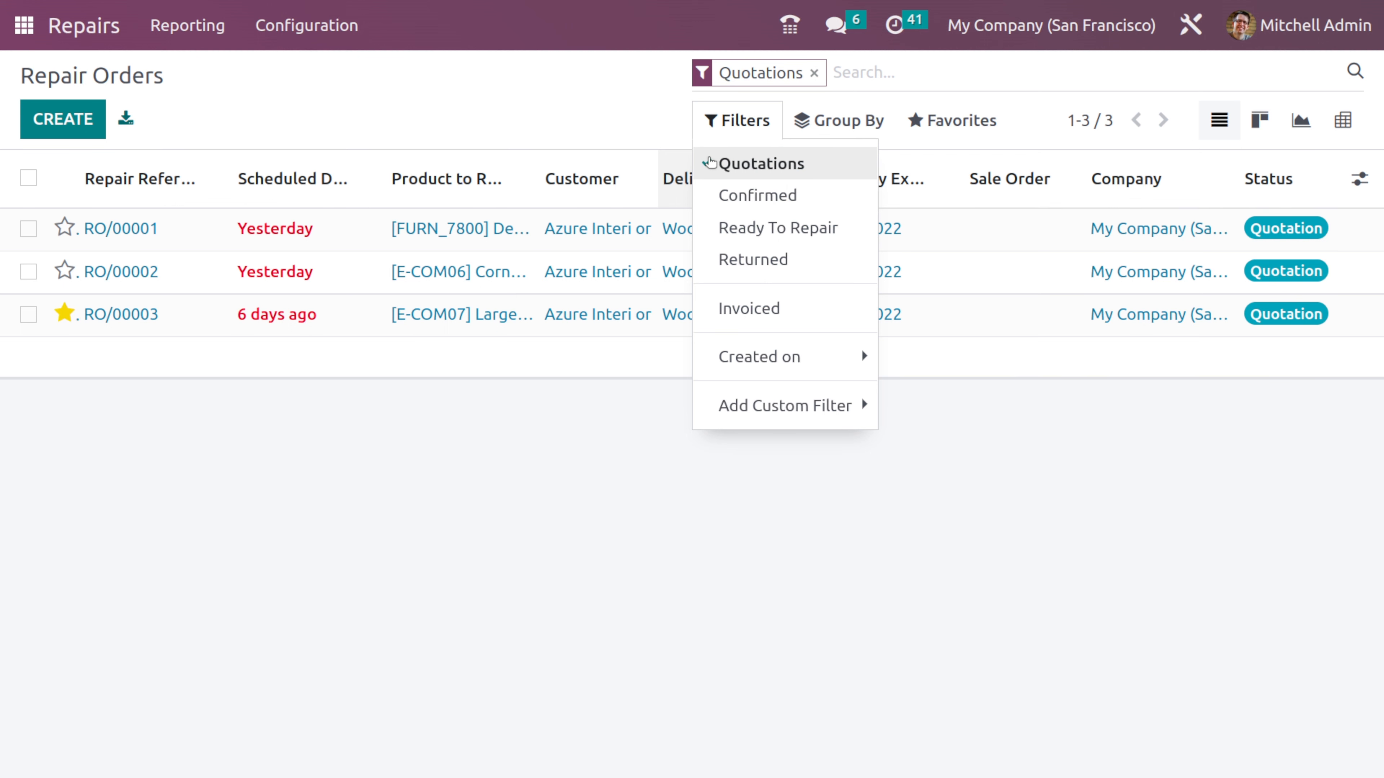
{"action": "left_click", "coordinate": [716, 180]}
{"action": "left_click", "coordinate": [729, 203]}
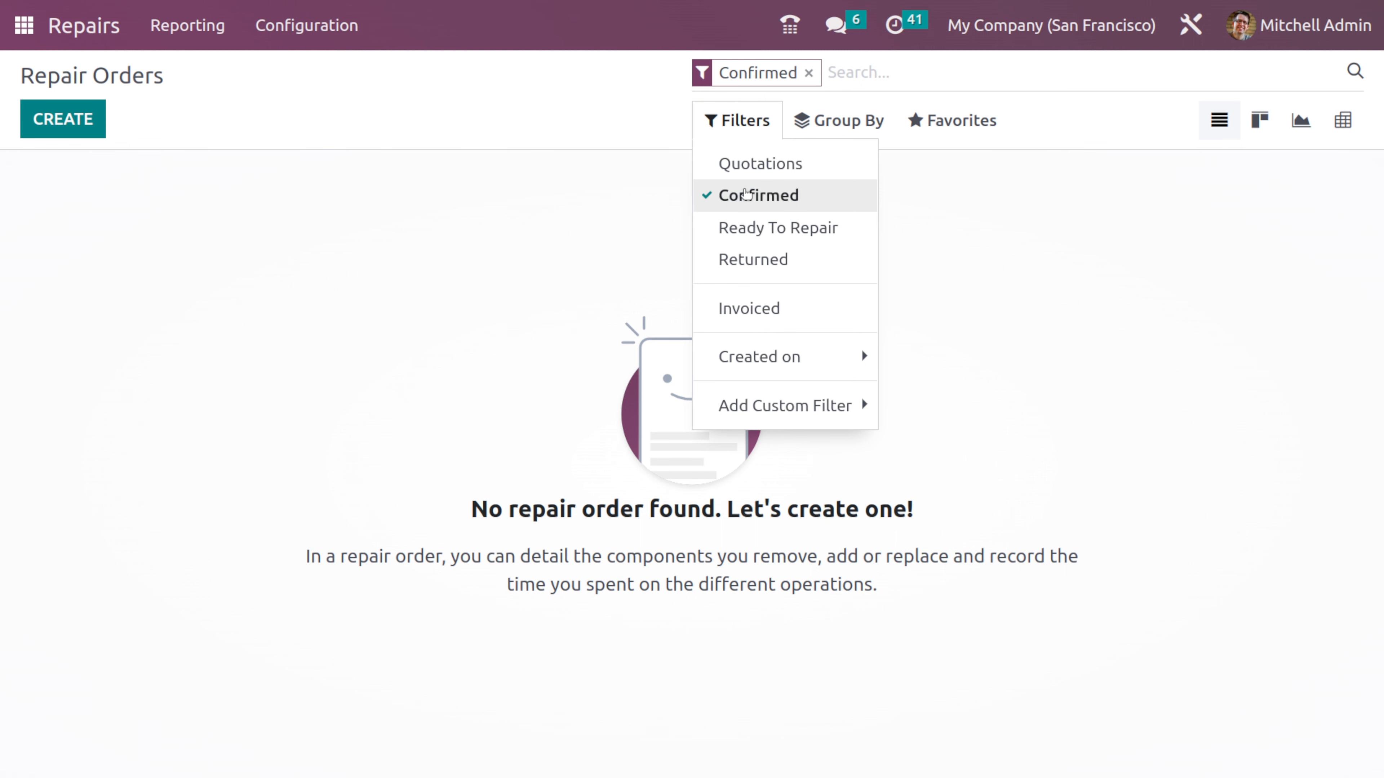
{"action": "left_click", "coordinate": [746, 195]}
{"action": "left_click", "coordinate": [752, 234]}
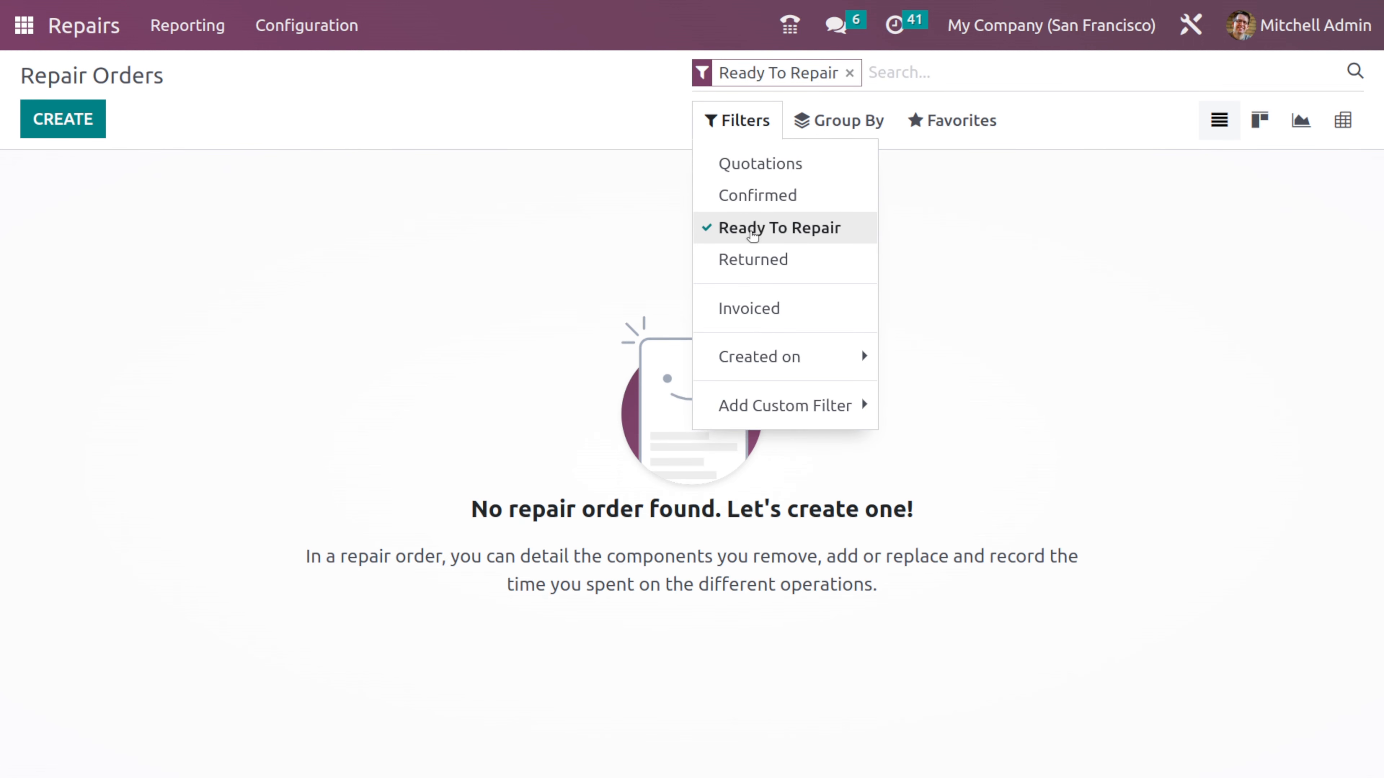
{"action": "left_click", "coordinate": [753, 233]}
{"action": "left_click", "coordinate": [752, 261]}
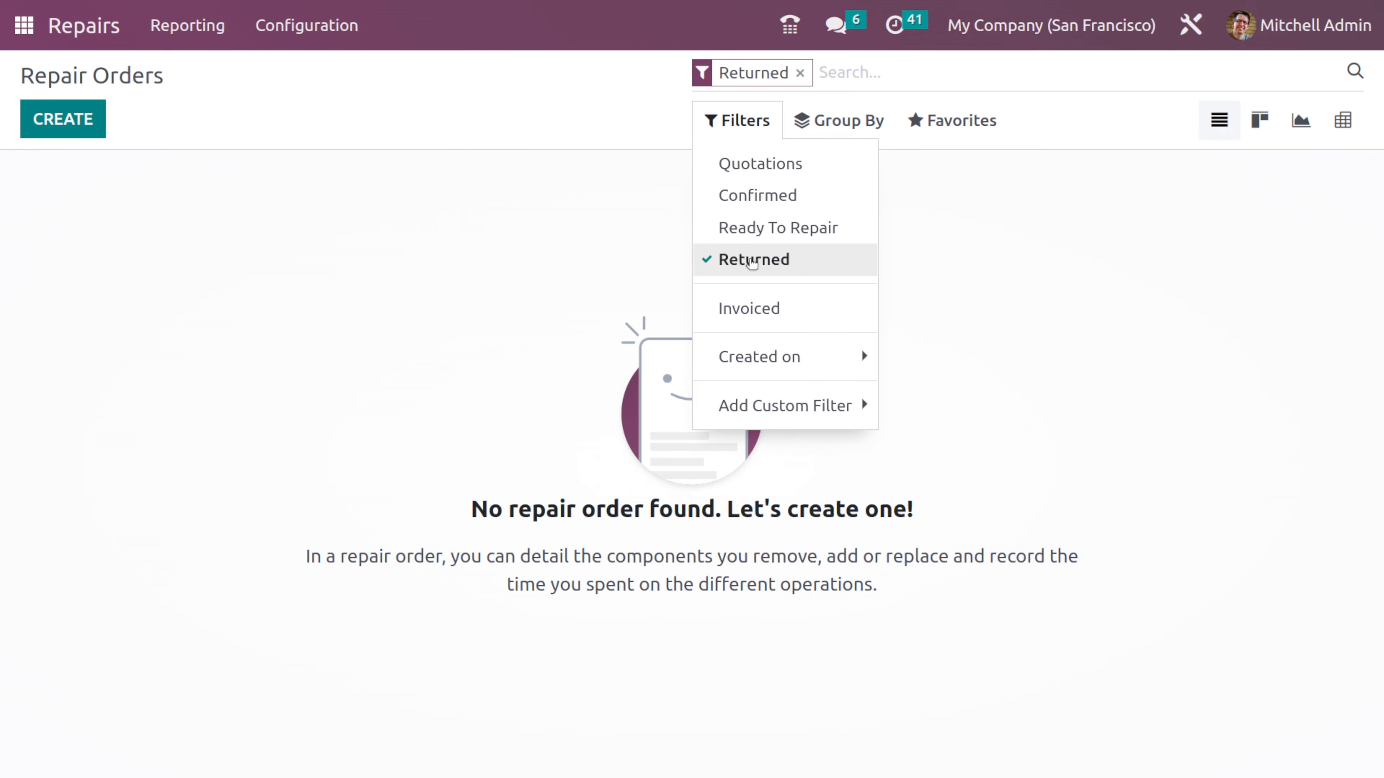
{"action": "left_click", "coordinate": [753, 261]}
{"action": "left_click", "coordinate": [757, 326]}
{"action": "left_click", "coordinate": [757, 326]}
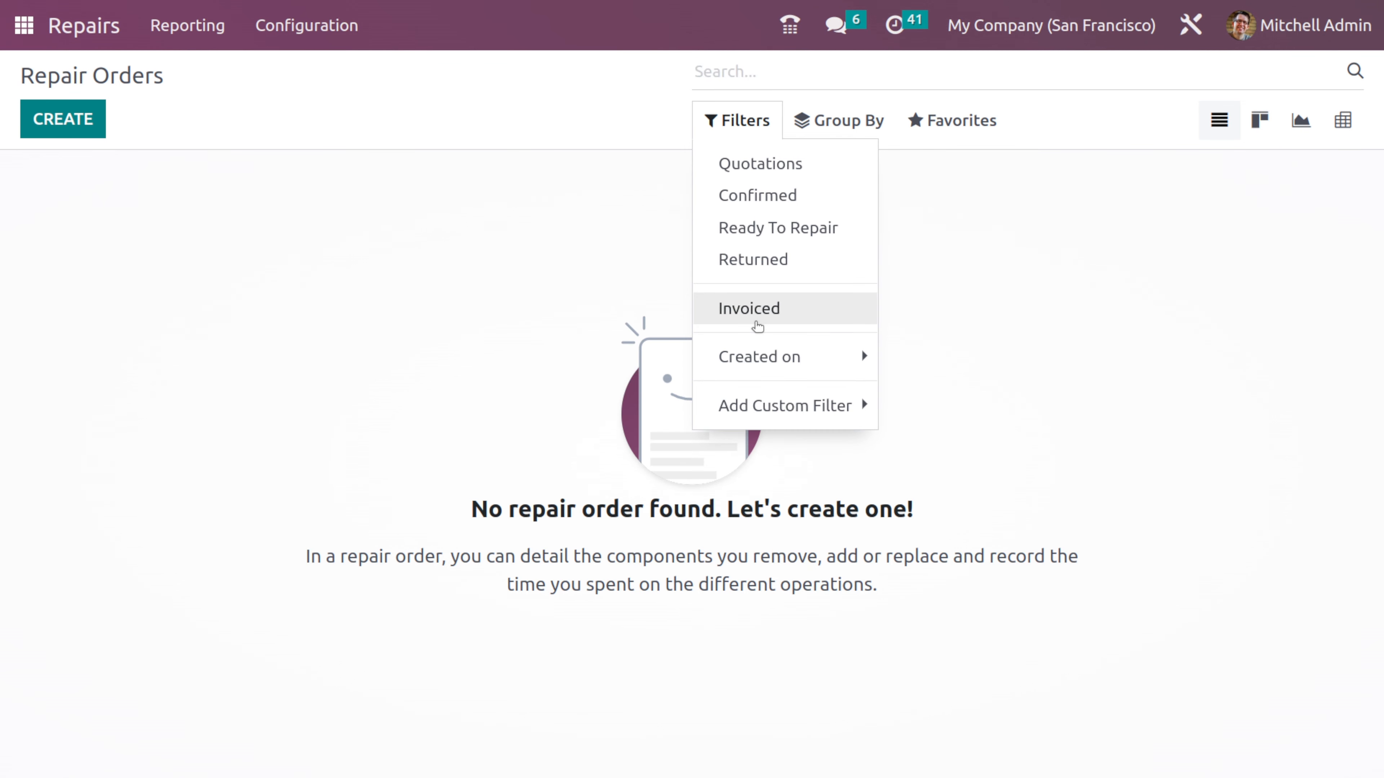
- Review the Created on period filters and the custom filter options without applying any
{"action": "left_click", "coordinate": [752, 359]}
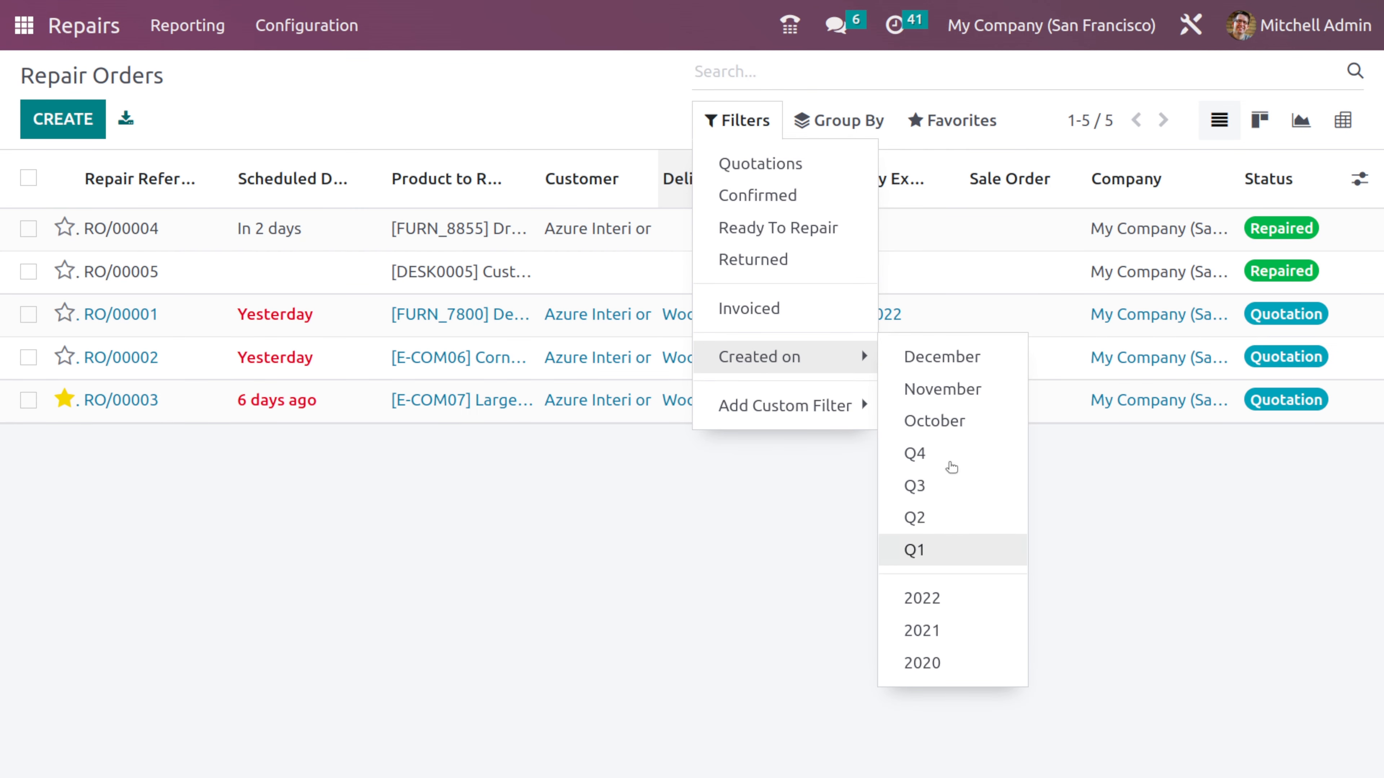
{"action": "left_click", "coordinate": [783, 408]}
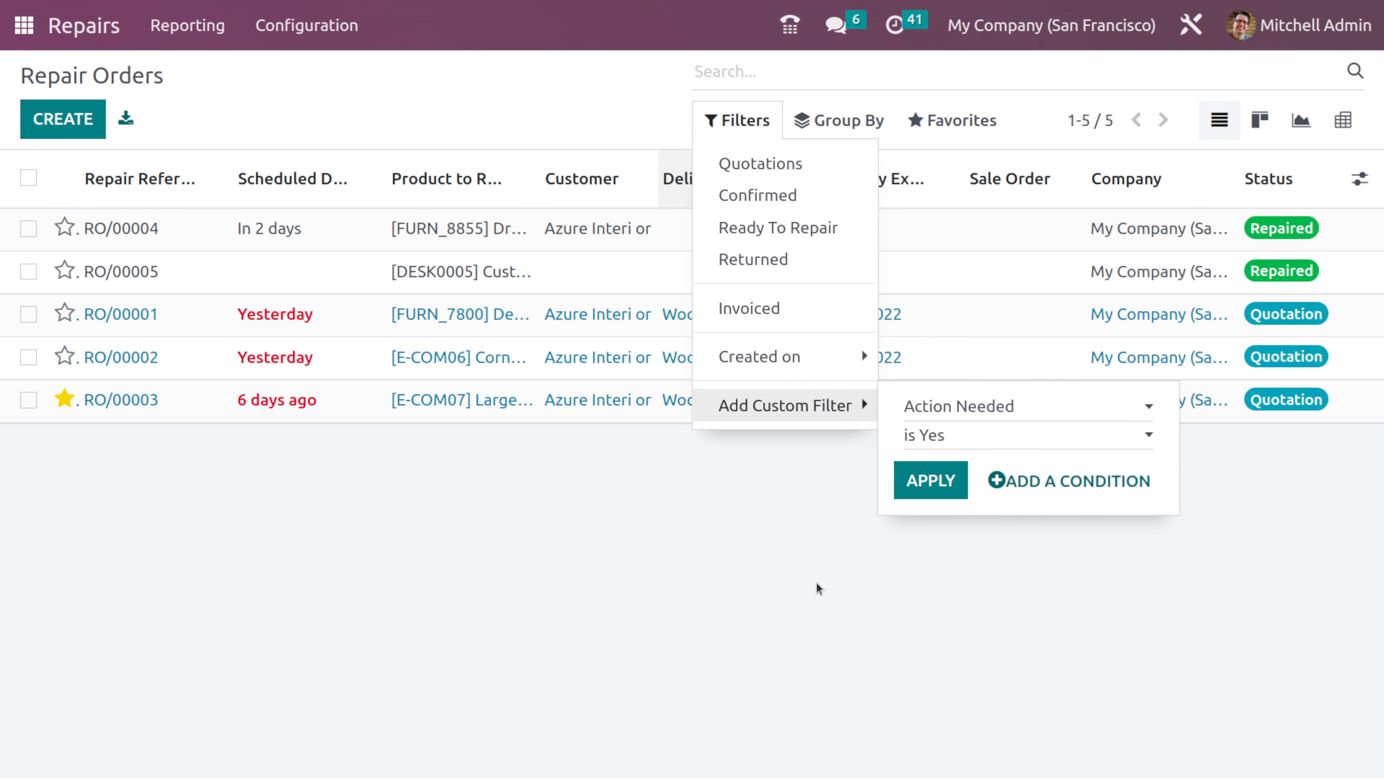
{"action": "left_click", "coordinate": [822, 381]}
- Group the repair orders by Customer, and replace that grouping with Product
{"action": "left_click", "coordinate": [830, 125]}
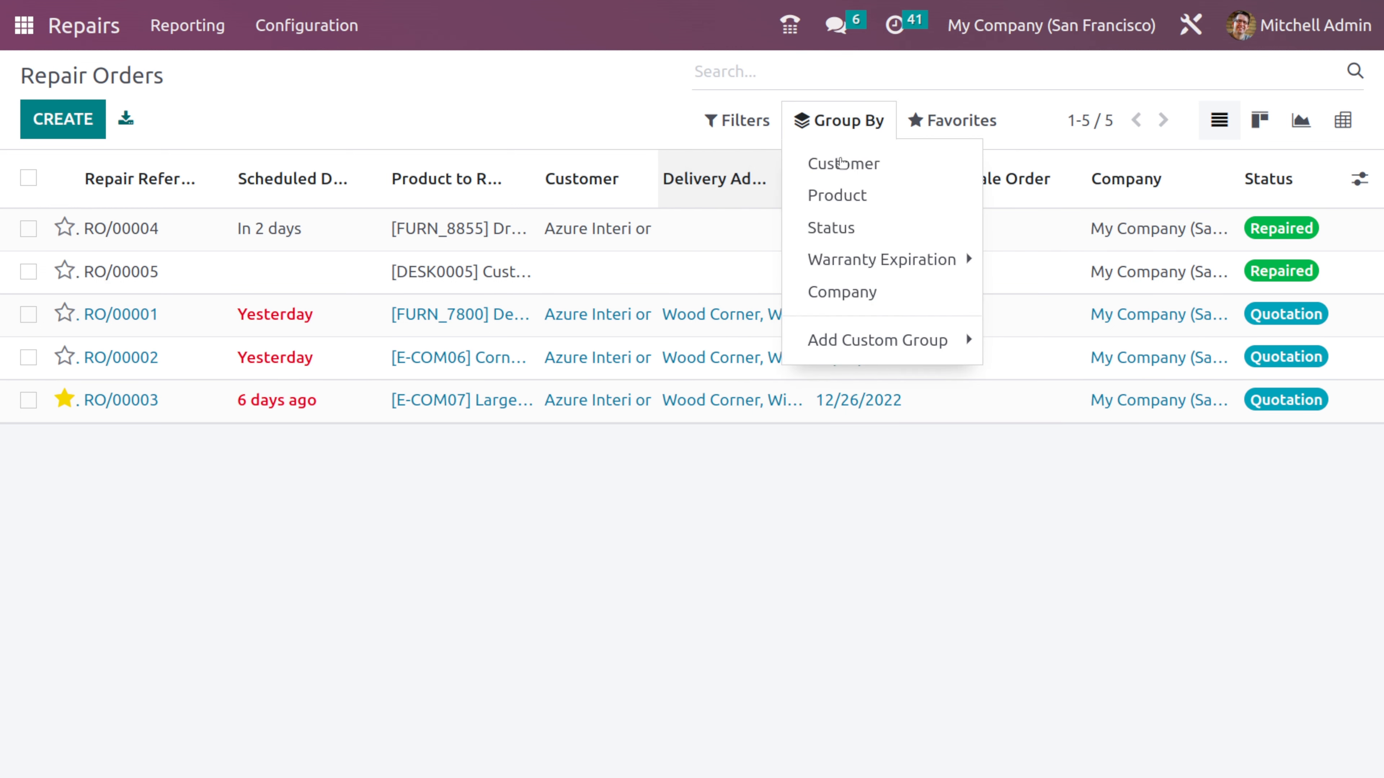
{"action": "left_click", "coordinate": [862, 172]}
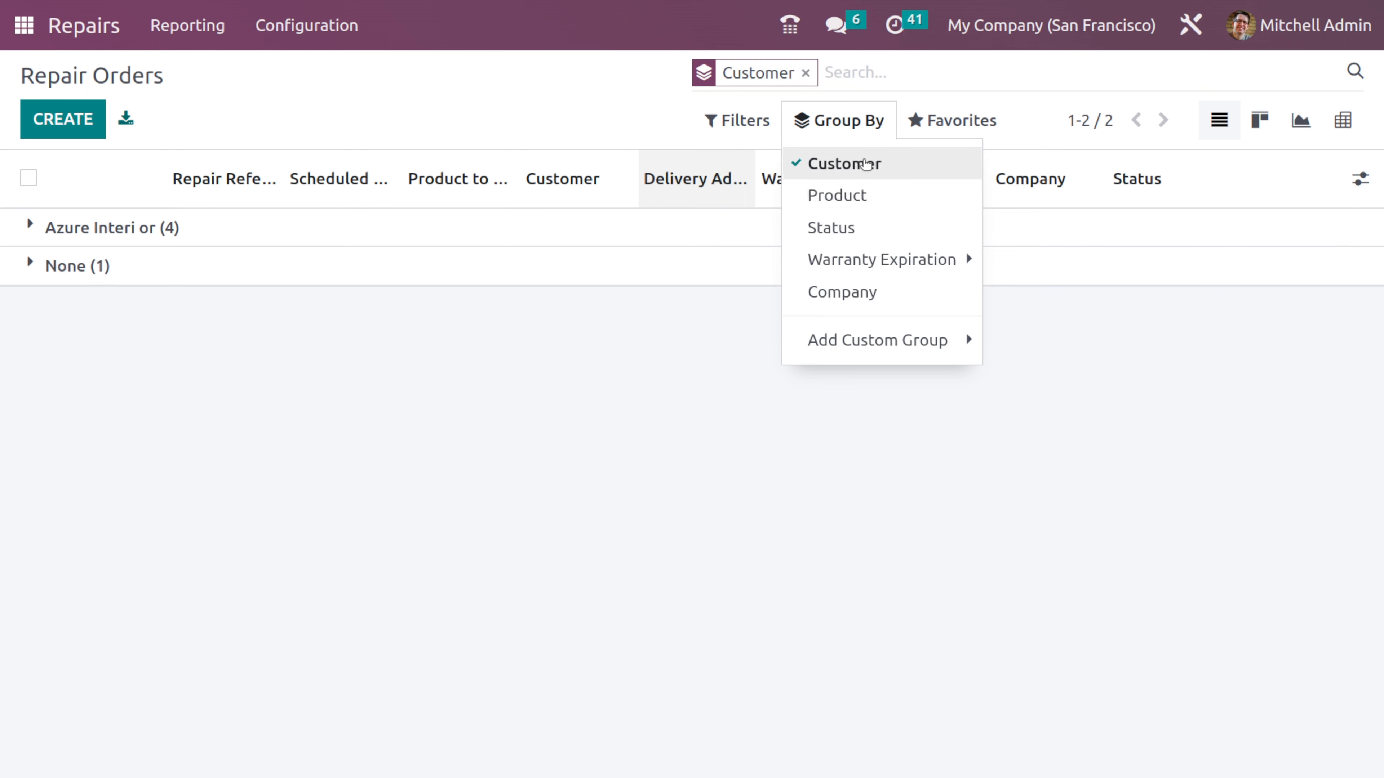
{"action": "left_click", "coordinate": [889, 175]}
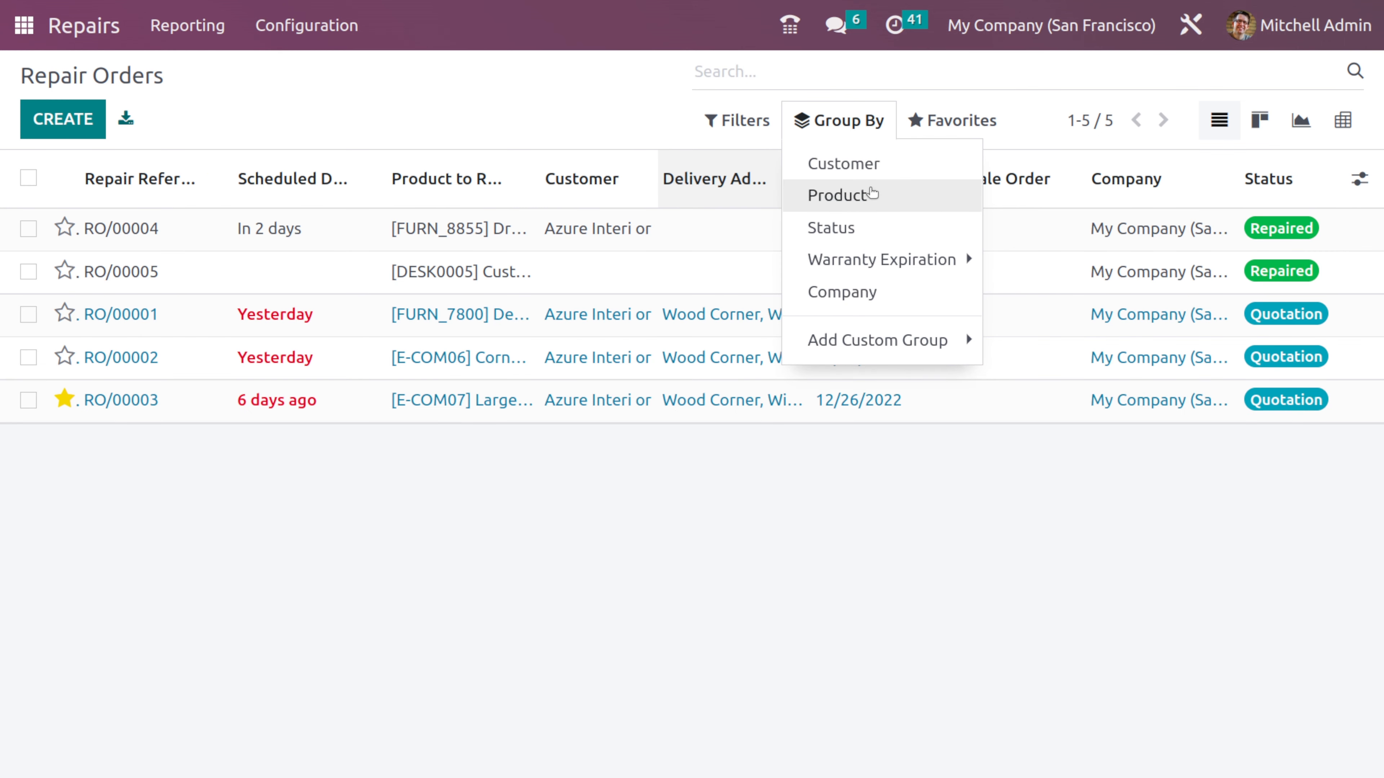
{"action": "left_click", "coordinate": [871, 195]}
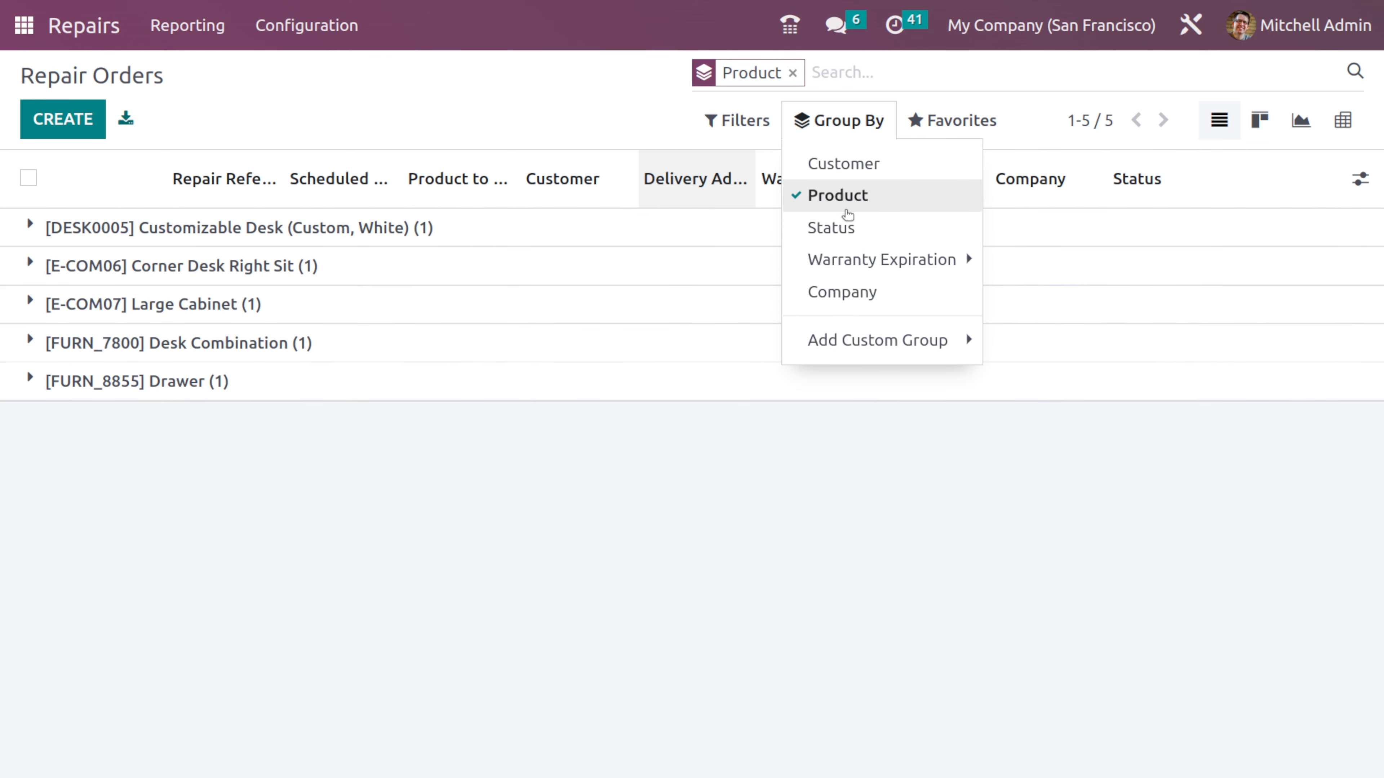
- Replace the Product grouping with Status and expand the Quotation group to examine its repair orders
{"action": "left_click", "coordinate": [848, 207]}
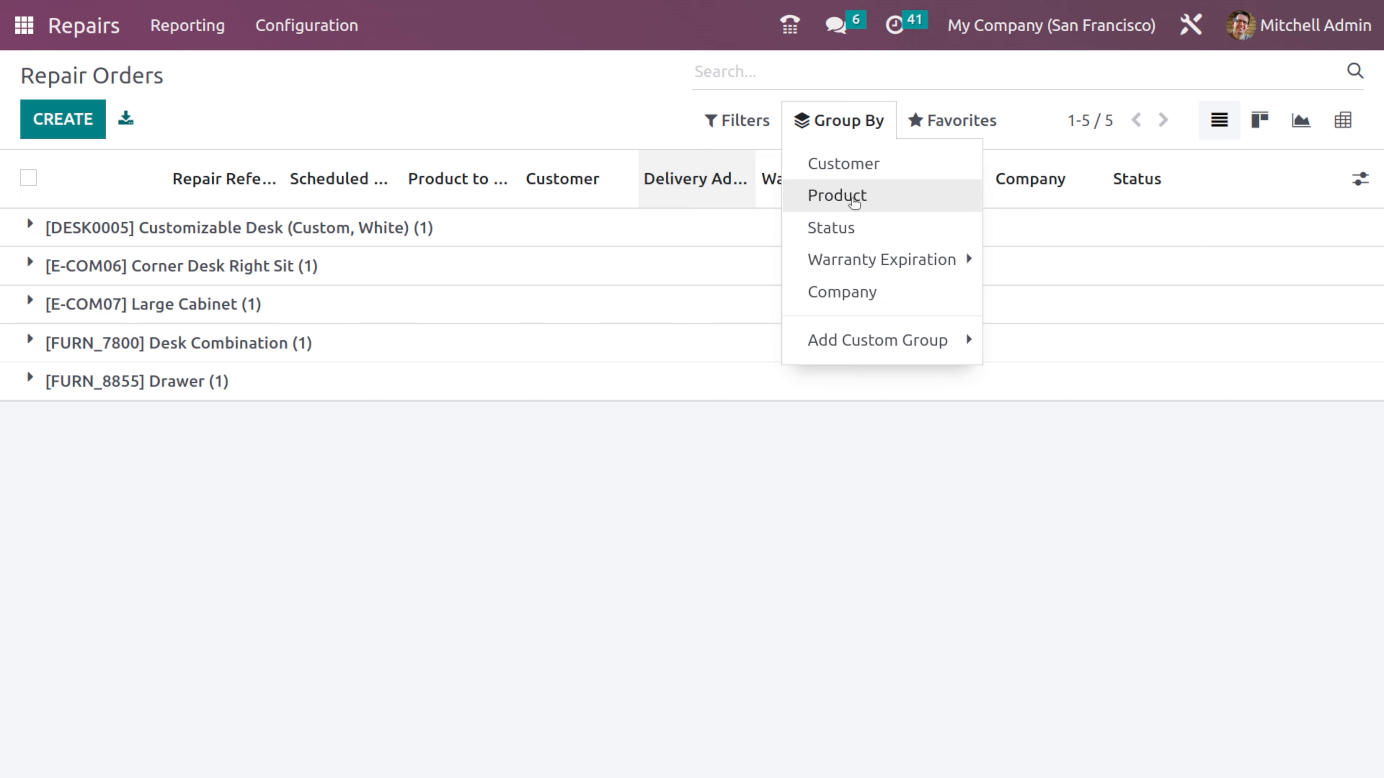
{"action": "left_click", "coordinate": [838, 223]}
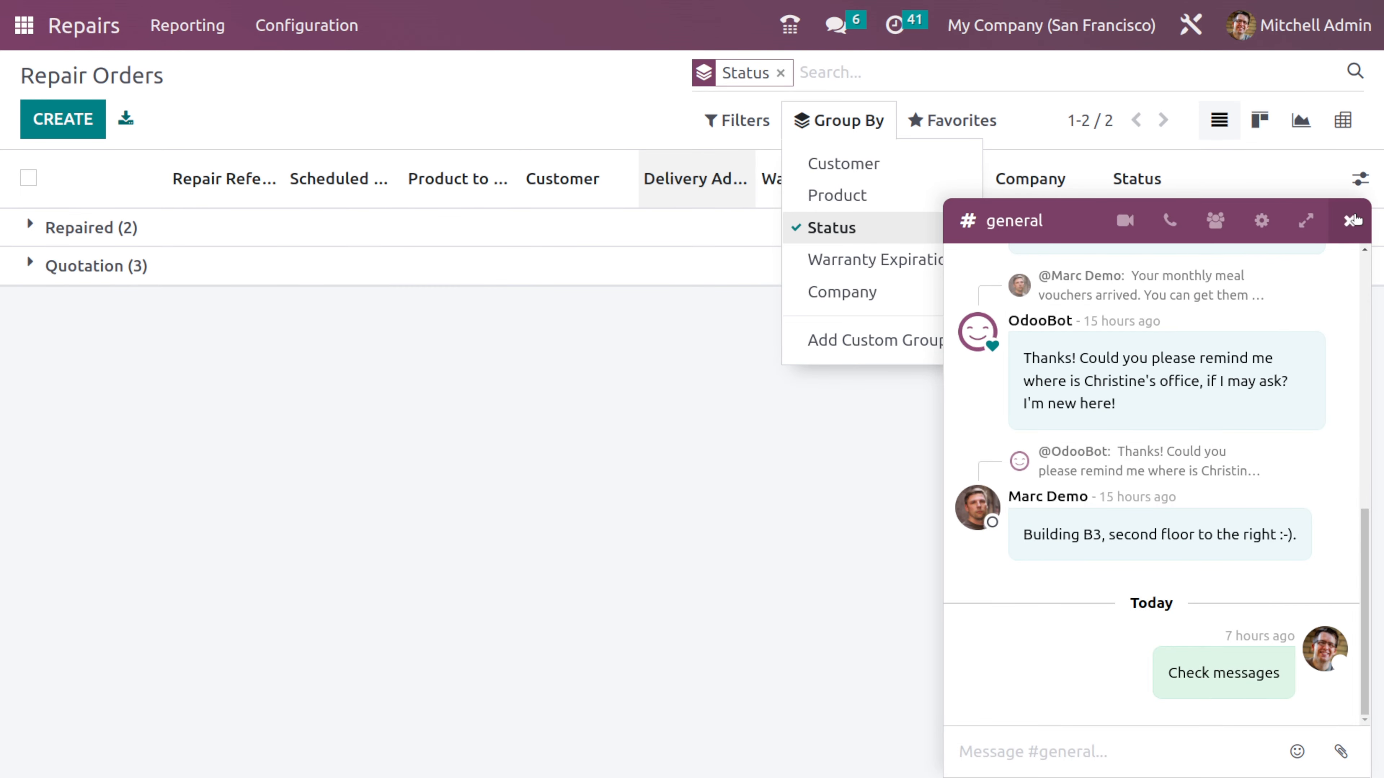
{"action": "left_click", "coordinate": [1350, 221]}
{"action": "left_click", "coordinate": [846, 116]}
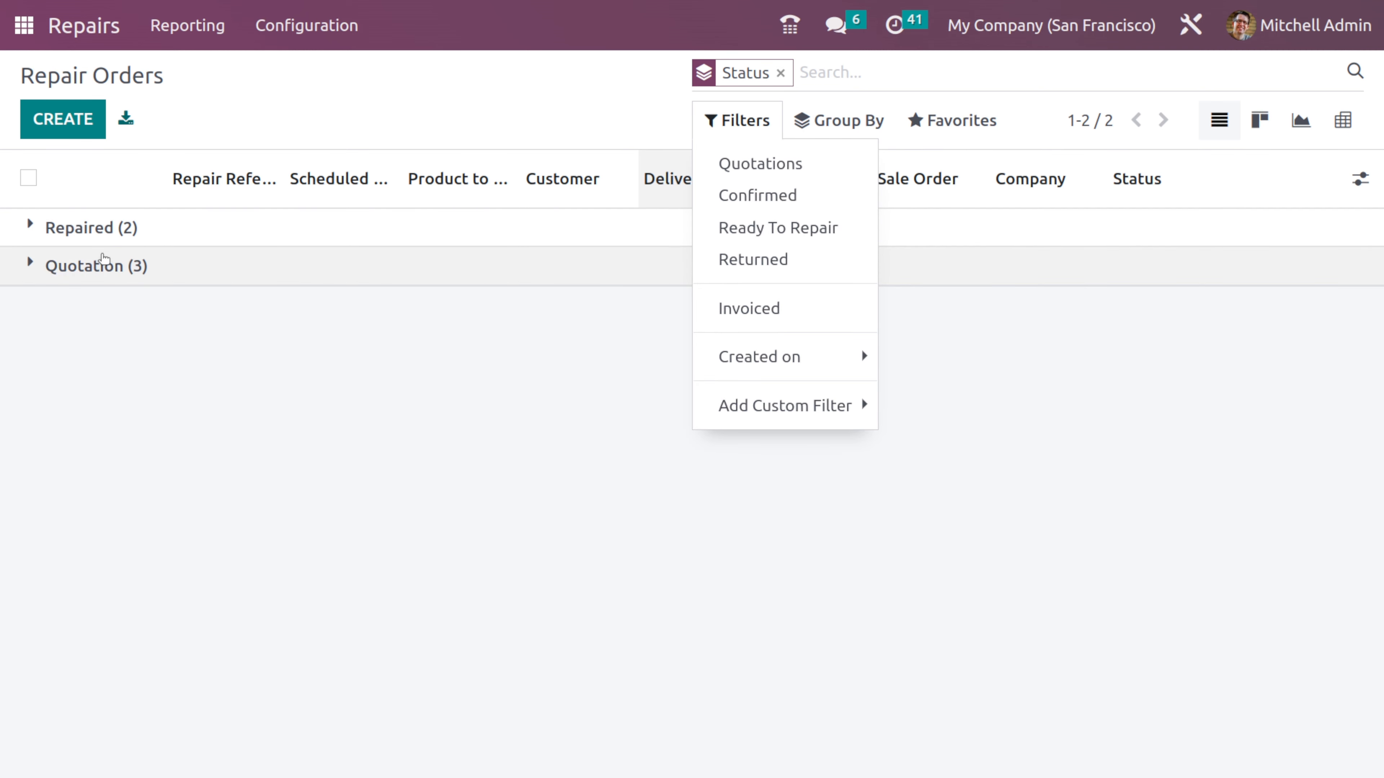
{"action": "left_click", "coordinate": [312, 320]}
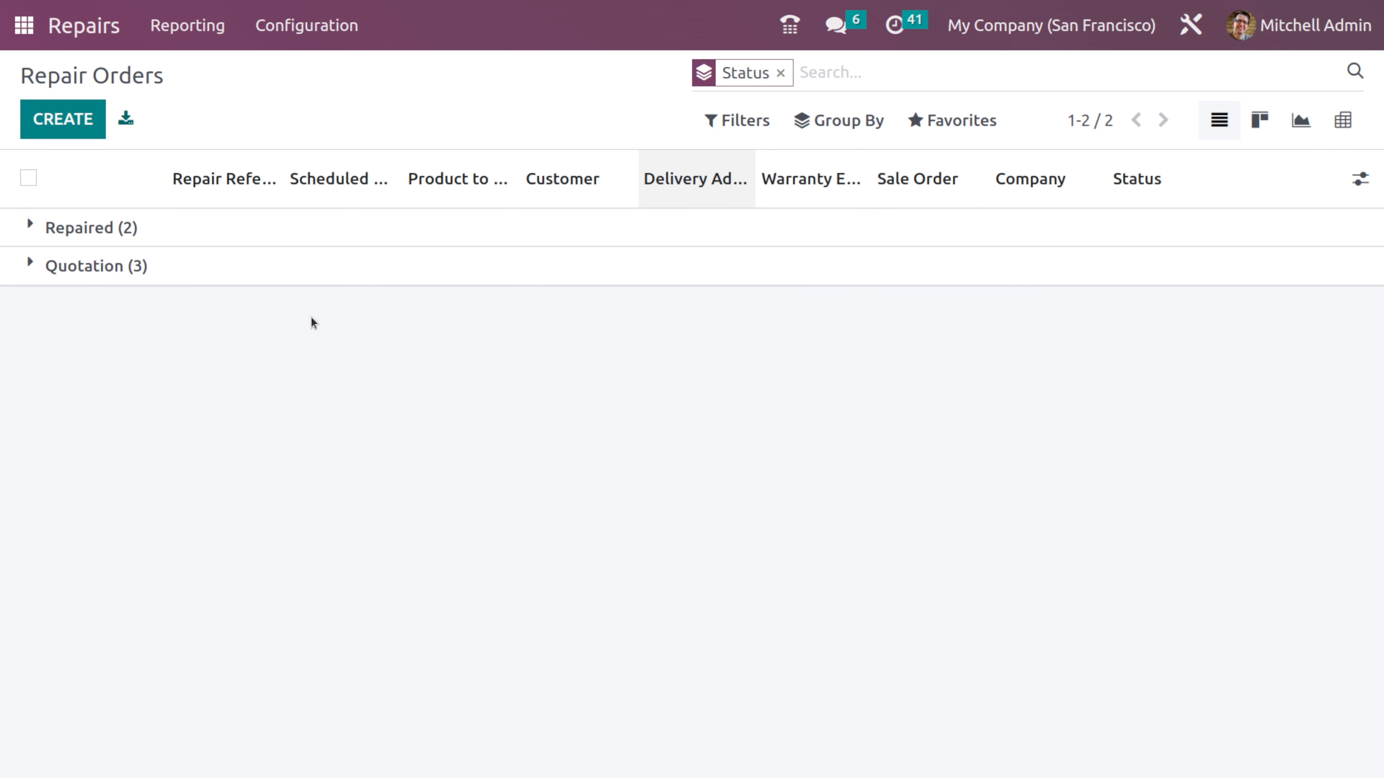
{"action": "left_click", "coordinate": [29, 266]}
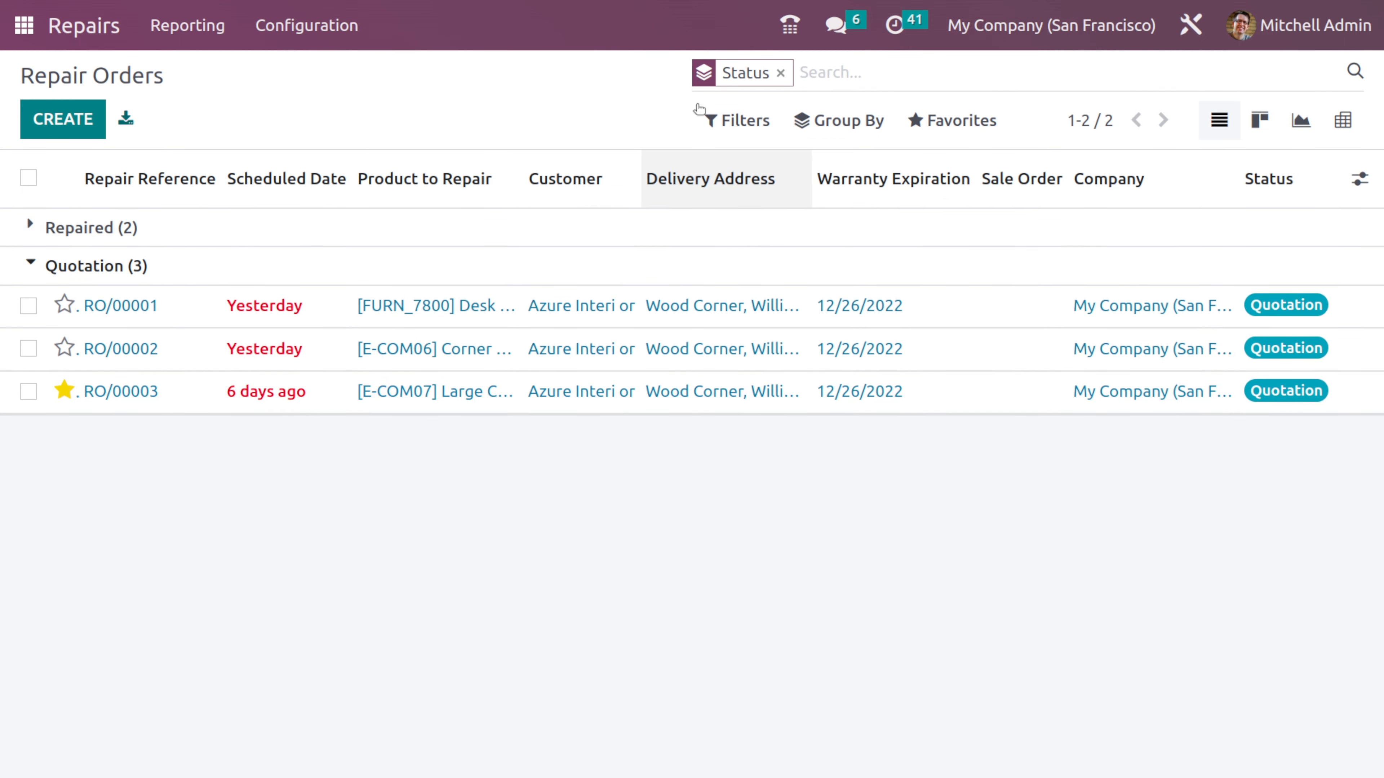
- Clear the Status grouping and review the Warranty Expiration, Company and custom group options without applying any
{"action": "left_click", "coordinate": [780, 73]}
{"action": "left_click", "coordinate": [841, 136]}
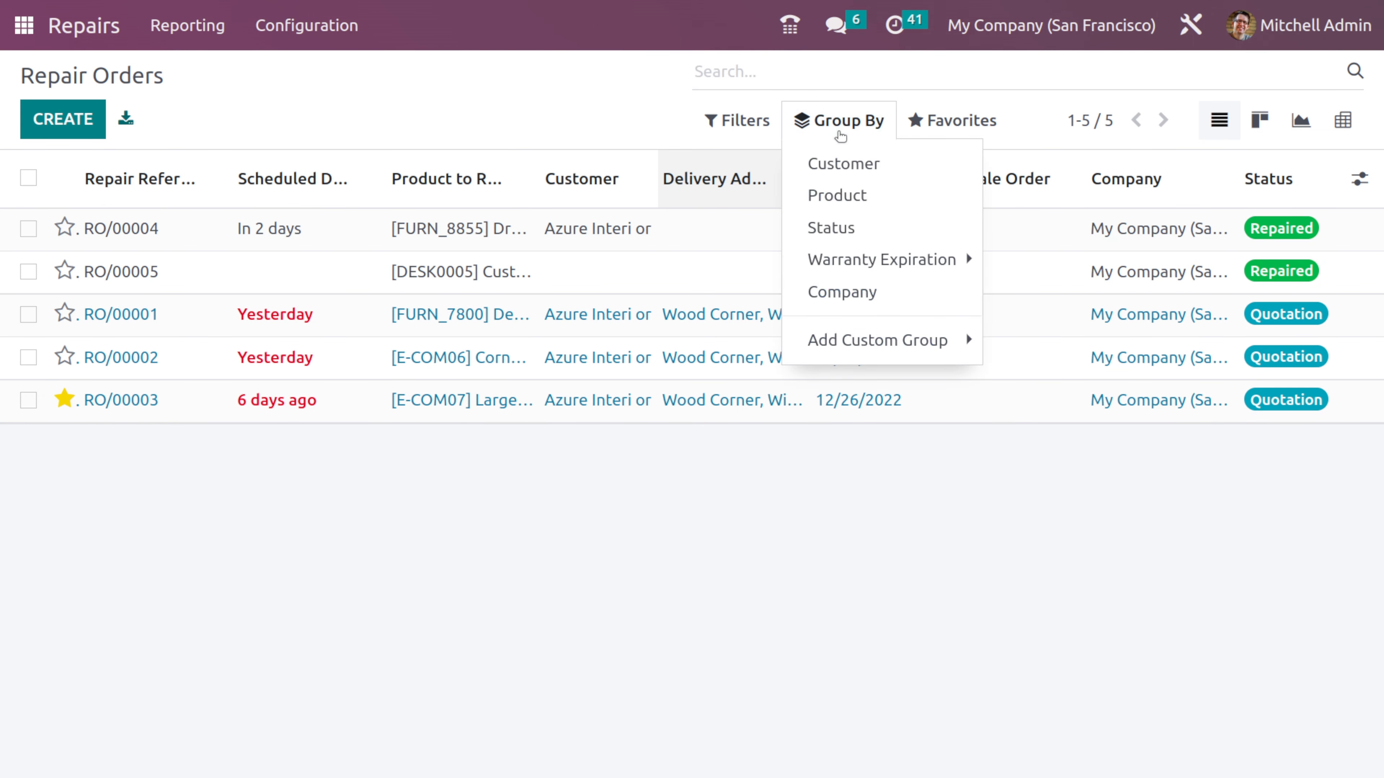
{"action": "left_click", "coordinate": [867, 261]}
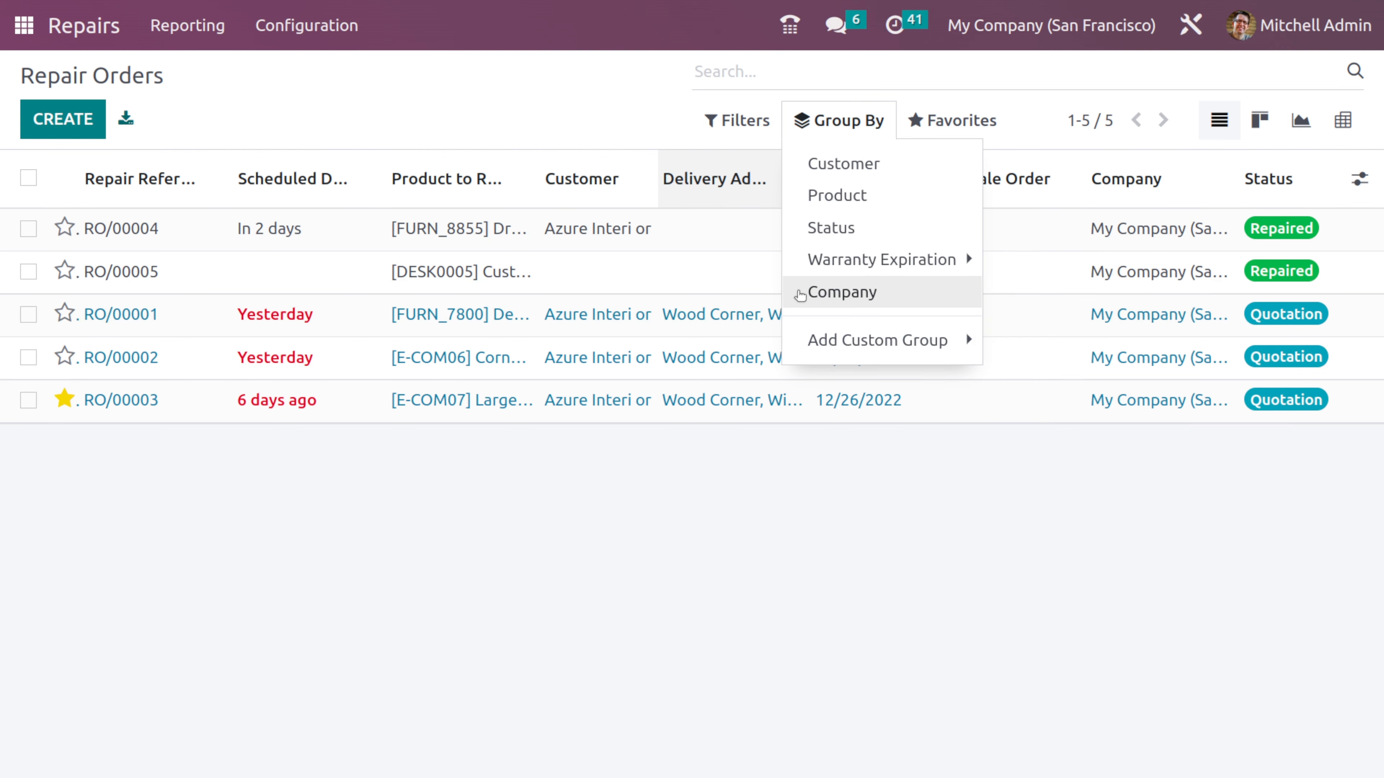
{"action": "mouse_move", "coordinate": [871, 340]}
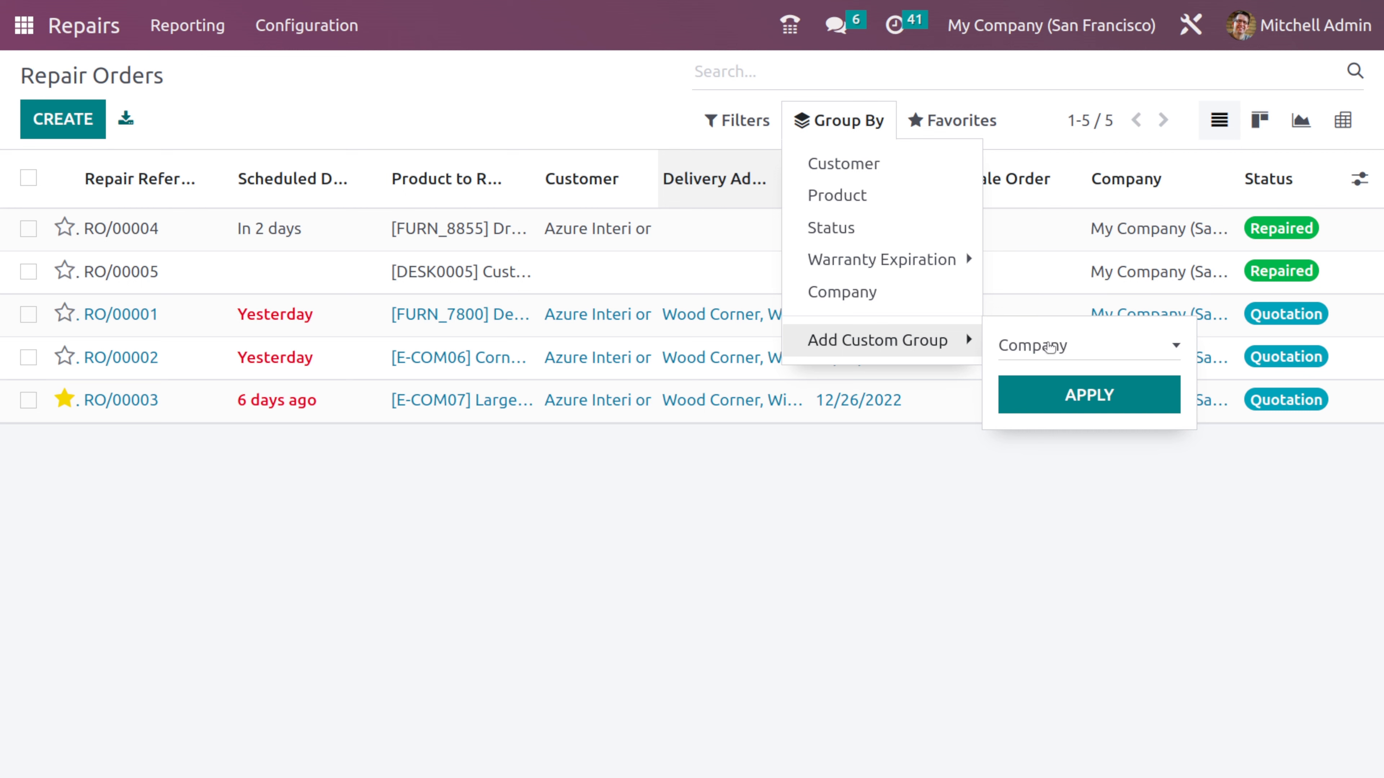
- Review the Favorites options, including adding the repair orders to the dashboard, without applying any
{"action": "left_click", "coordinate": [953, 124]}
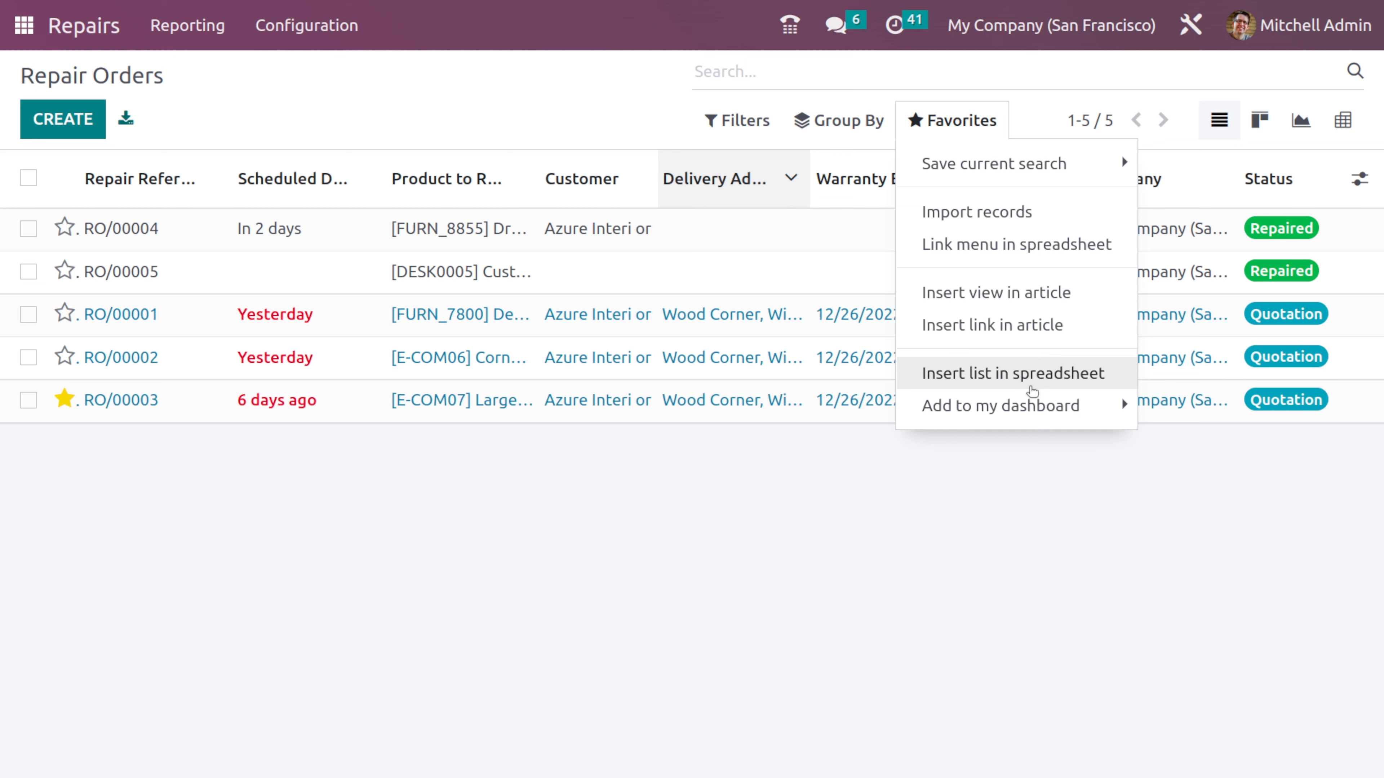
{"action": "left_click", "coordinate": [936, 406]}
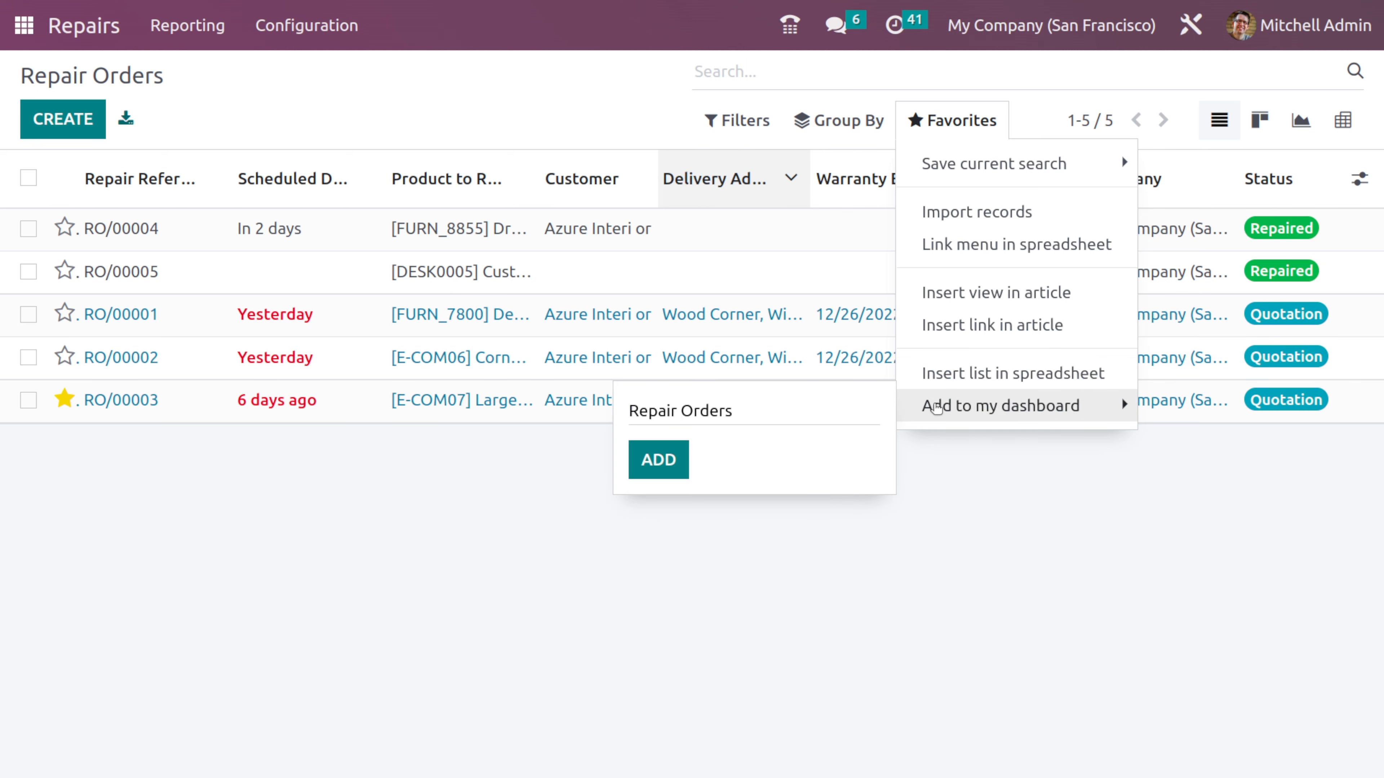
{"action": "left_click", "coordinate": [980, 461]}
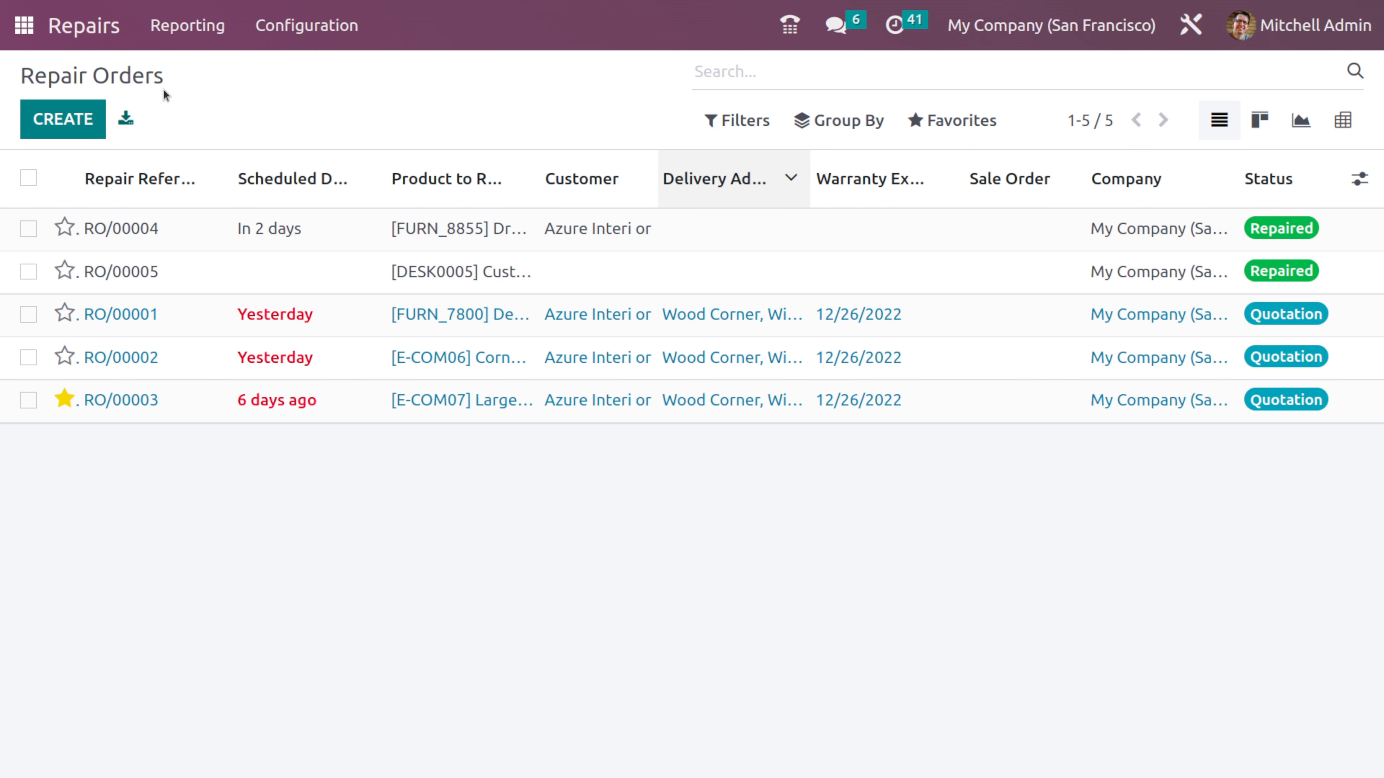
- Start a new repair order, dismiss the chat window, and look over the blank form
{"action": "left_click", "coordinate": [64, 117]}
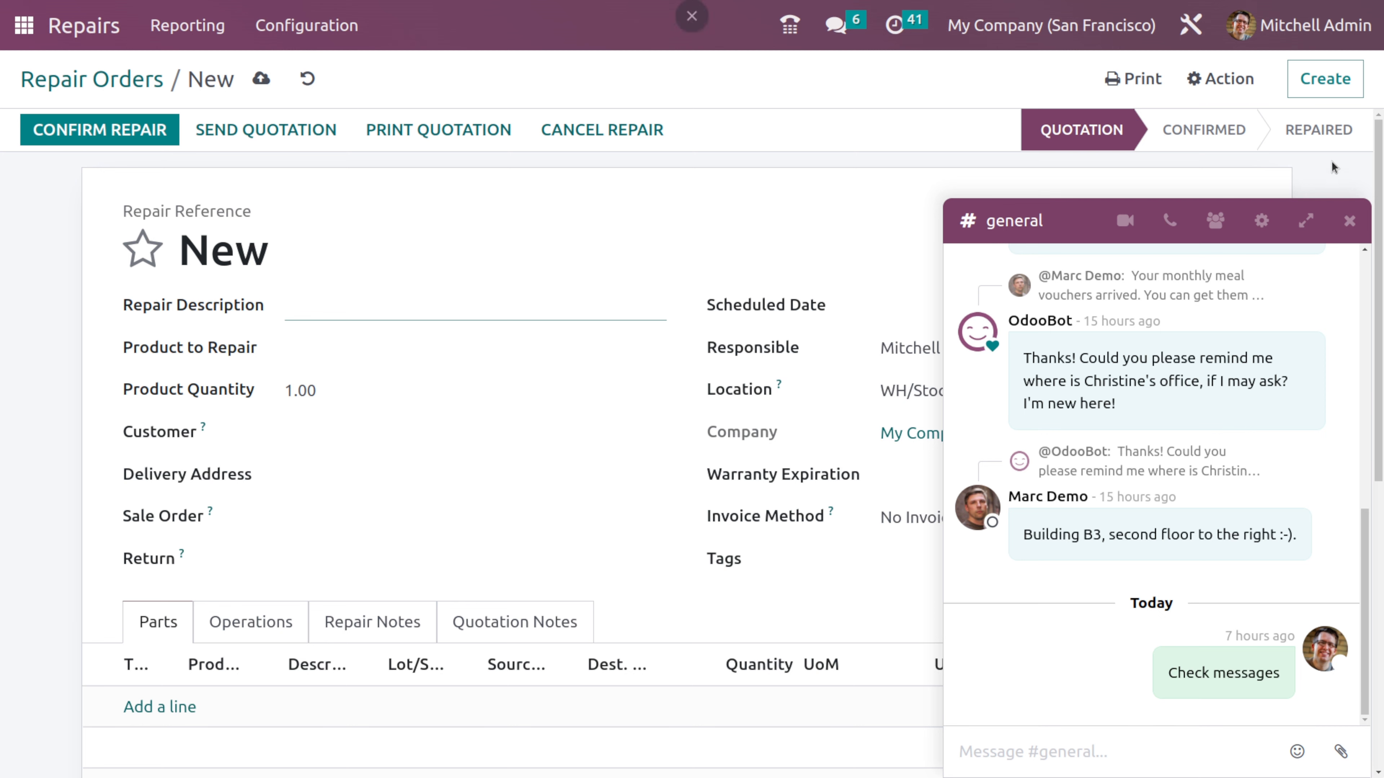
{"action": "left_click", "coordinate": [1345, 221]}
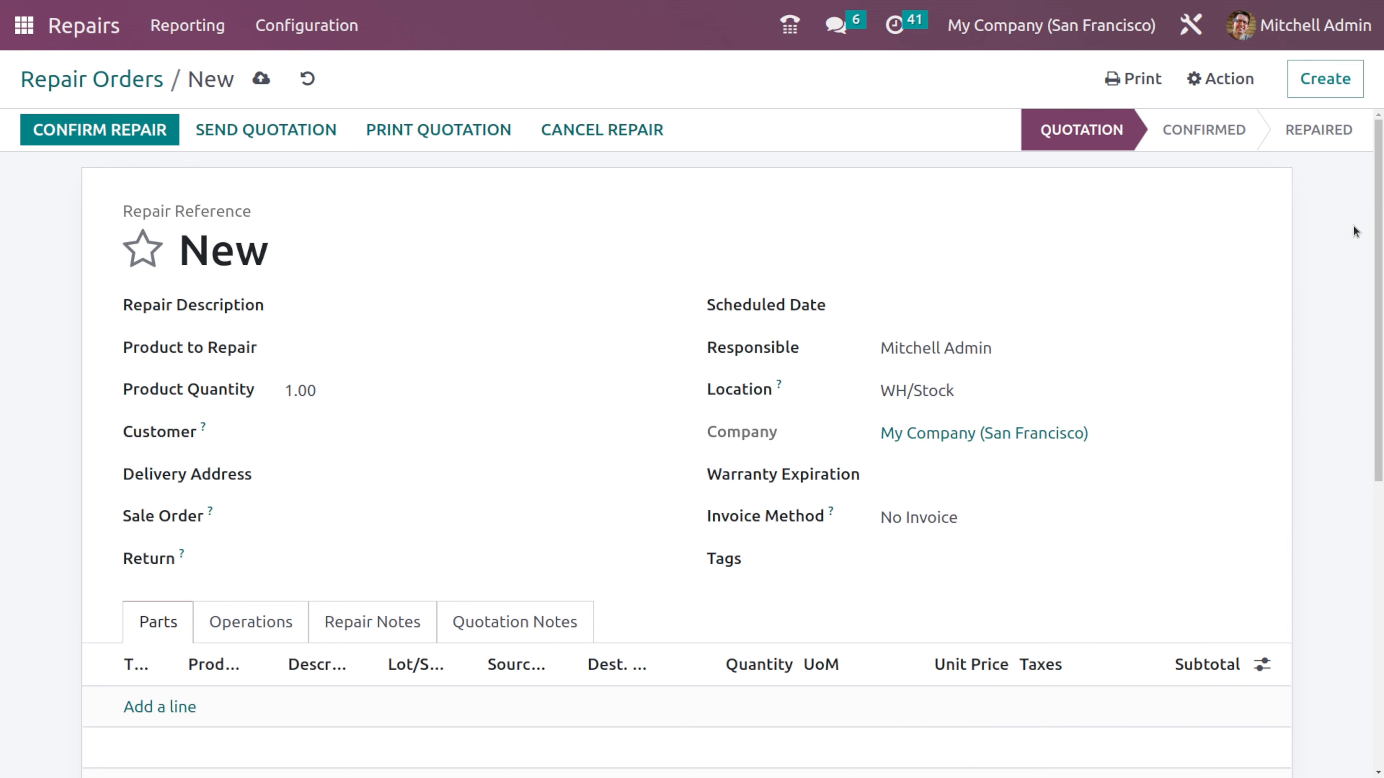
{"action": "scroll", "coordinate": [575, 727], "scroll_direction": "down", "scroll_amount": 5}
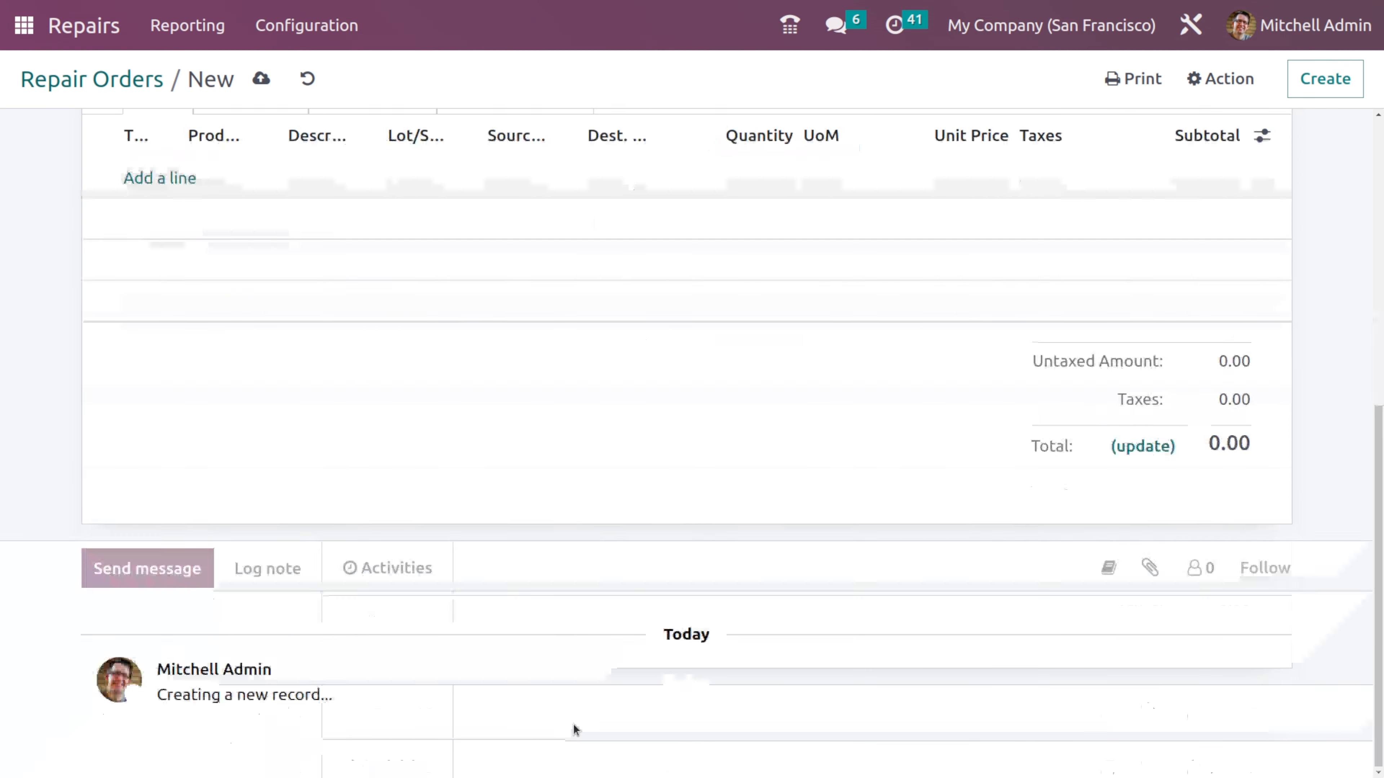
{"action": "scroll", "coordinate": [574, 728], "scroll_direction": "up", "scroll_amount": 5}
- Set the product to repair to [DESK0005] Customizable Desk (Custom, White) and the customer to Deco Addict
{"action": "left_click", "coordinate": [388, 313]}
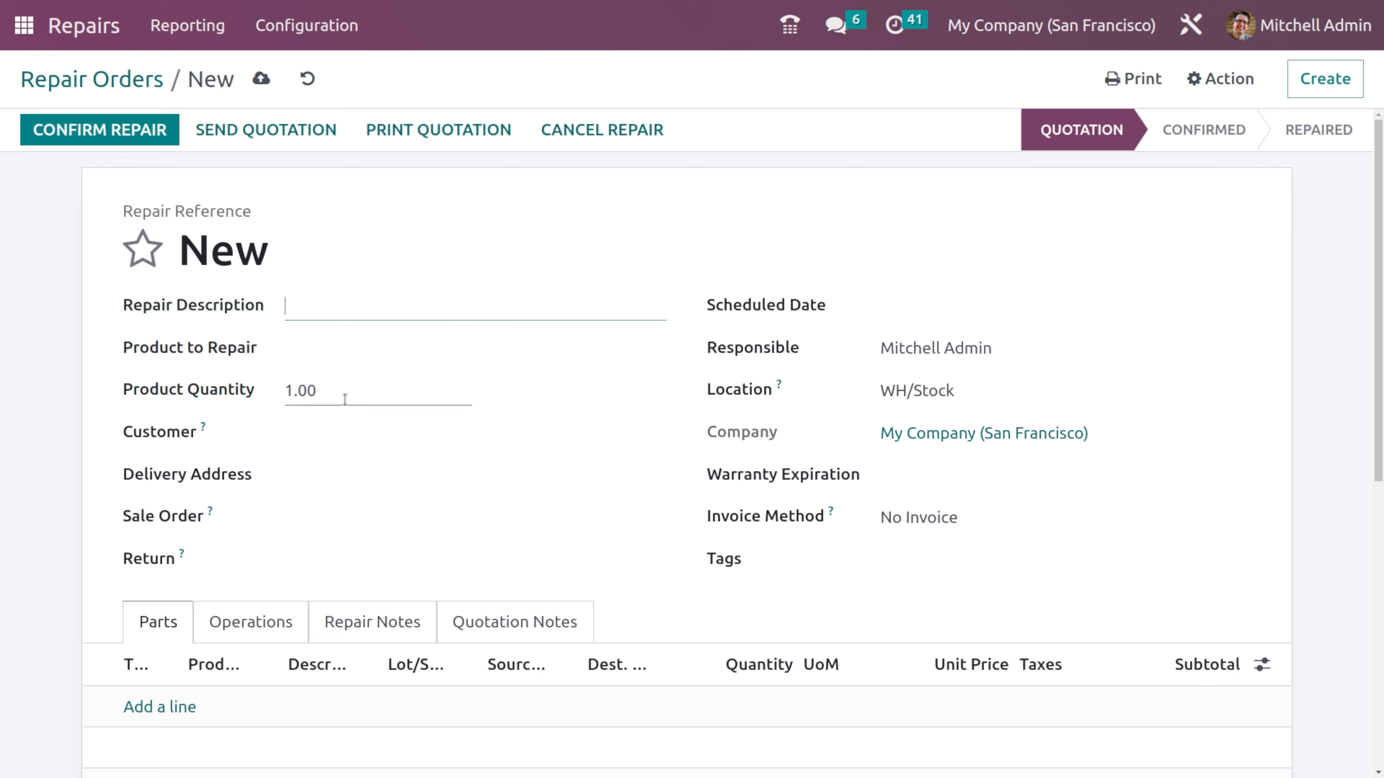
{"action": "left_click", "coordinate": [353, 347]}
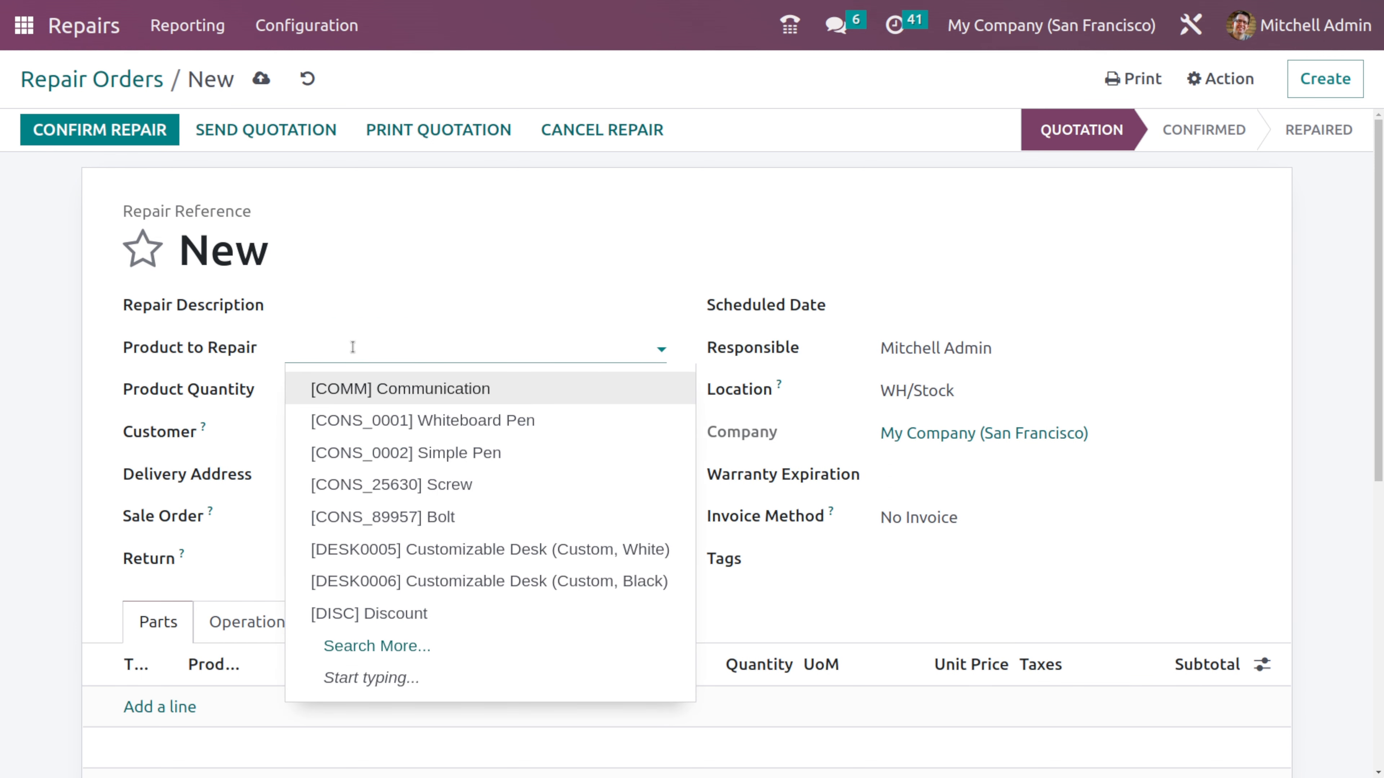
{"action": "left_click", "coordinate": [469, 550]}
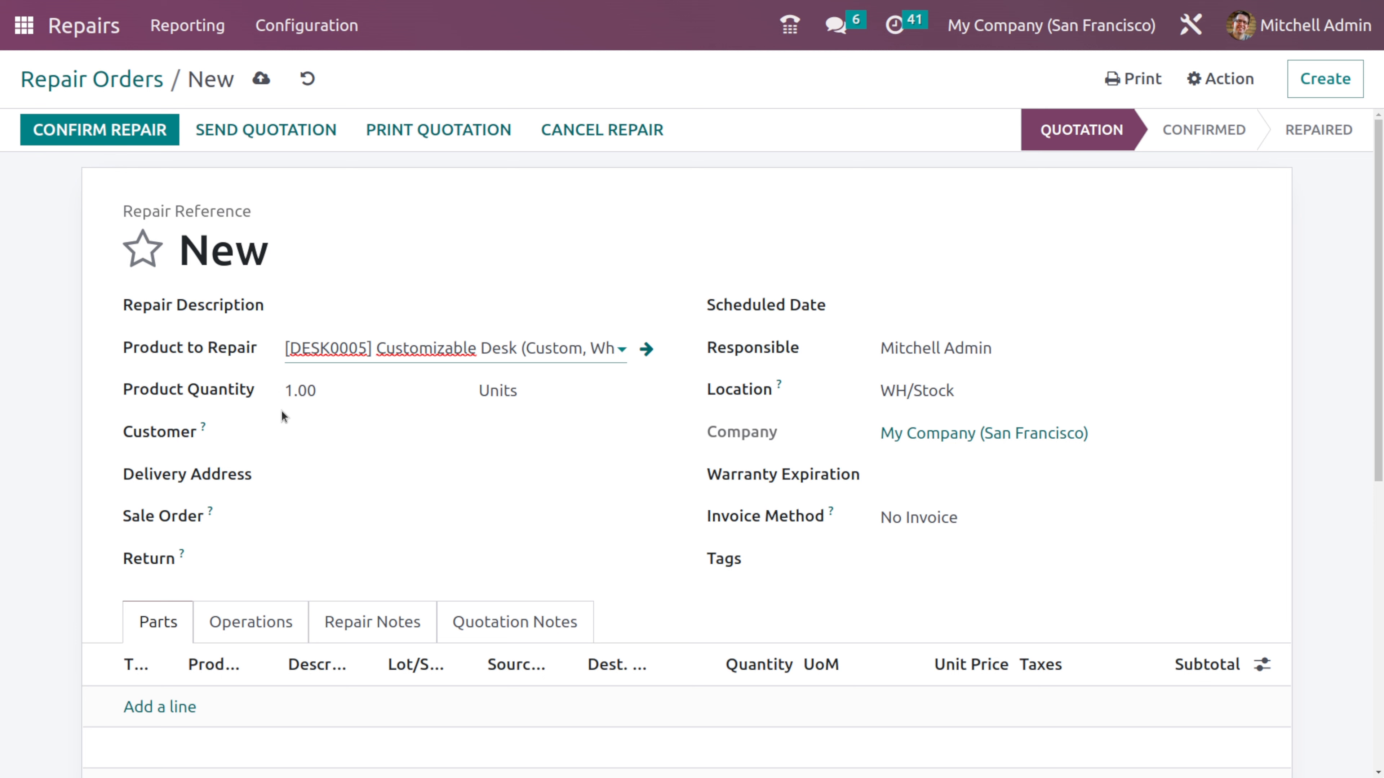
{"action": "left_click", "coordinate": [306, 434]}
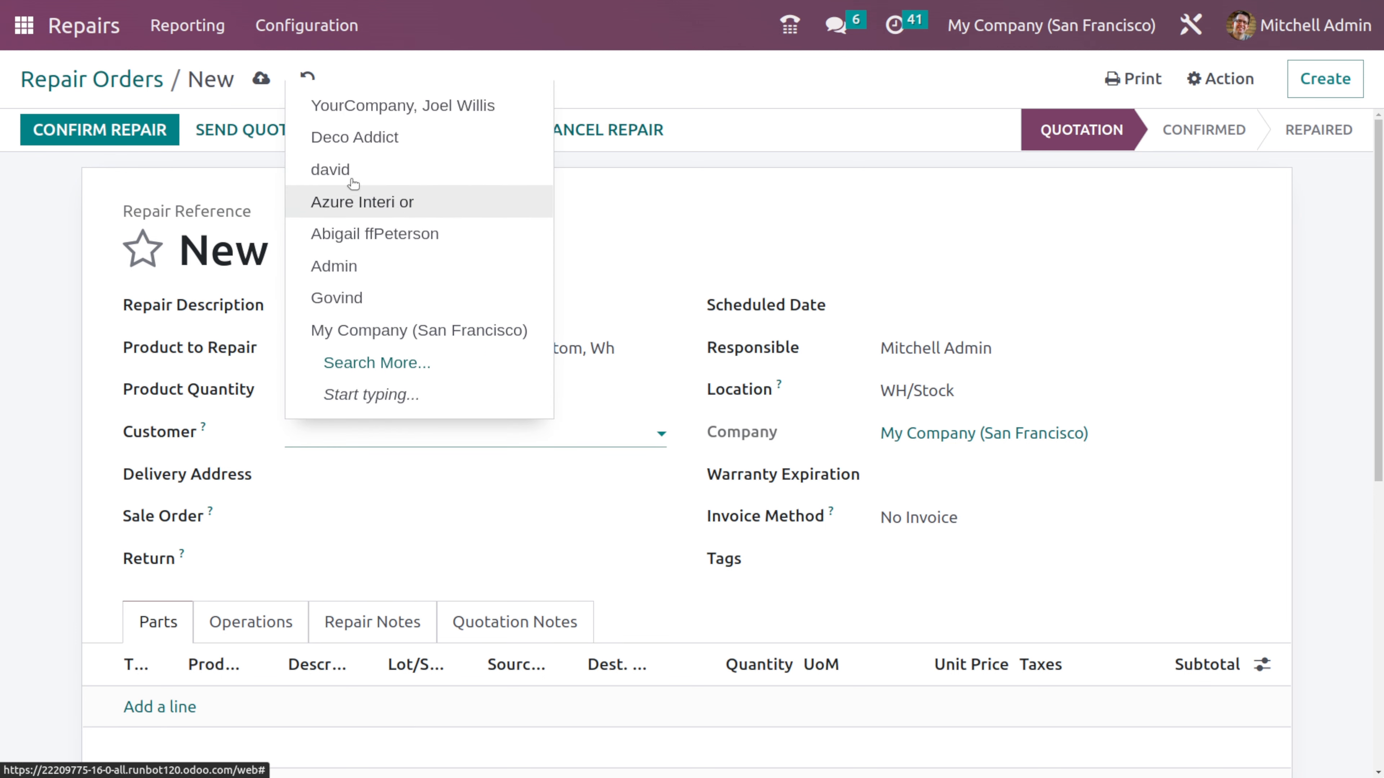
{"action": "left_click", "coordinate": [351, 137]}
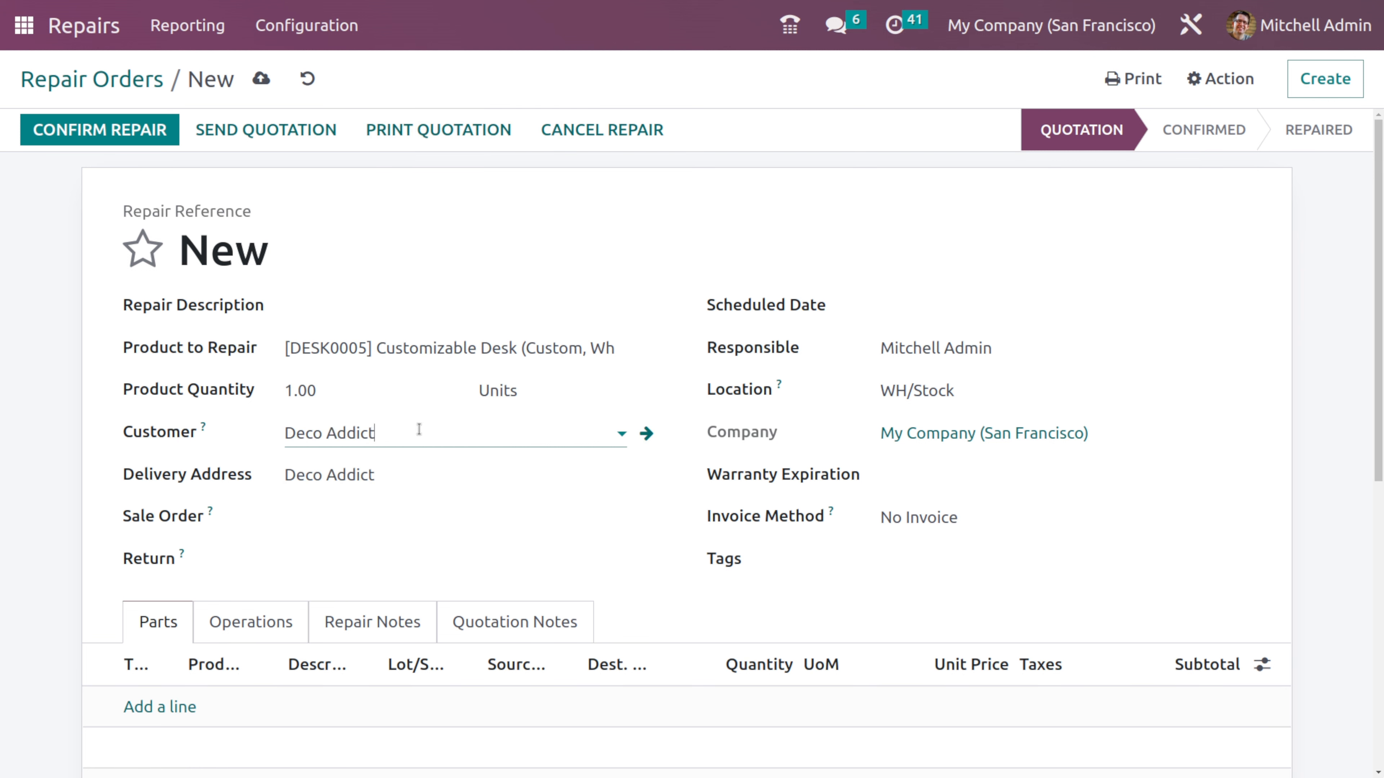
- Review the available Sale Order and Return records for the repair order without selecting any
{"action": "left_click", "coordinate": [391, 515]}
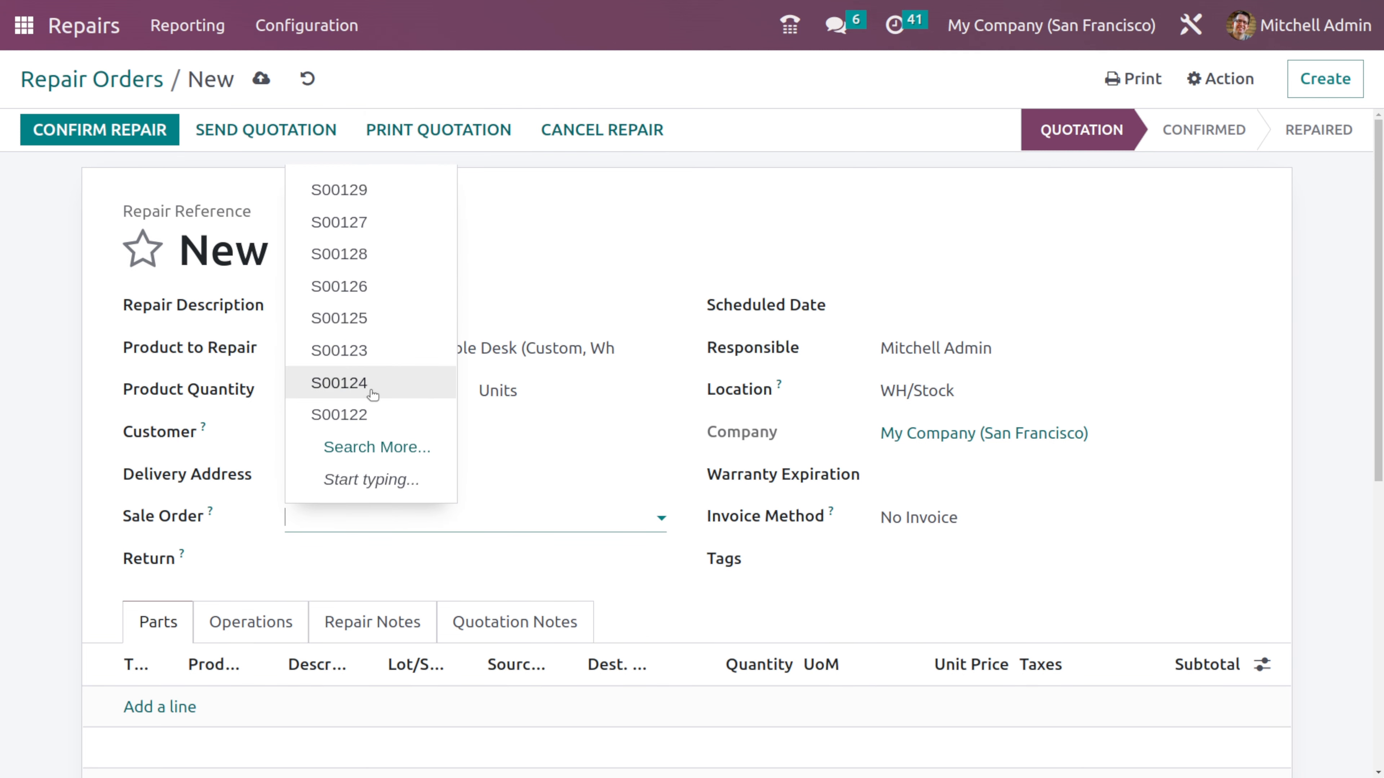
{"action": "left_click", "coordinate": [256, 508]}
{"action": "left_click", "coordinate": [327, 561]}
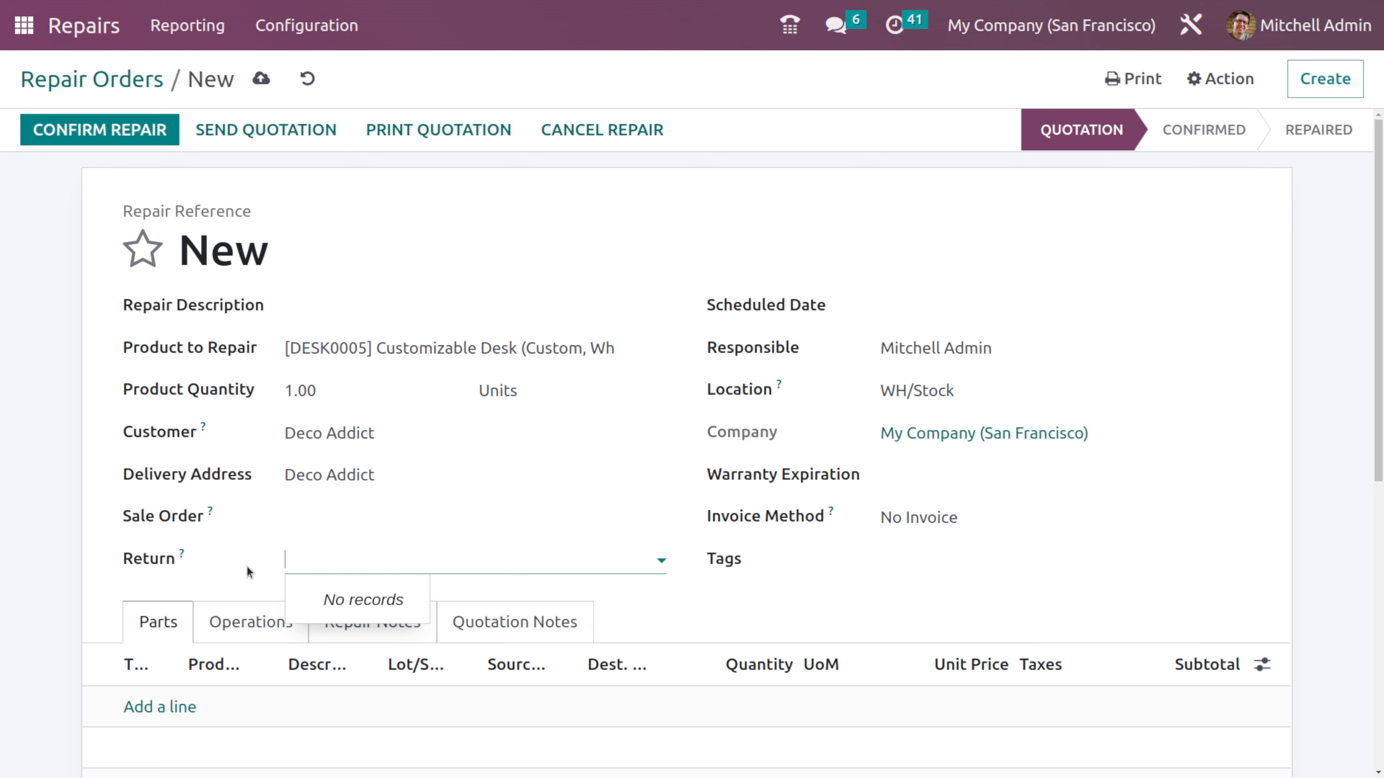
{"action": "left_click", "coordinate": [232, 581]}
- Set the repair order's scheduled date to 12/27/2022 and its warranty expiration to 12/31/2022
{"action": "mouse_move", "coordinate": [1366, 143]}
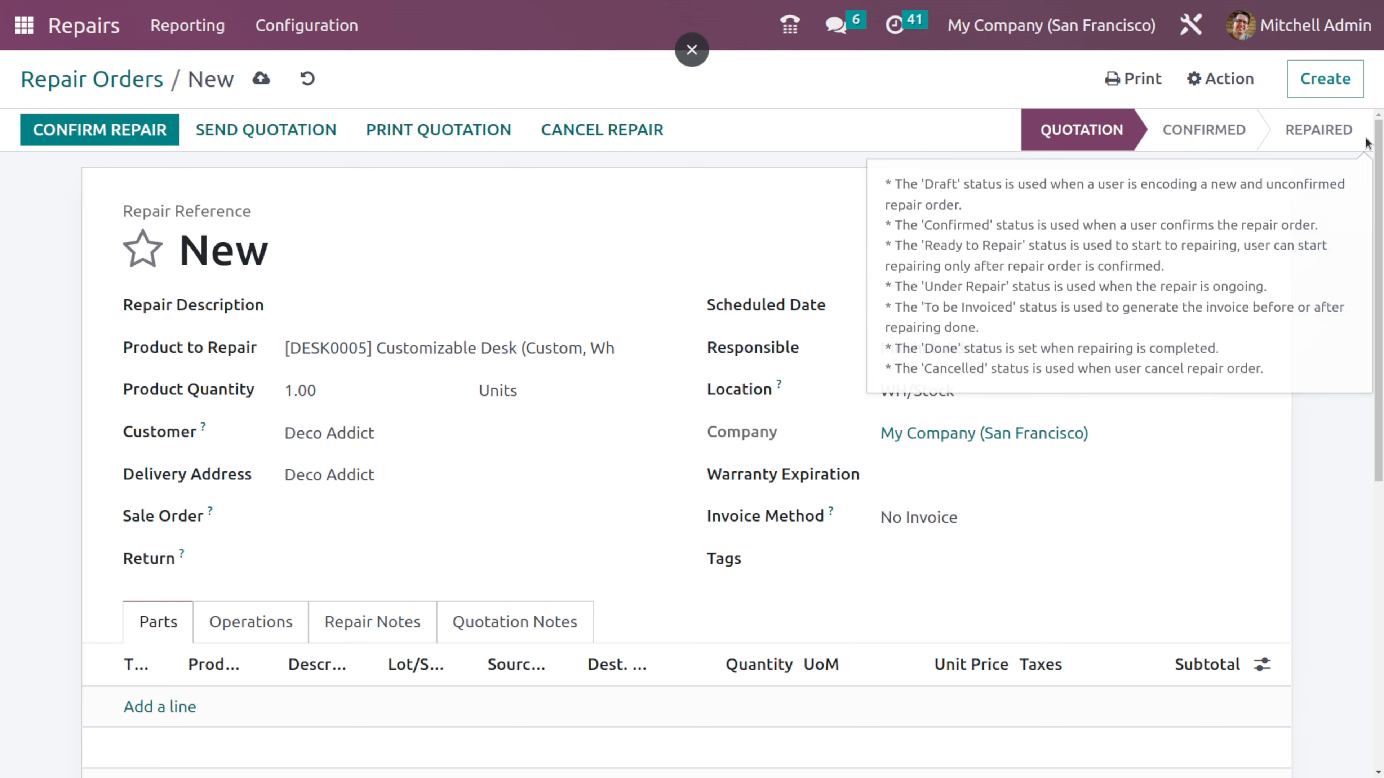
{"action": "left_click", "coordinate": [948, 303]}
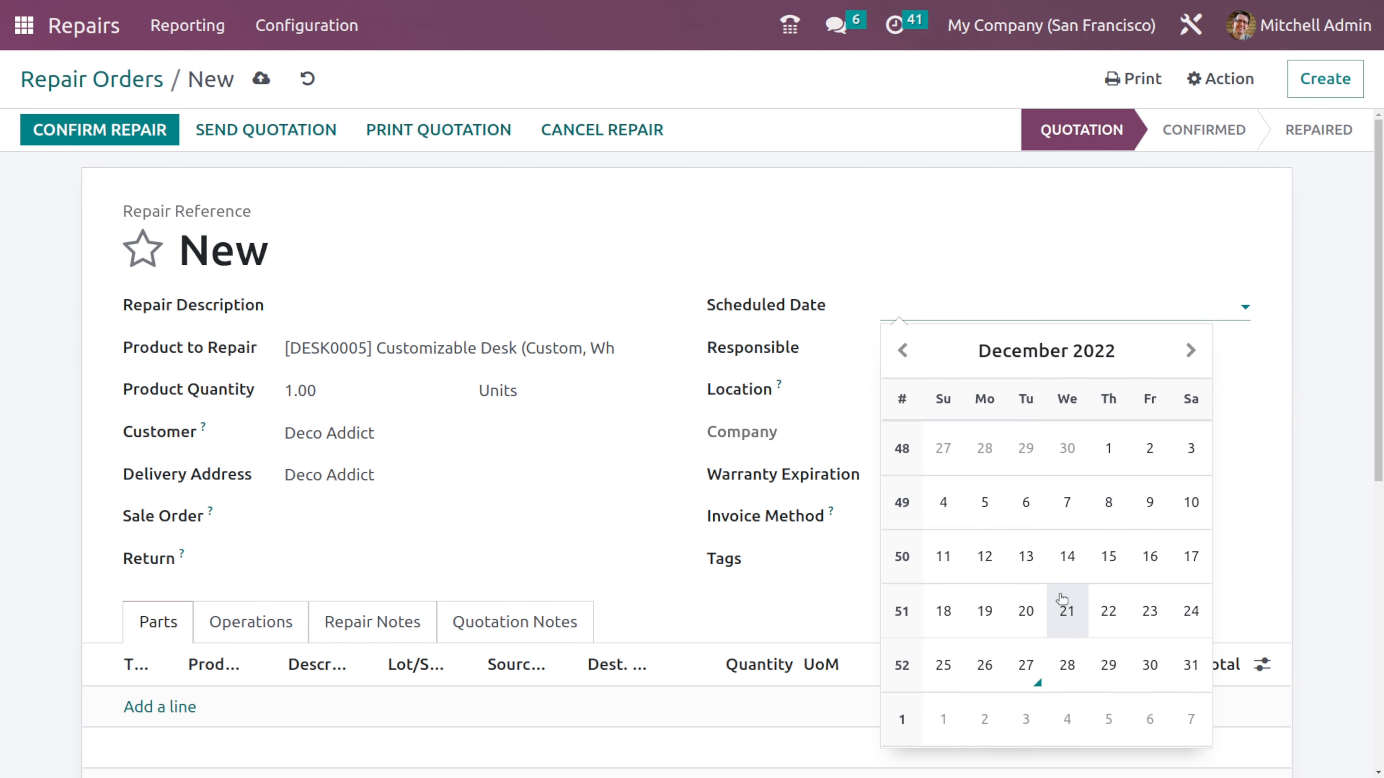
{"action": "left_click", "coordinate": [1025, 665]}
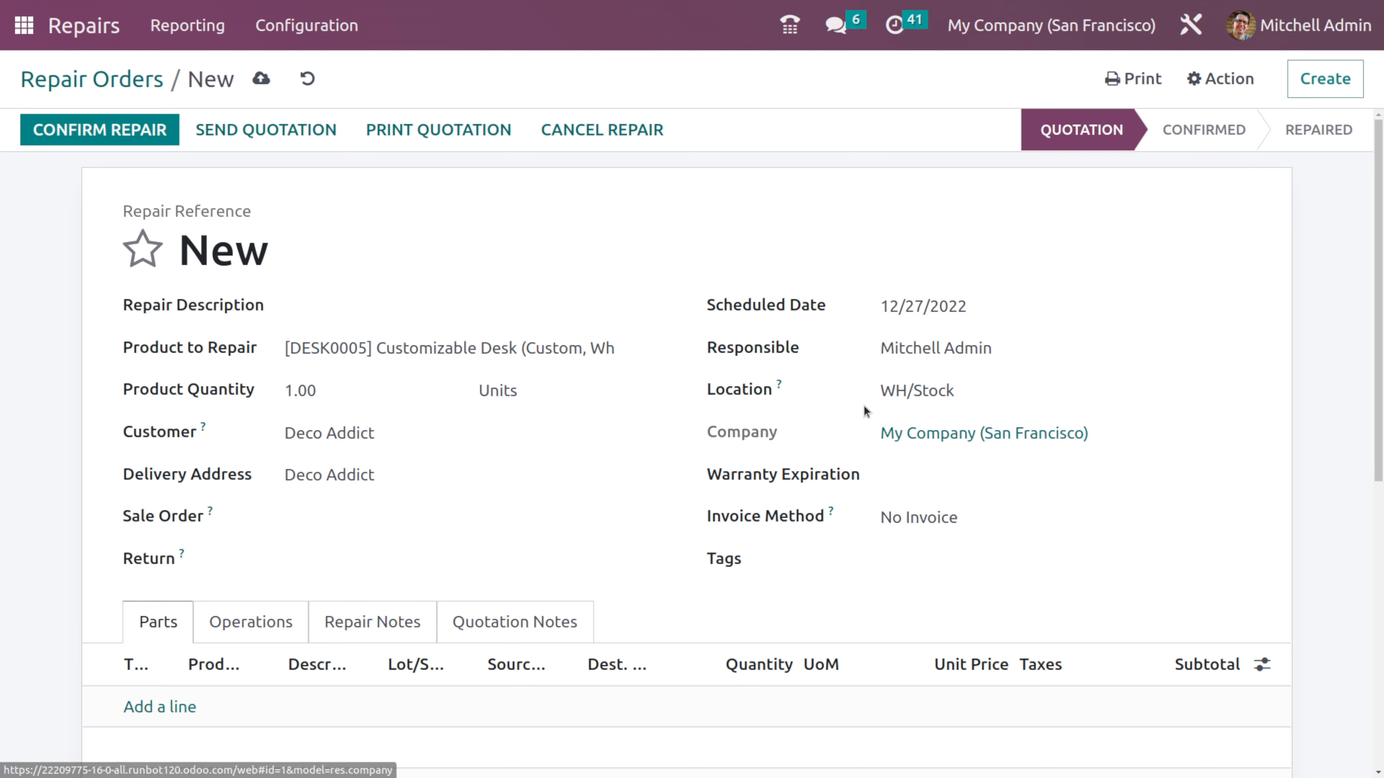
{"action": "mouse_move", "coordinate": [780, 386]}
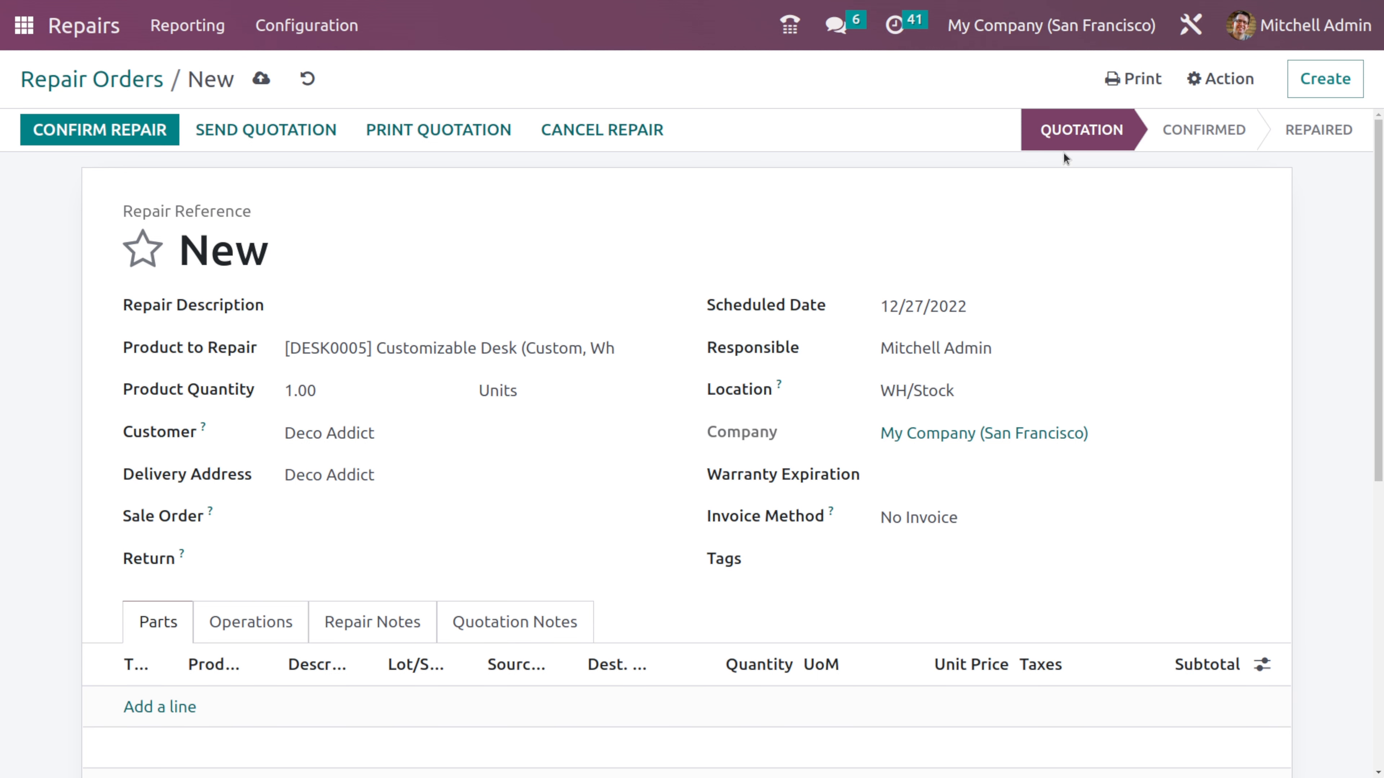
{"action": "left_click", "coordinate": [902, 476]}
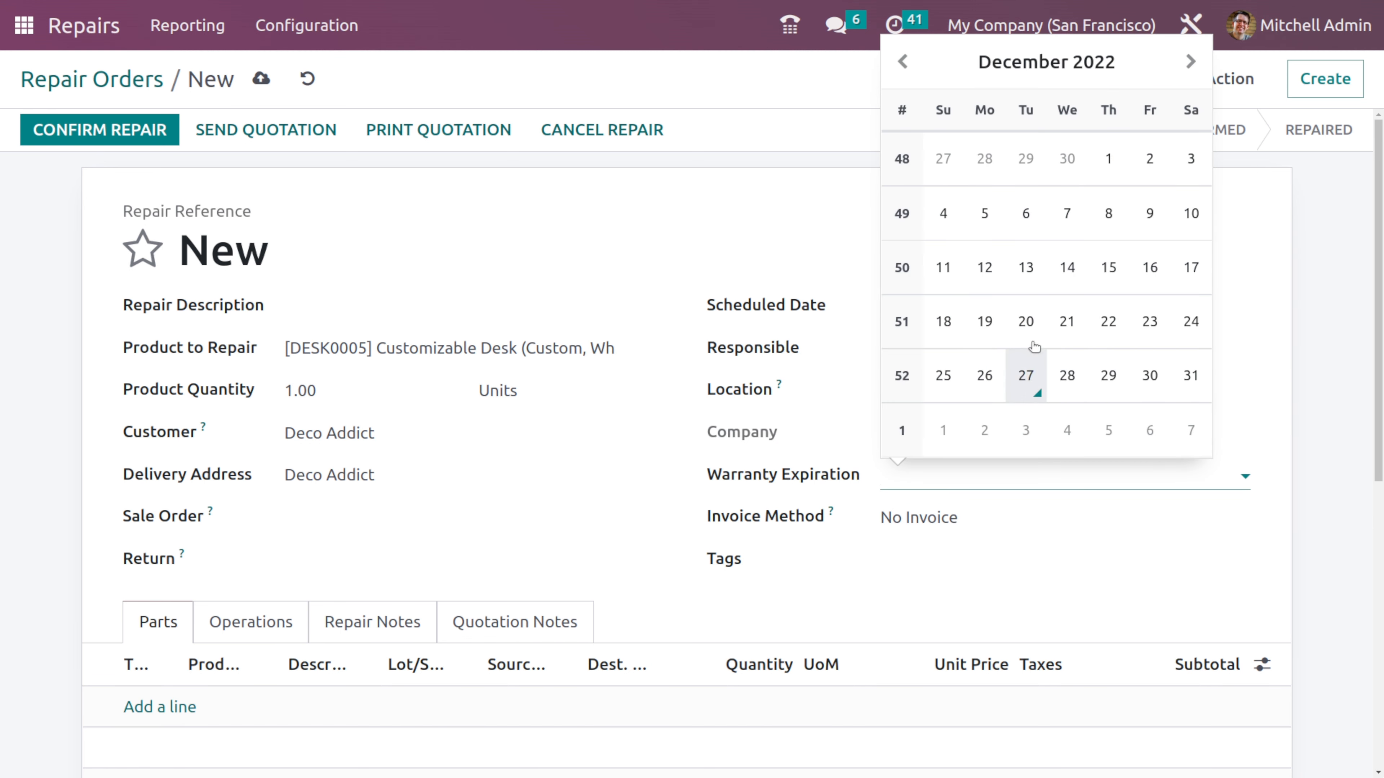
{"action": "left_click", "coordinate": [1191, 377]}
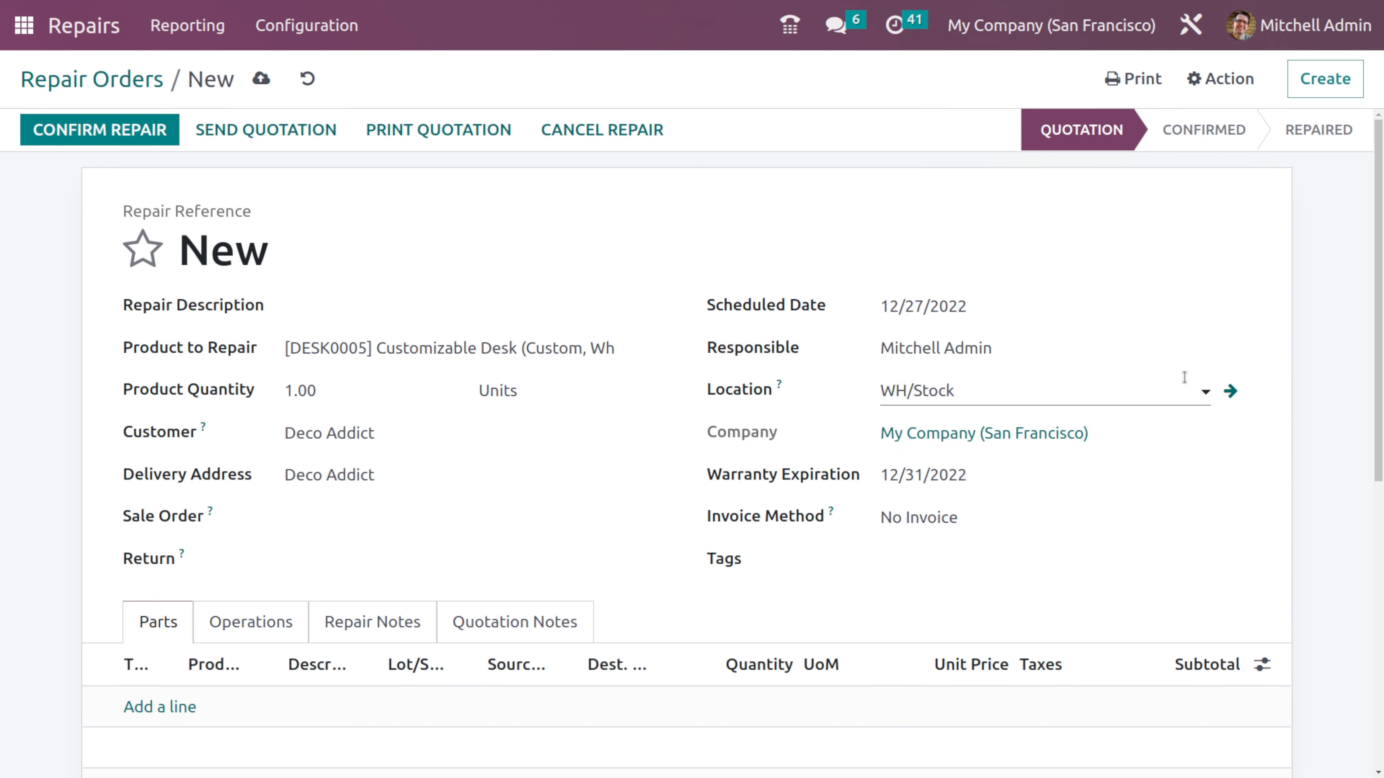
- Try the After Repair invoice method, review the added invoicing fields, and return the method to No Invoice
{"action": "left_click", "coordinate": [963, 518]}
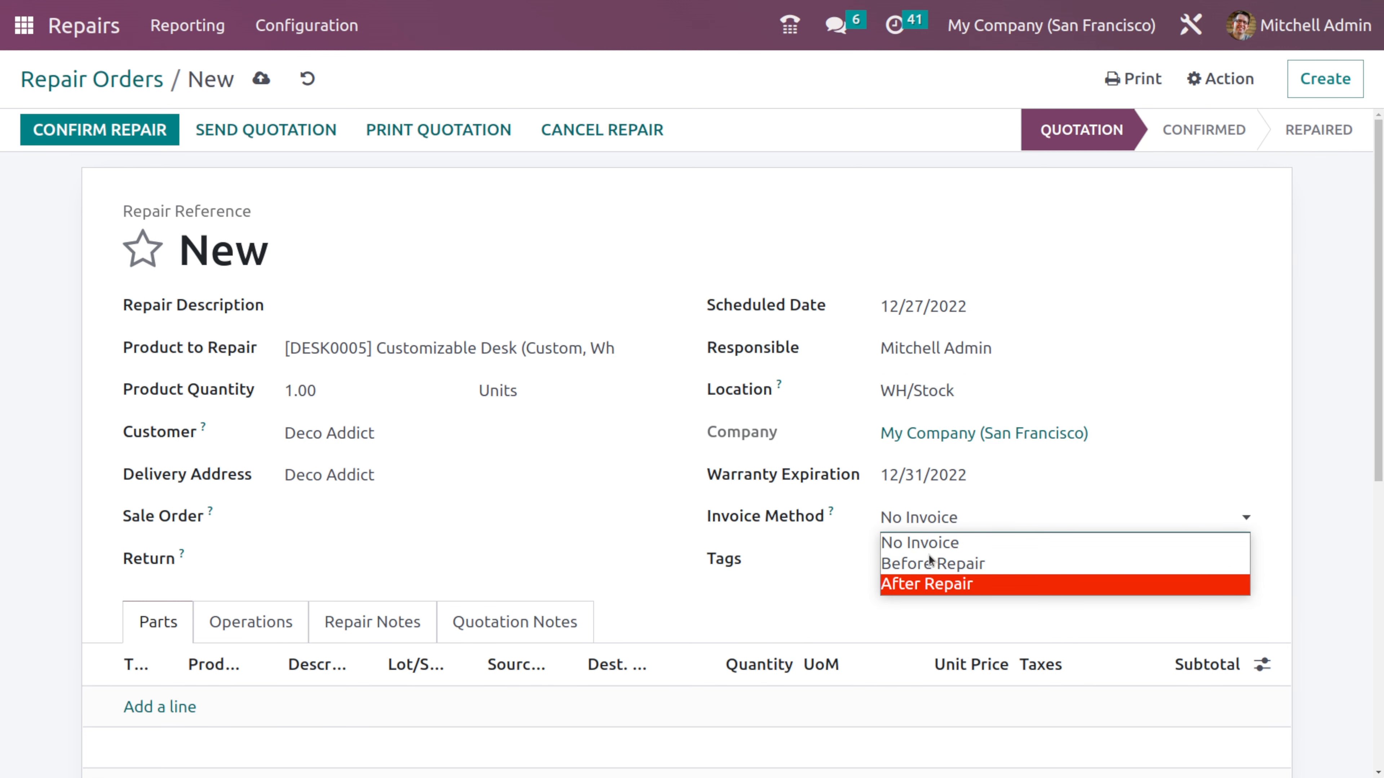
{"action": "left_click", "coordinate": [967, 544]}
{"action": "left_click", "coordinate": [974, 528]}
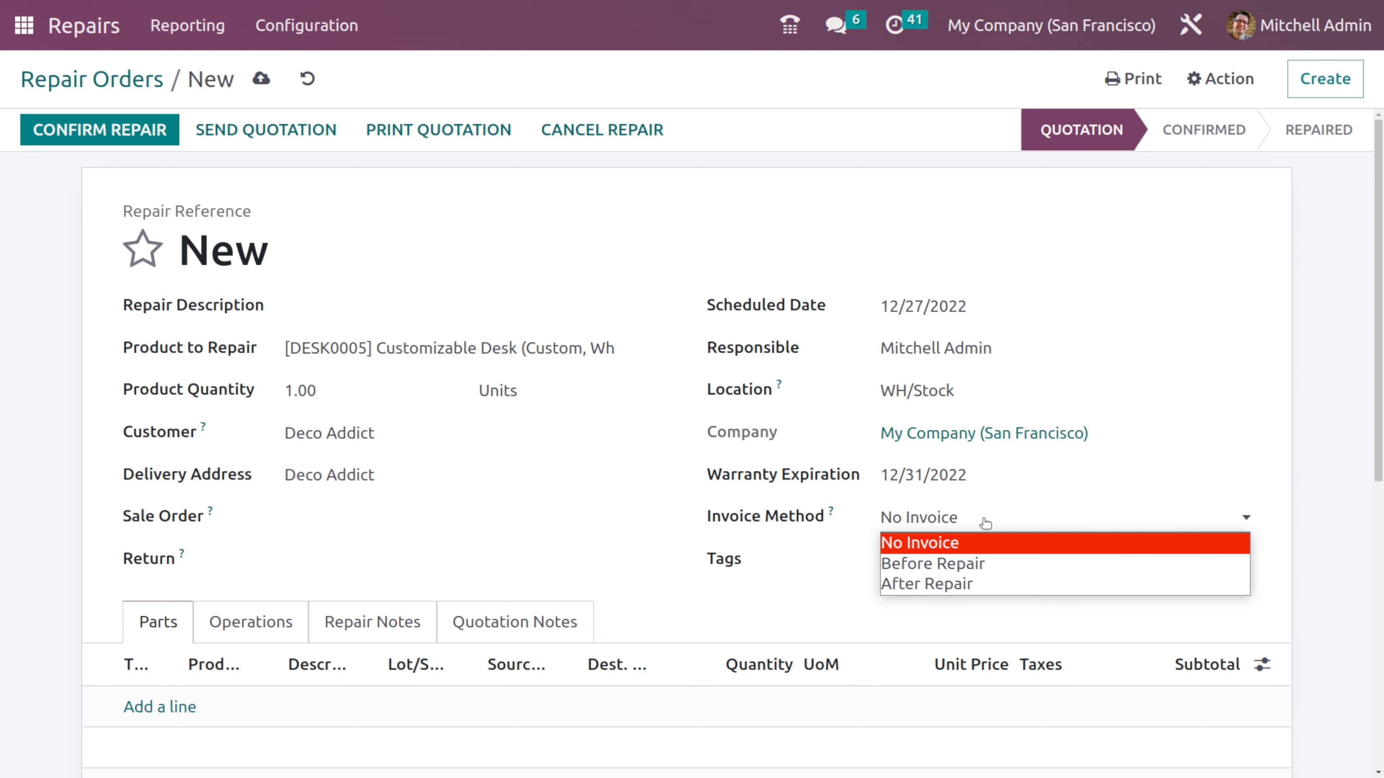
{"action": "left_click", "coordinate": [944, 586]}
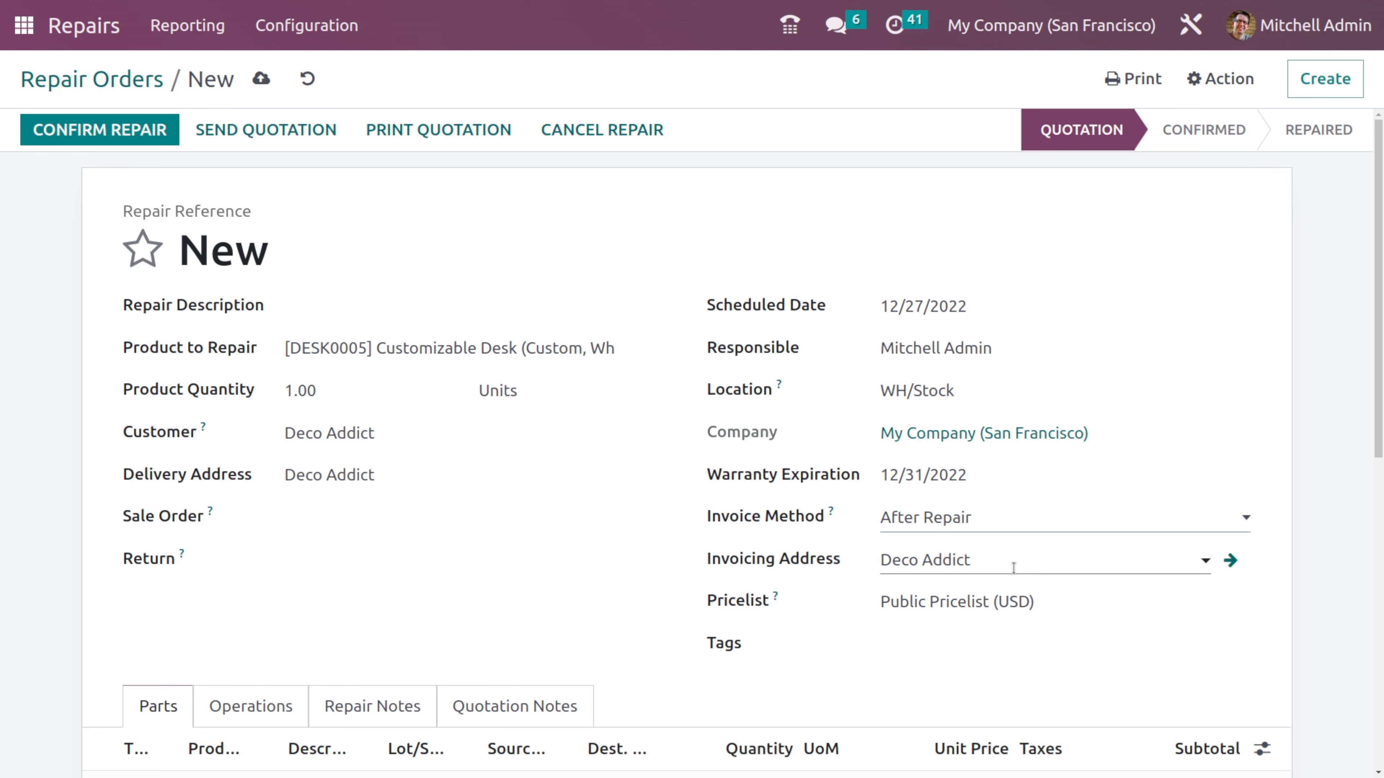
{"action": "scroll", "coordinate": [920, 635], "scroll_direction": "down", "scroll_amount": 2}
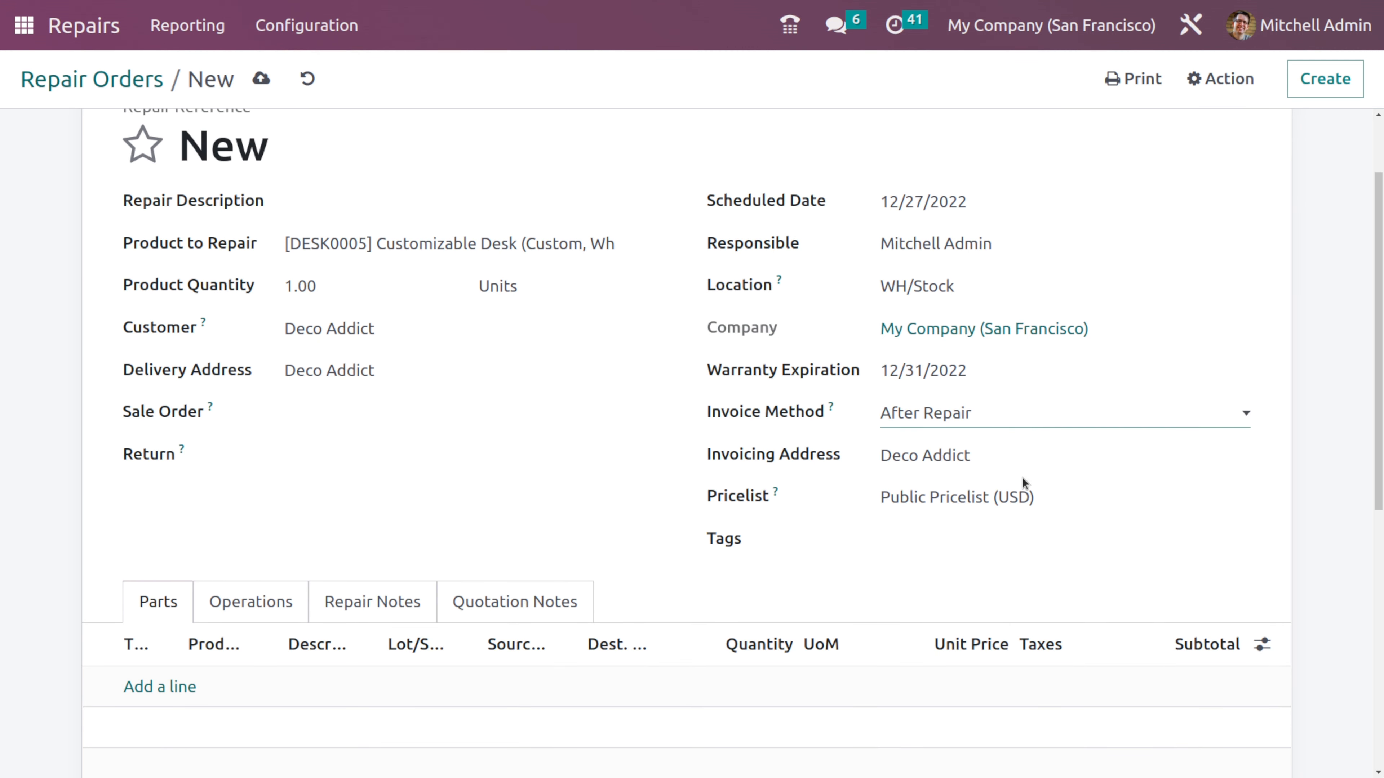
{"action": "left_click", "coordinate": [961, 429]}
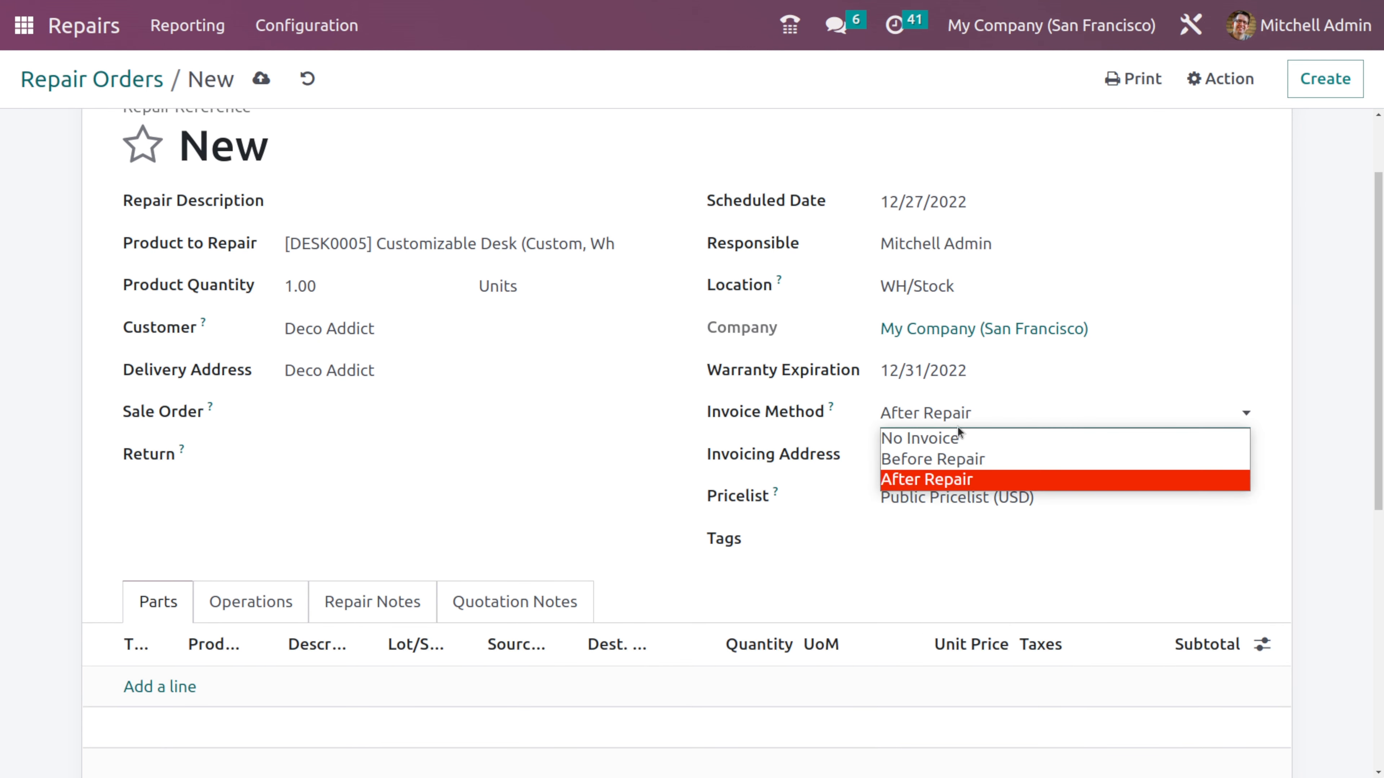
{"action": "left_click", "coordinate": [957, 432]}
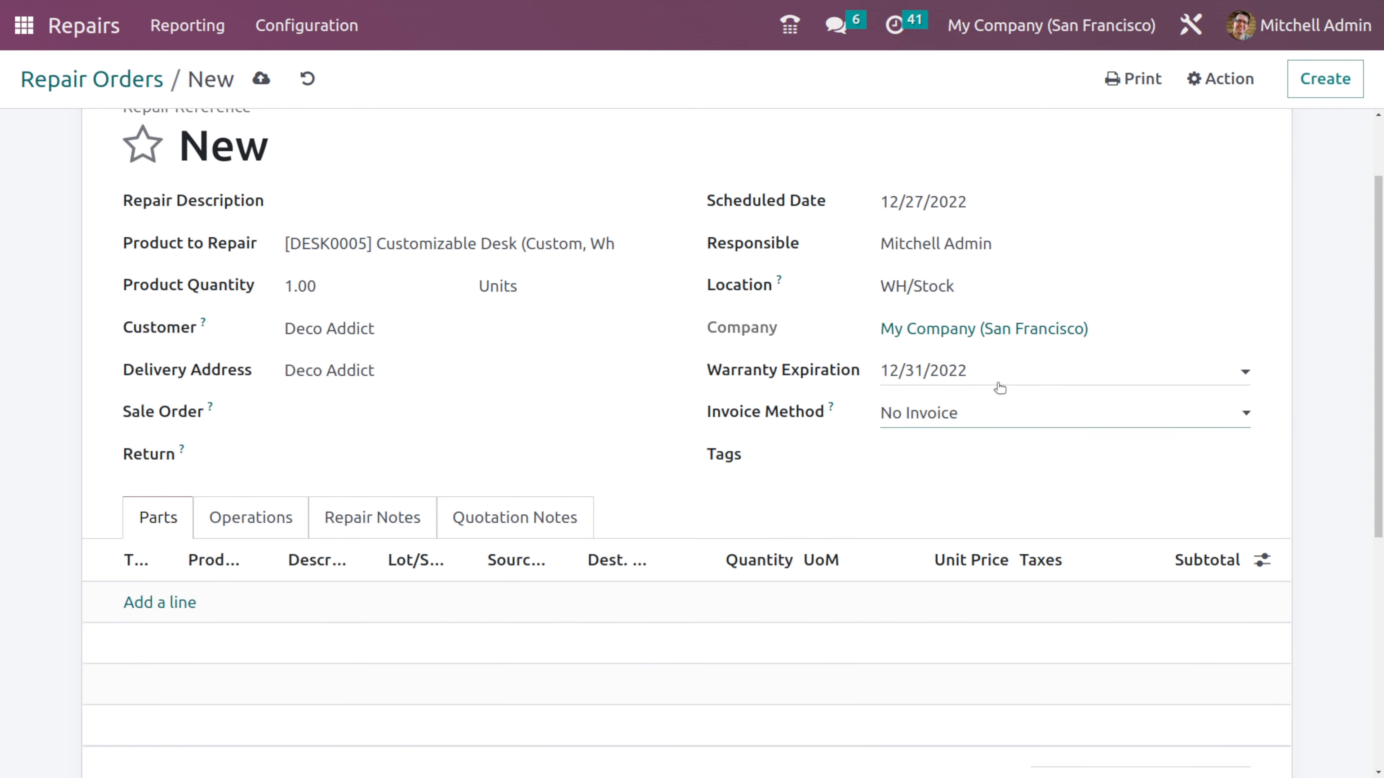
- Open the repair order's Tags field to check the available tags
{"action": "scroll", "coordinate": [811, 490], "scroll_direction": "down", "scroll_amount": 2}
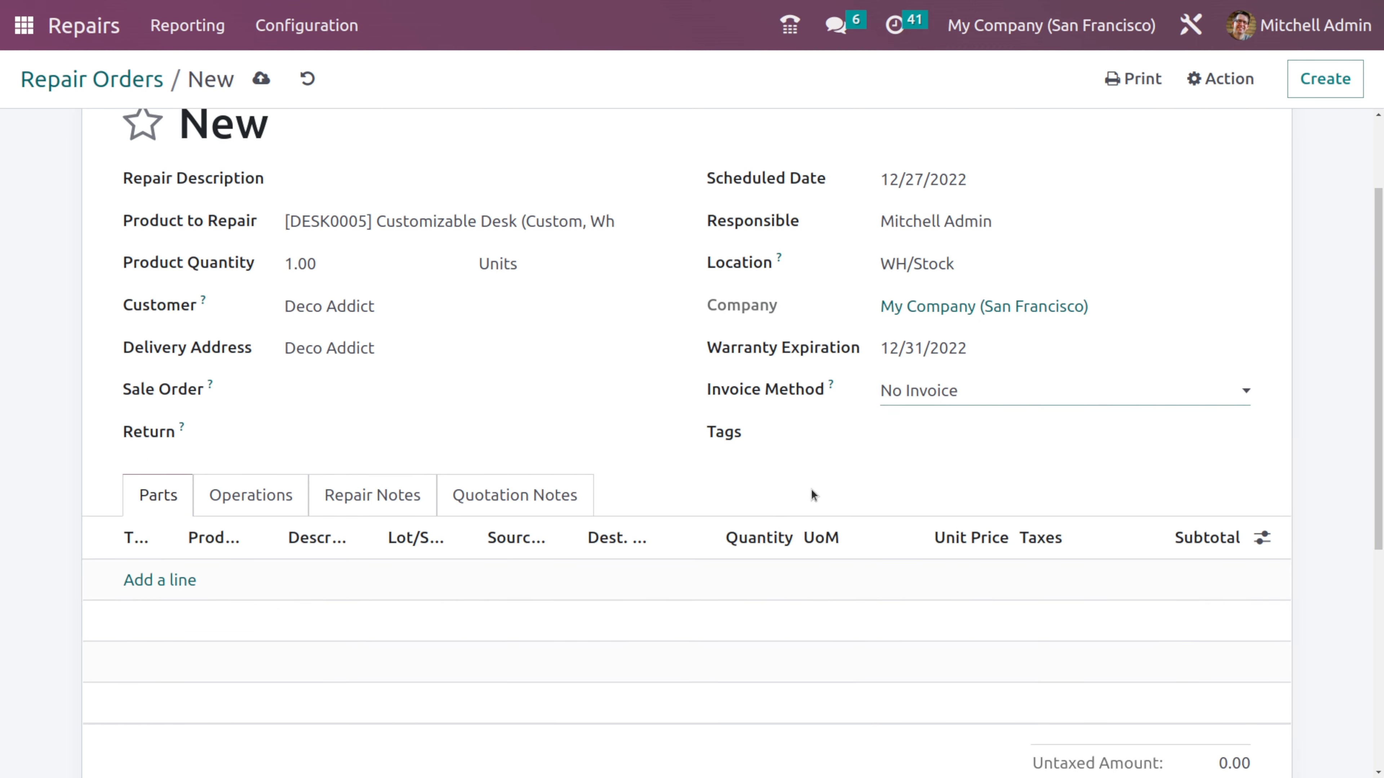
{"action": "left_click", "coordinate": [922, 347]}
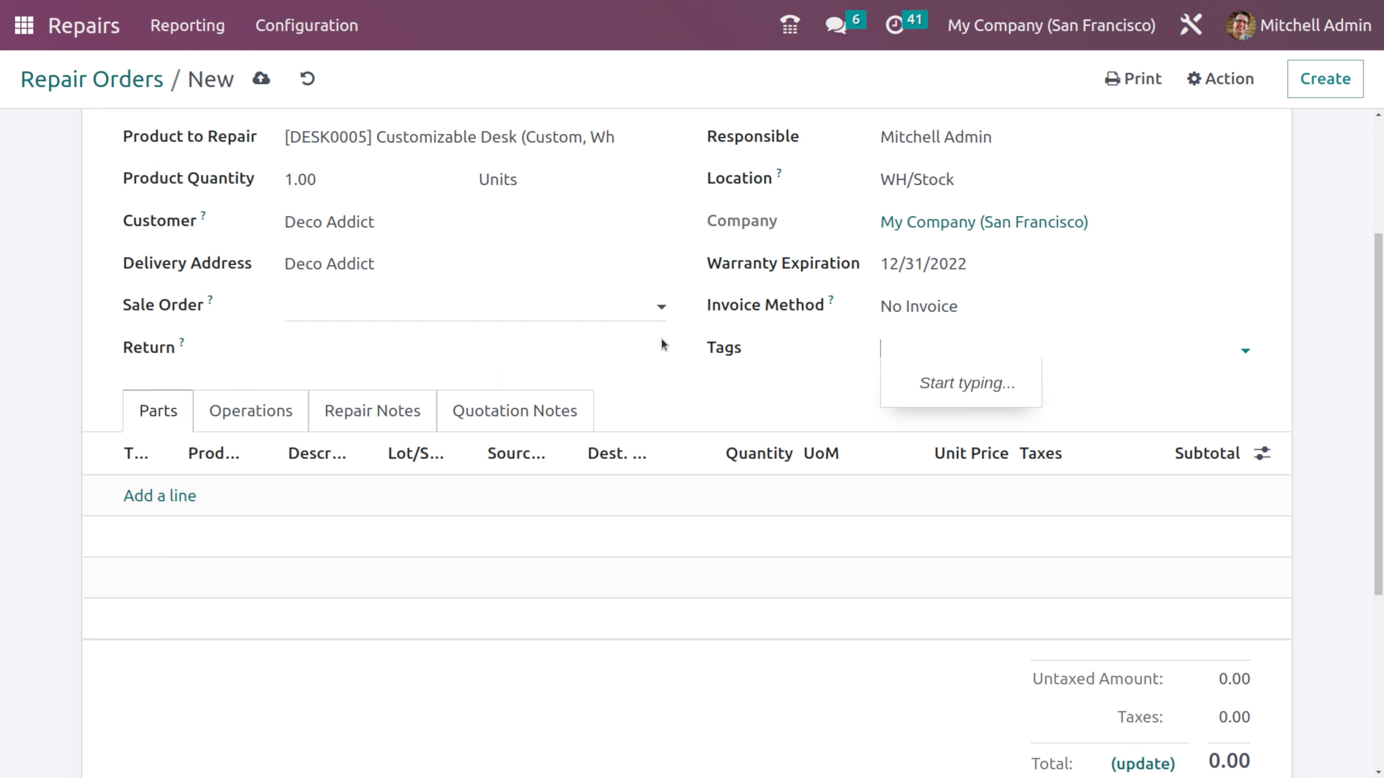
- Leave the Tags field empty and save the new repair order
{"action": "left_click", "coordinate": [779, 385]}
{"action": "scroll", "coordinate": [698, 654], "scroll_direction": "up", "scroll_amount": 4}
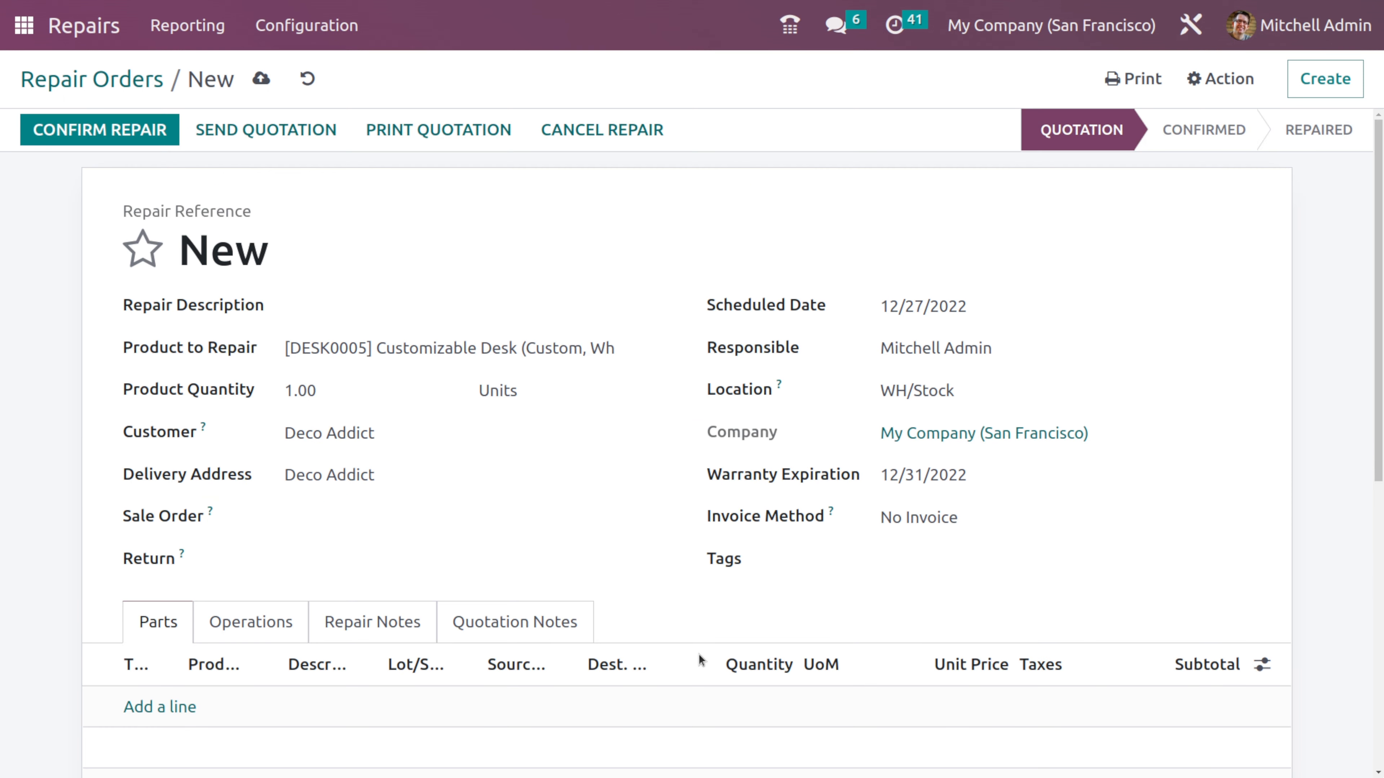
{"action": "left_click", "coordinate": [261, 79]}
- Create a new repair order tag named "urgent repair" in the Repair Orders Tags configuration
{"action": "left_click", "coordinate": [306, 26]}
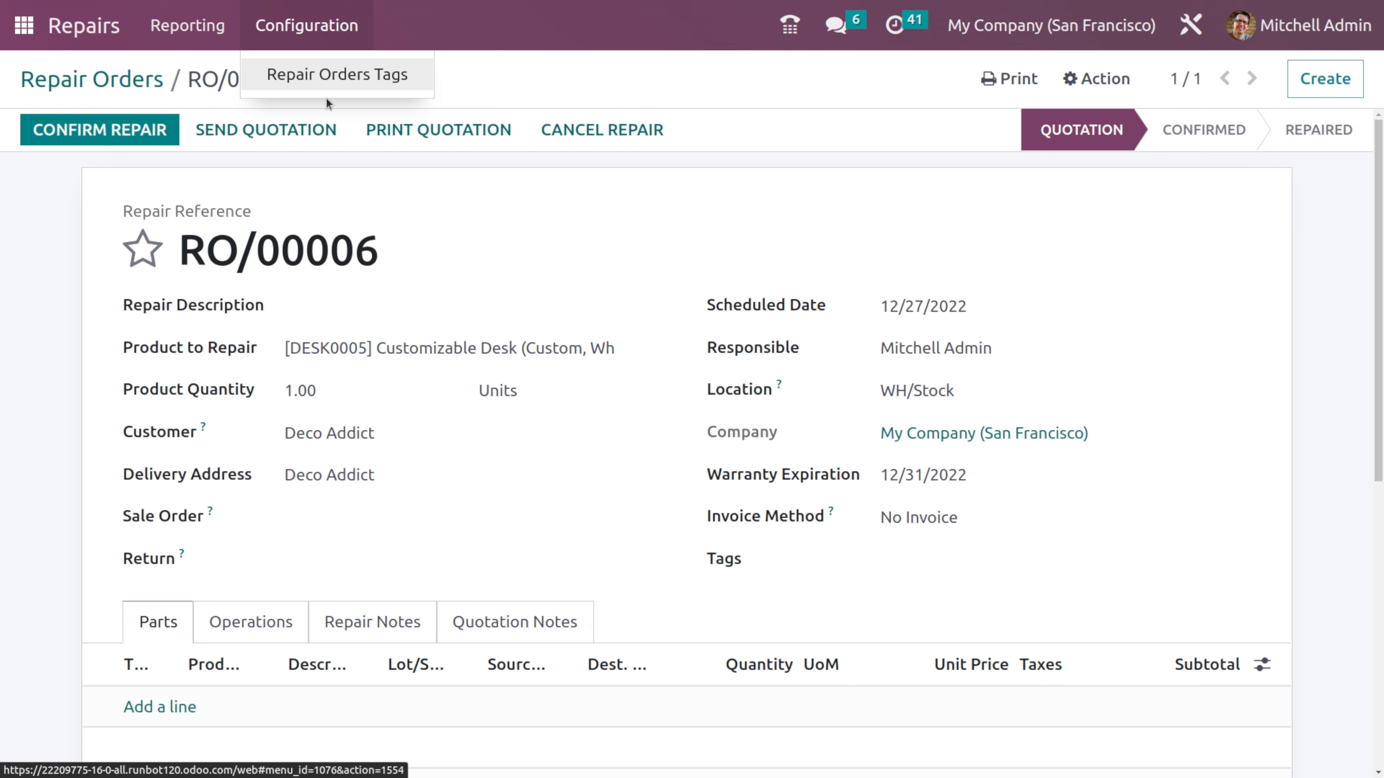
{"action": "left_click", "coordinate": [423, 66]}
{"action": "left_click", "coordinate": [83, 135]}
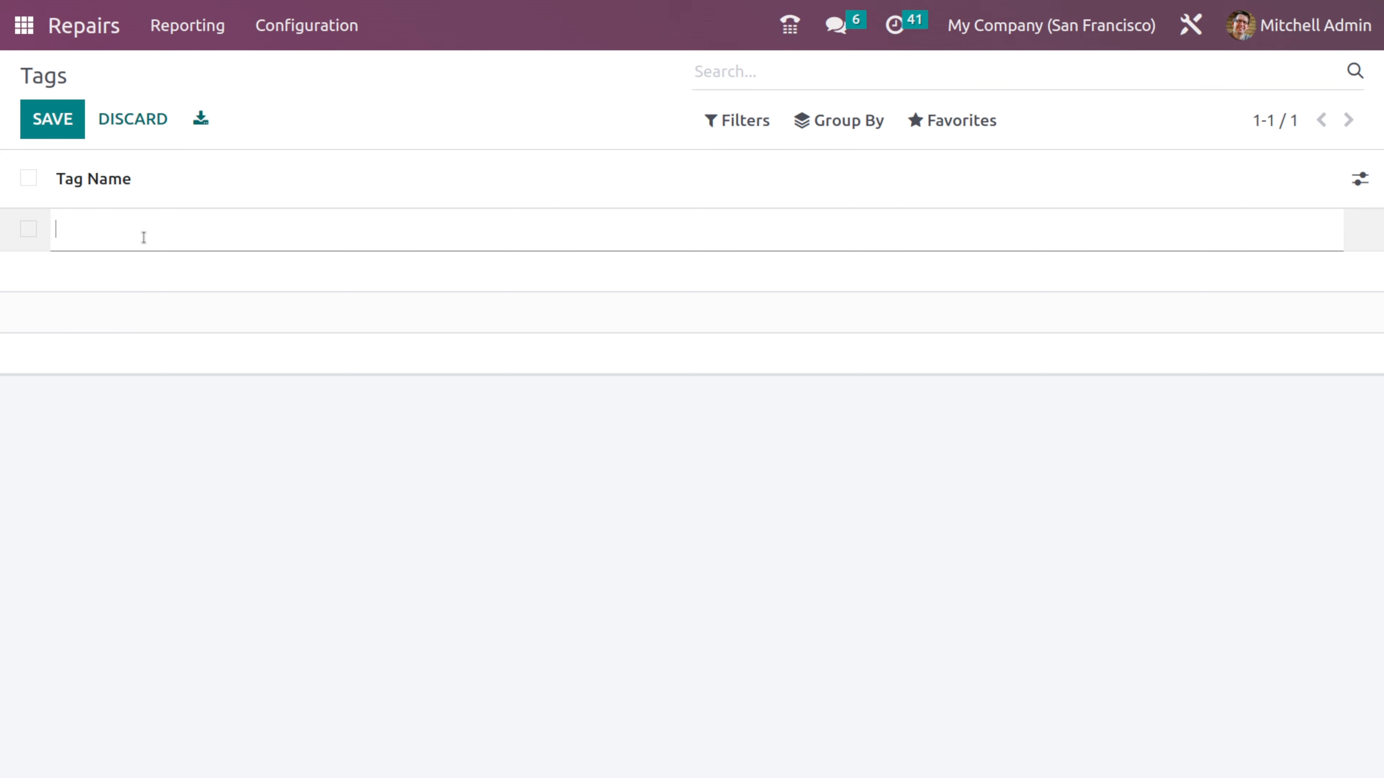
{"action": "type", "text": "urgent repair"}
{"action": "left_click", "coordinate": [285, 468]}
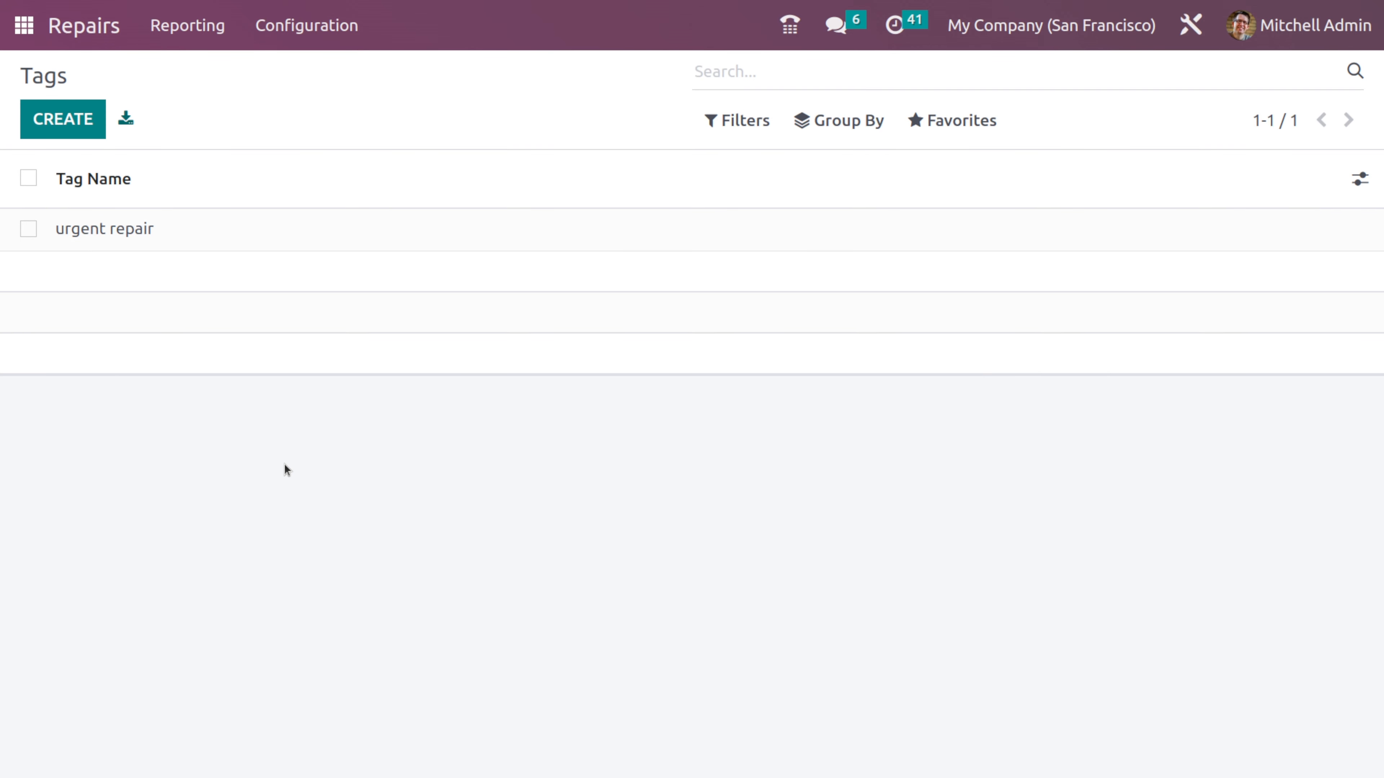
- View the reporting chart for repair orders
{"action": "left_click", "coordinate": [200, 21]}
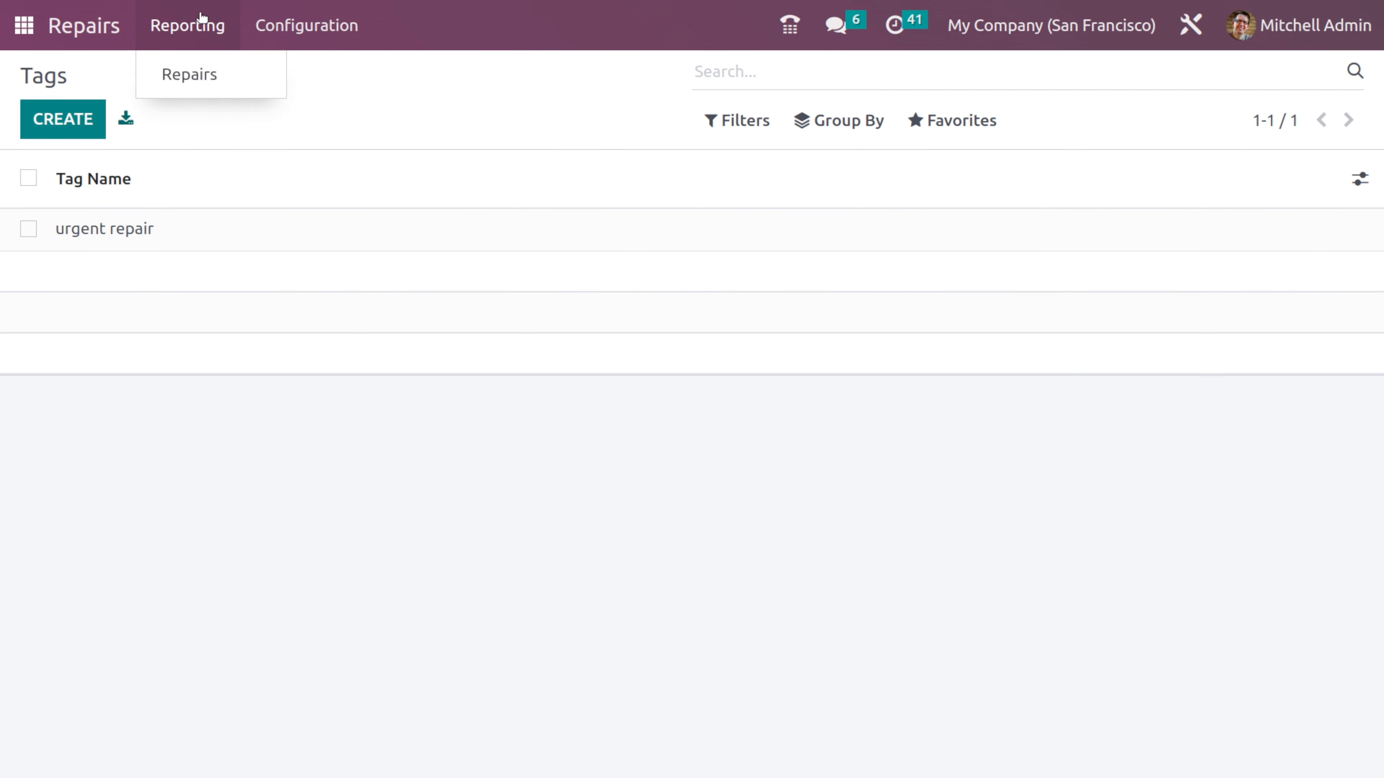
{"action": "left_click", "coordinate": [164, 76]}
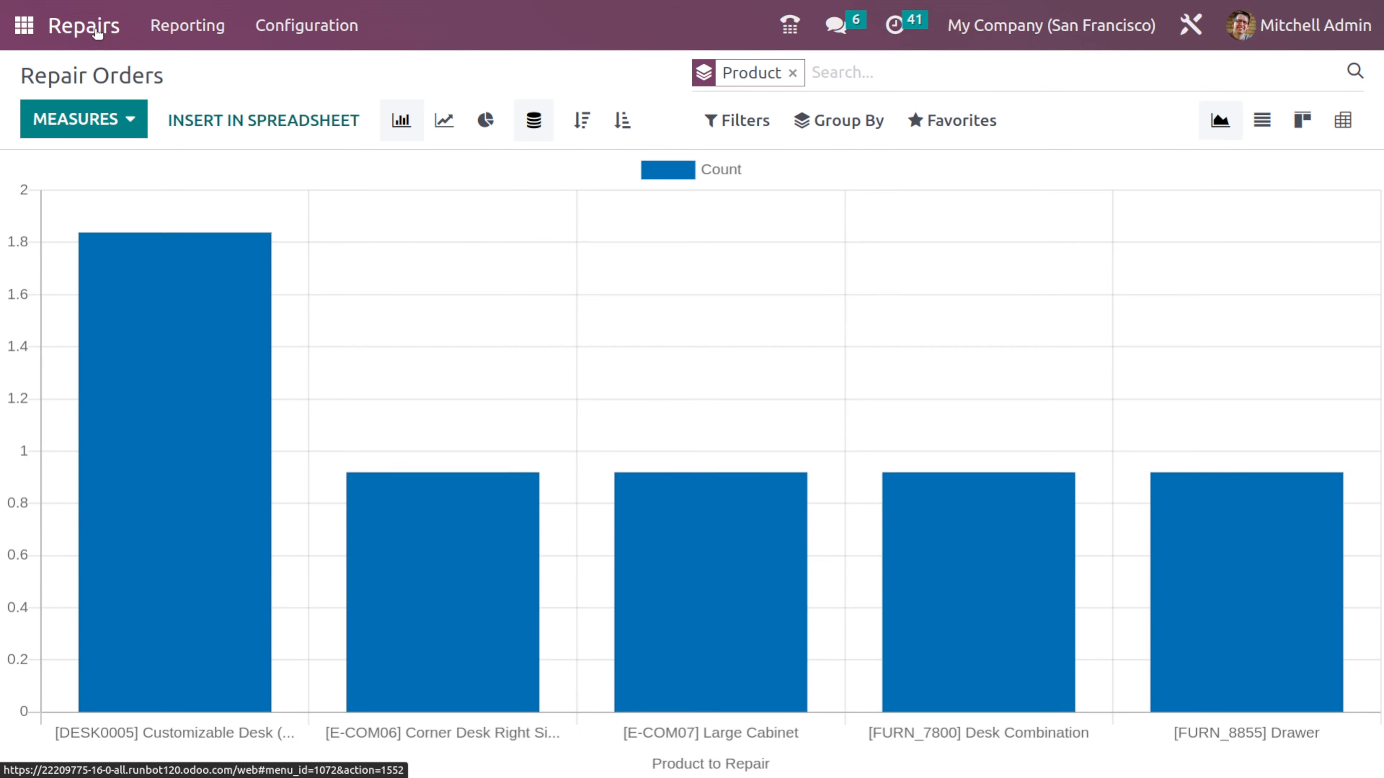
- Reopen the Deco Addict repair order from the repair orders list and assign it the "urgent repair" tag
{"action": "left_click", "coordinate": [97, 28]}
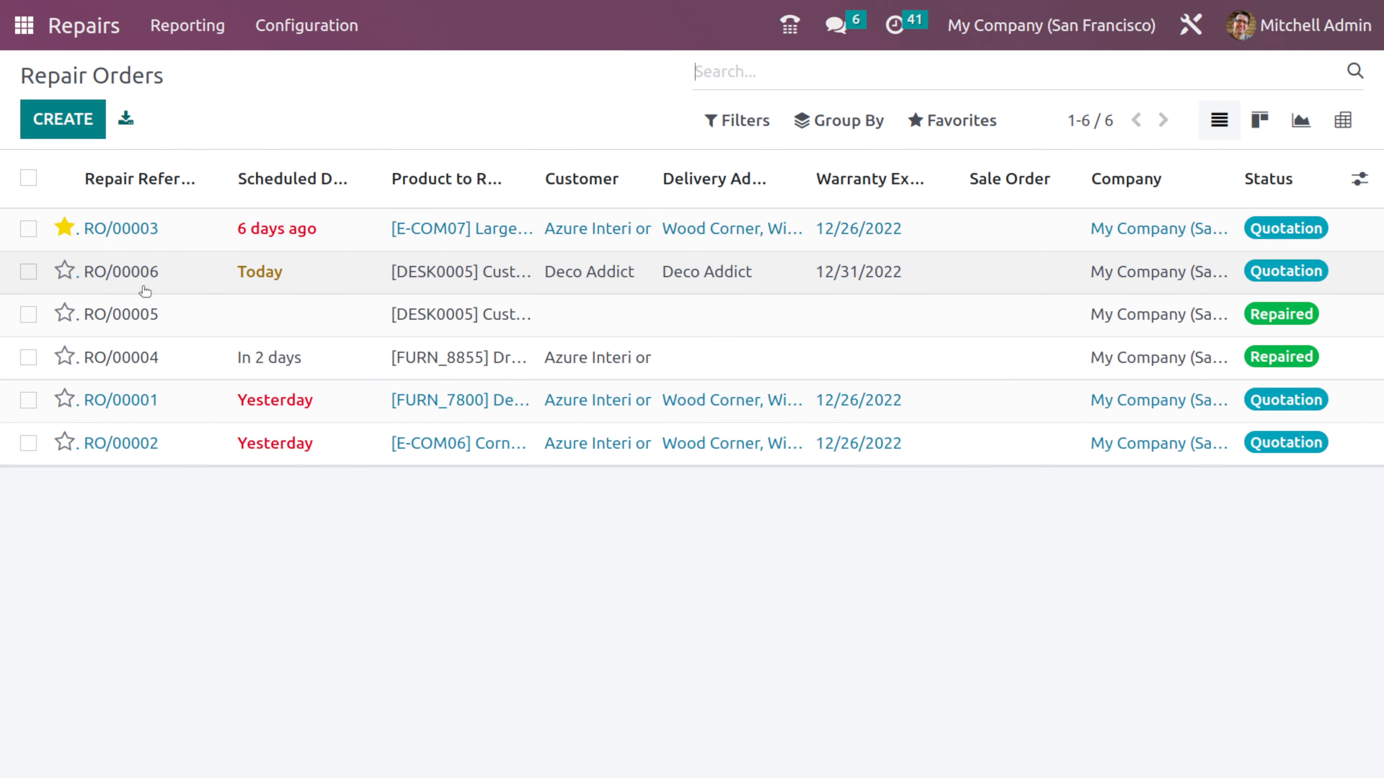
{"action": "left_click", "coordinate": [145, 289]}
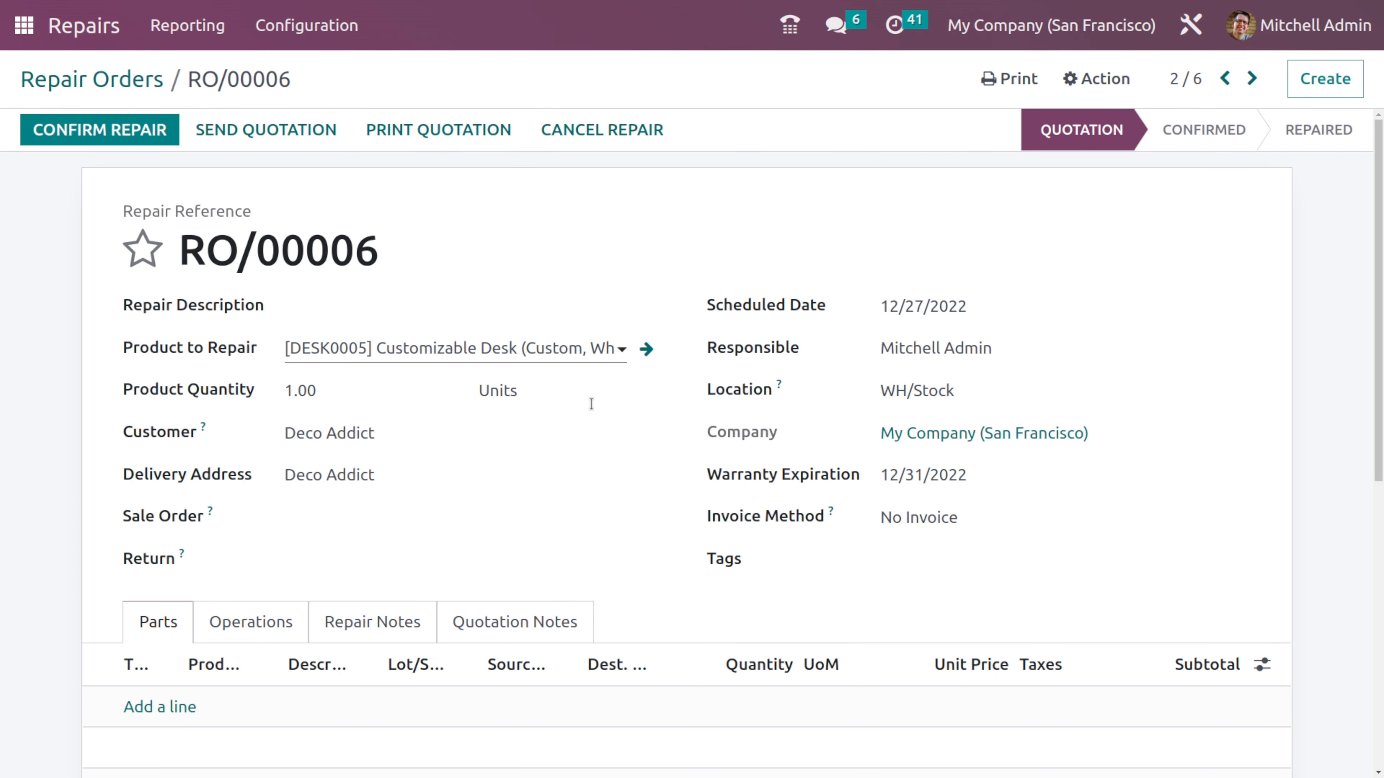
{"action": "left_click", "coordinate": [873, 564]}
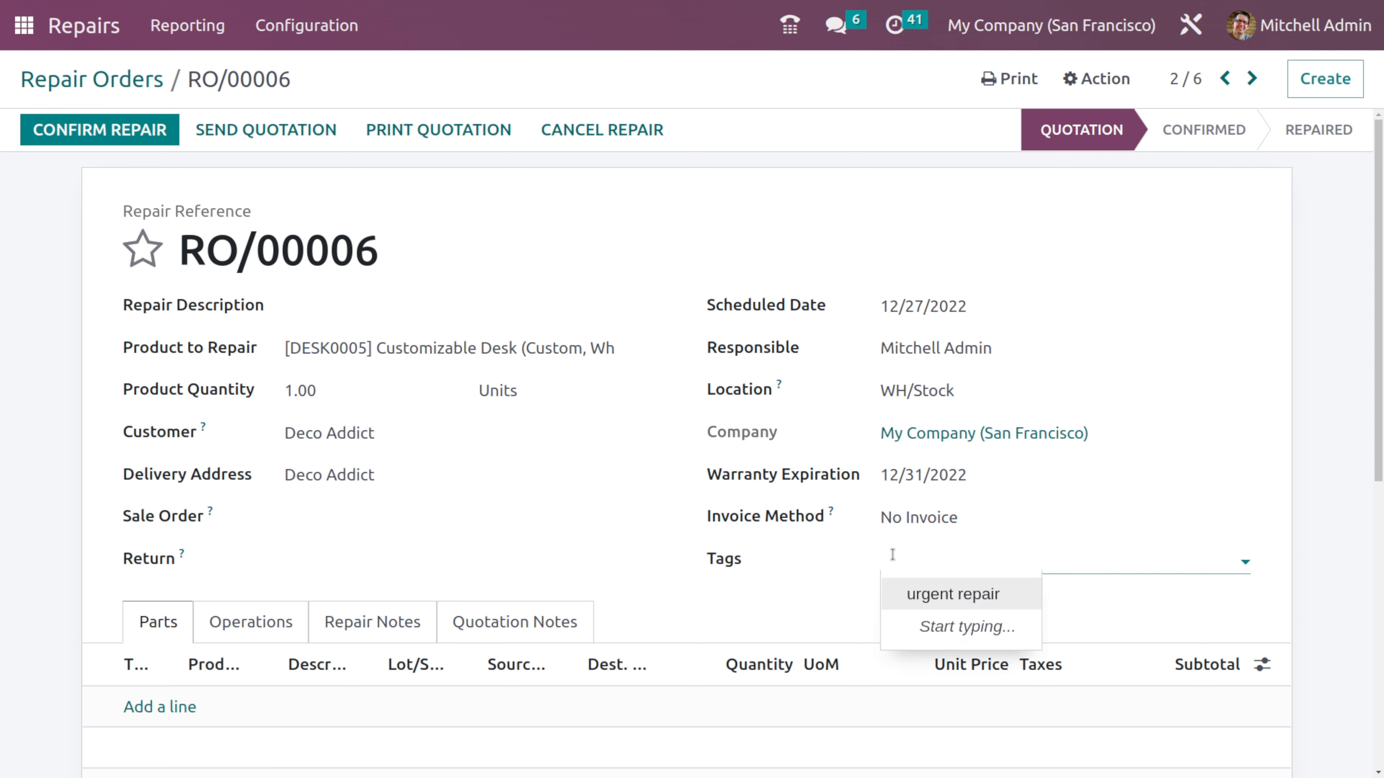
{"action": "left_click", "coordinate": [957, 595]}
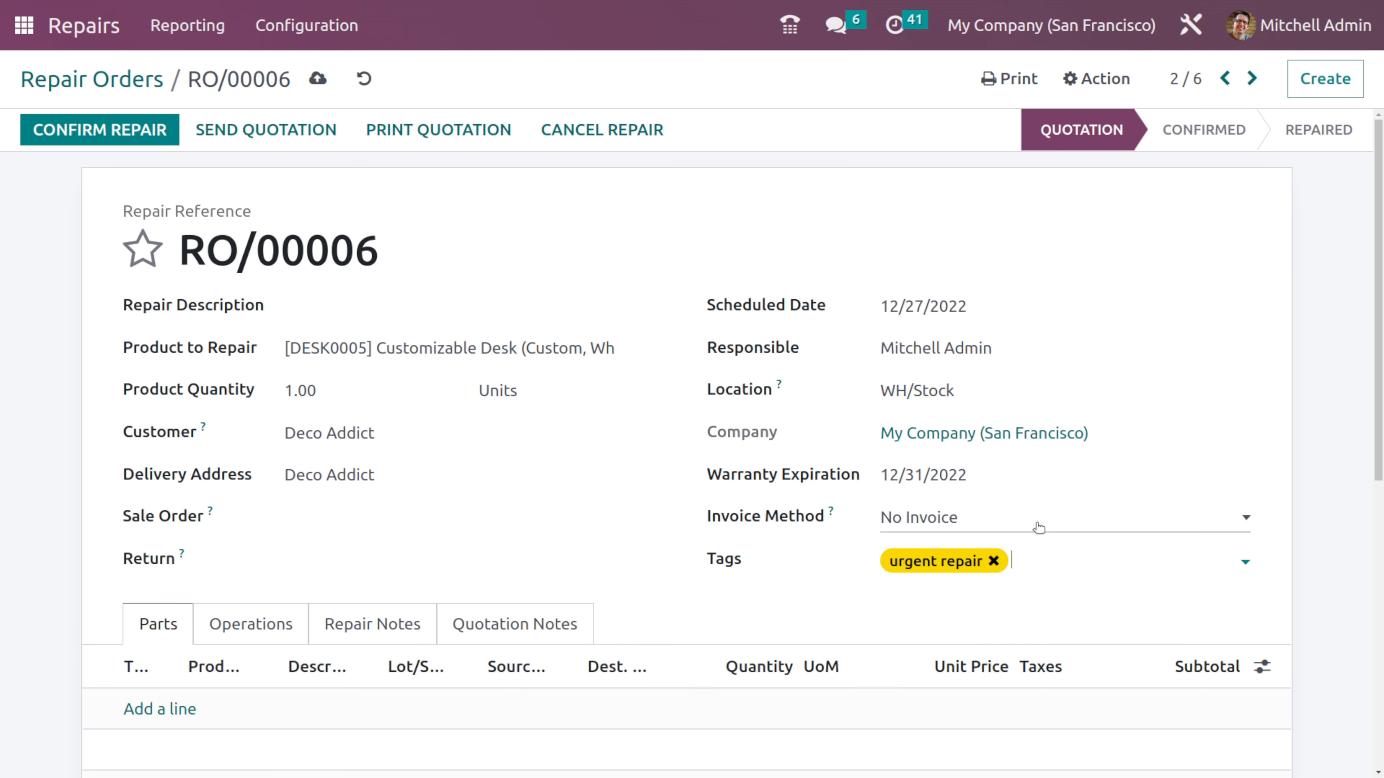
- Add a part line of type Add for [CONS_25630] Screw with a quantity of 5 to the repair order
{"action": "scroll", "coordinate": [926, 555], "scroll_direction": "down", "scroll_amount": 3}
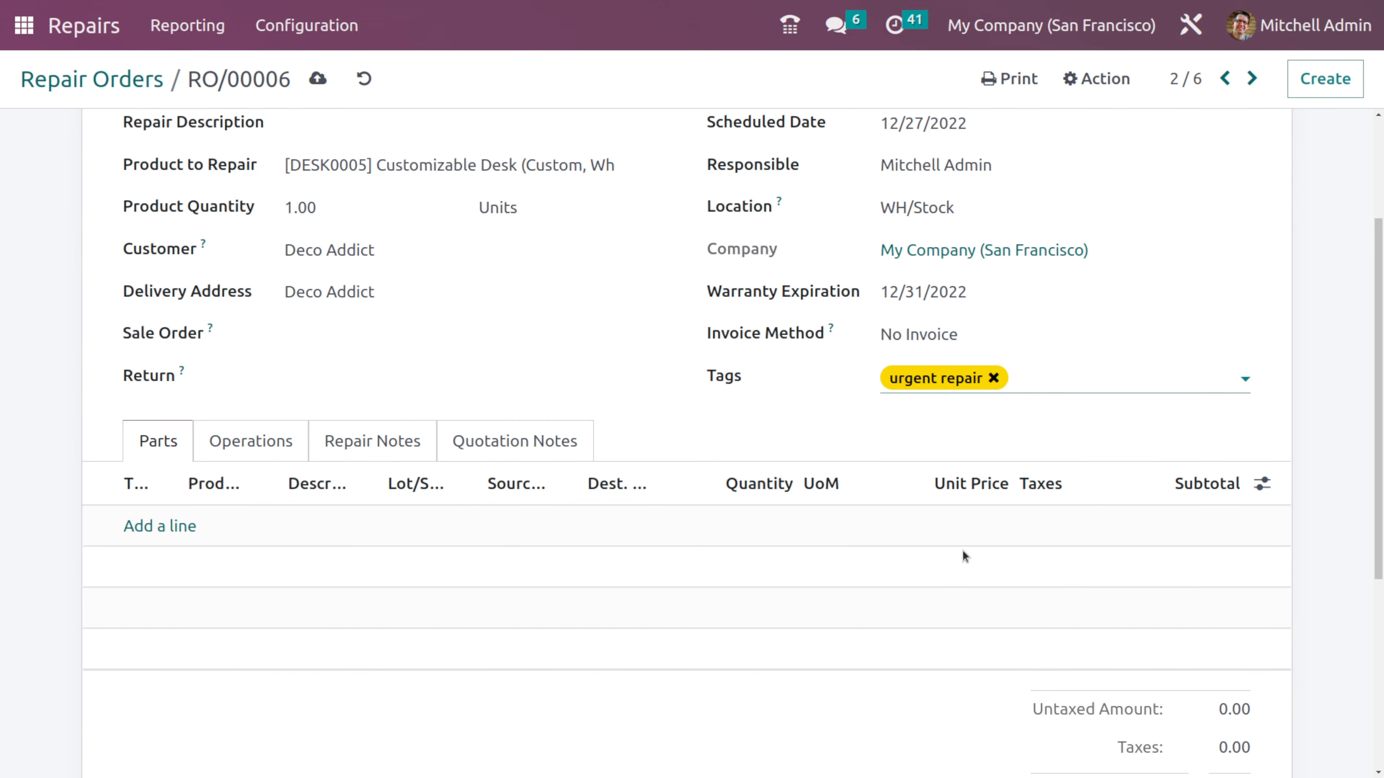
{"action": "left_click", "coordinate": [154, 526]}
{"action": "left_click", "coordinate": [155, 526]}
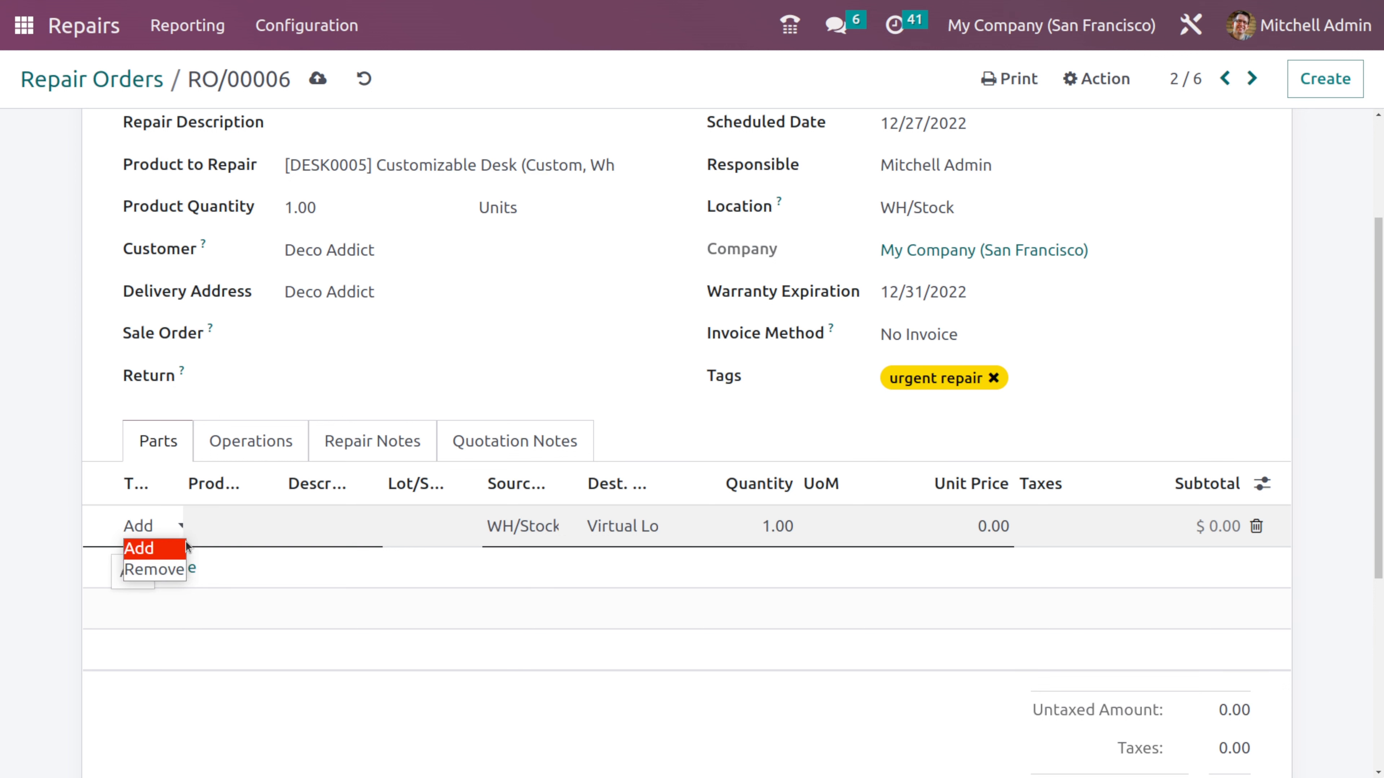
{"action": "left_click", "coordinate": [272, 523]}
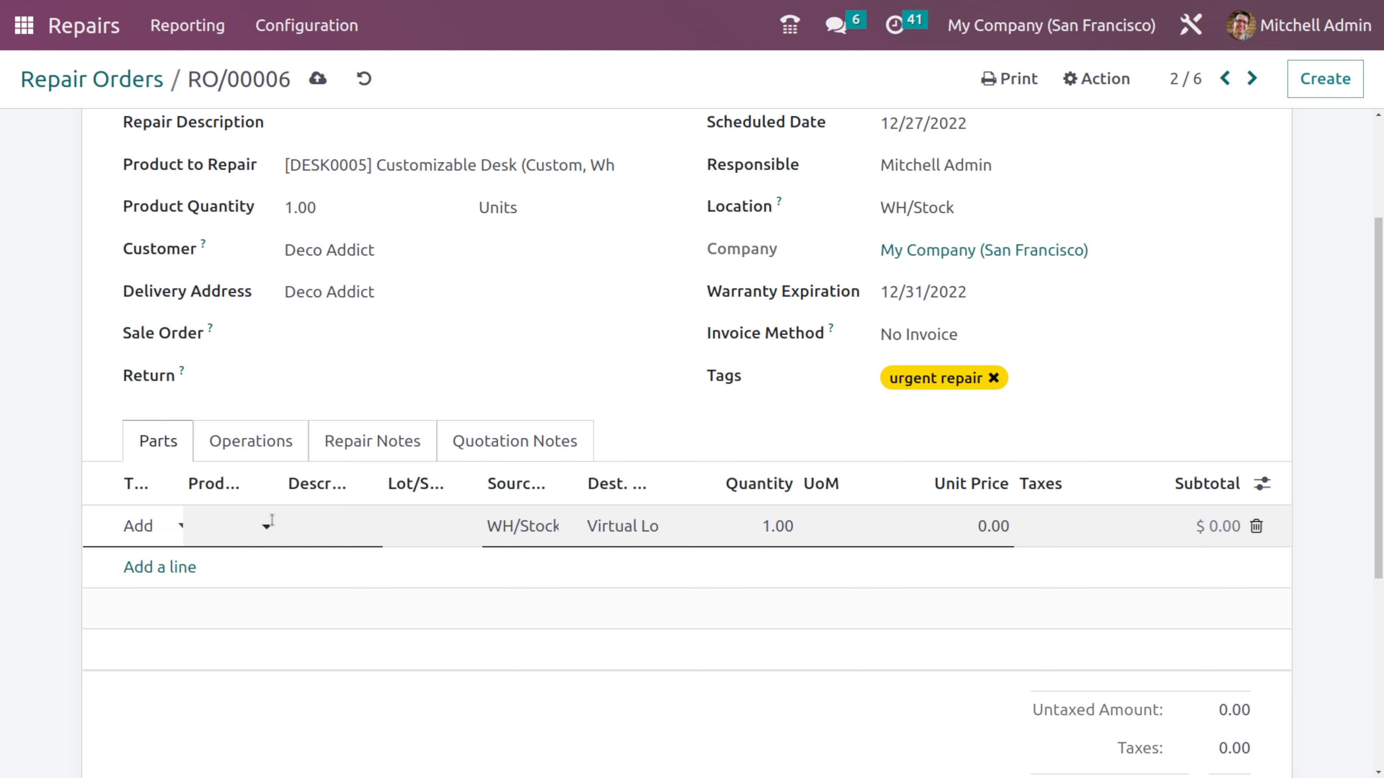
{"action": "left_click", "coordinate": [220, 524]}
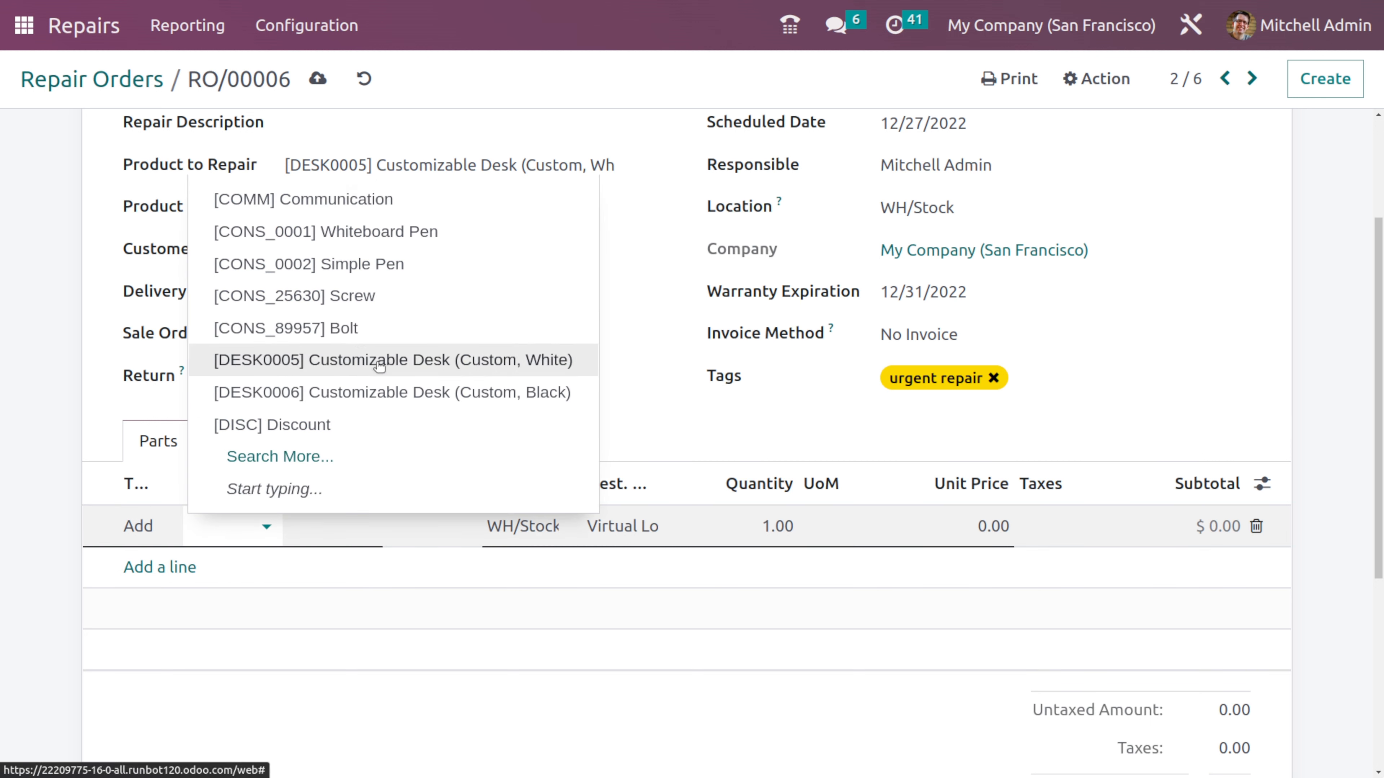
{"action": "left_click", "coordinate": [360, 299]}
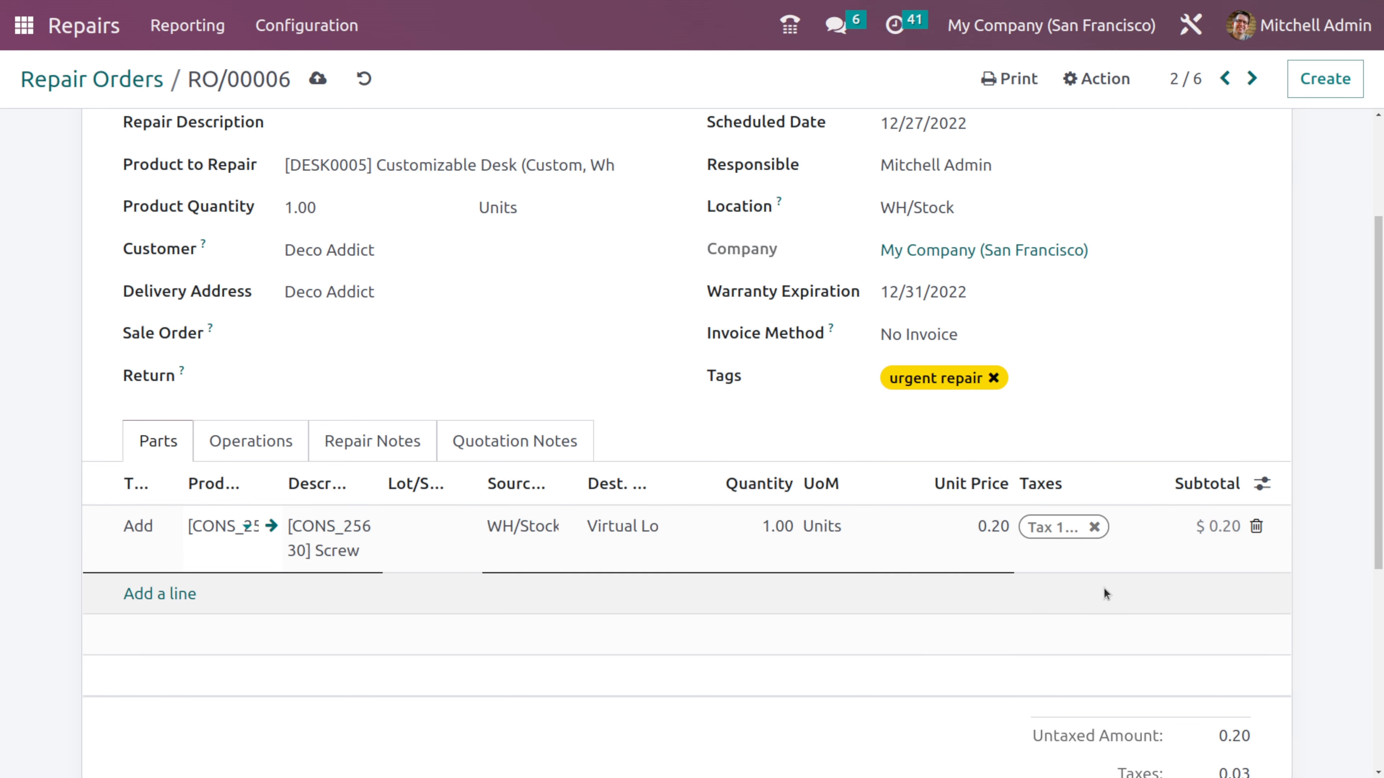
{"action": "left_click", "coordinate": [780, 525]}
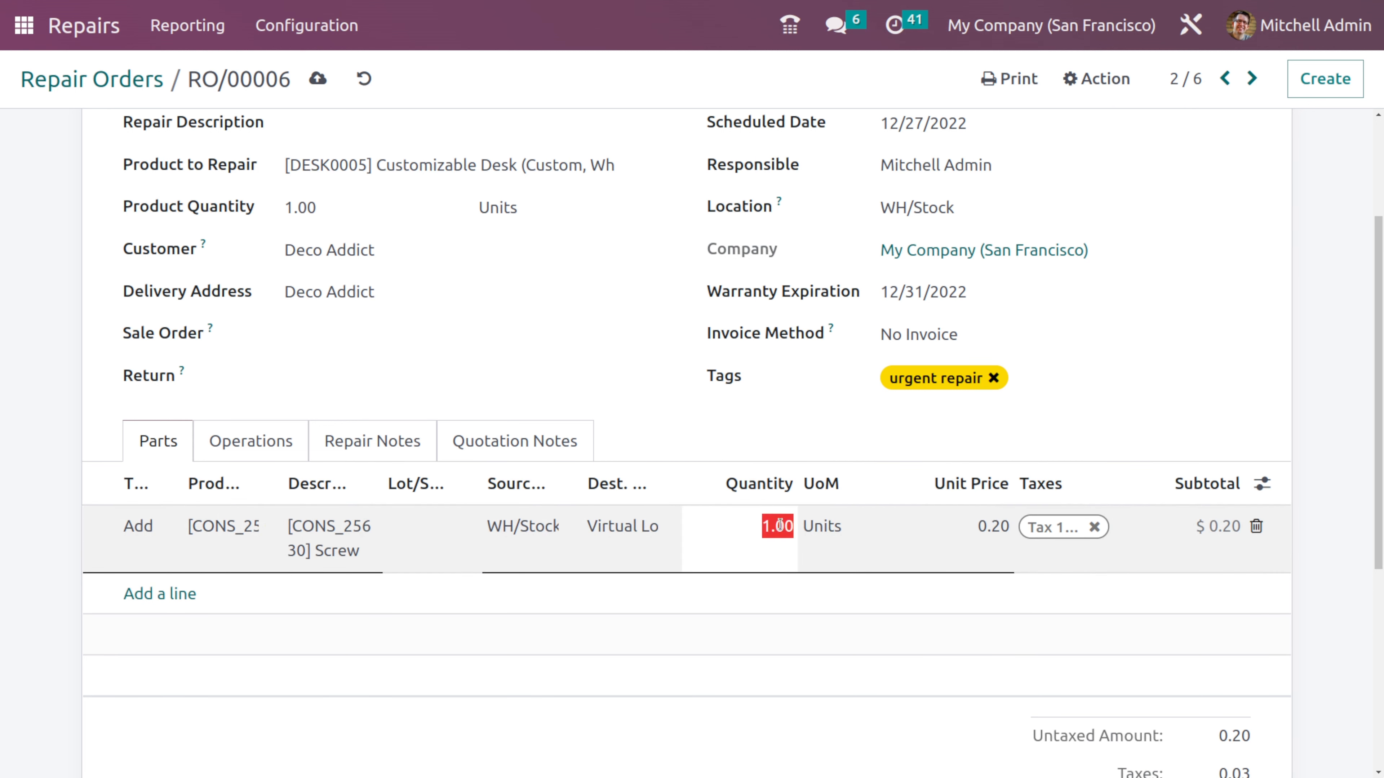
{"action": "type", "text": "5"}
{"action": "left_click", "coordinate": [760, 425]}
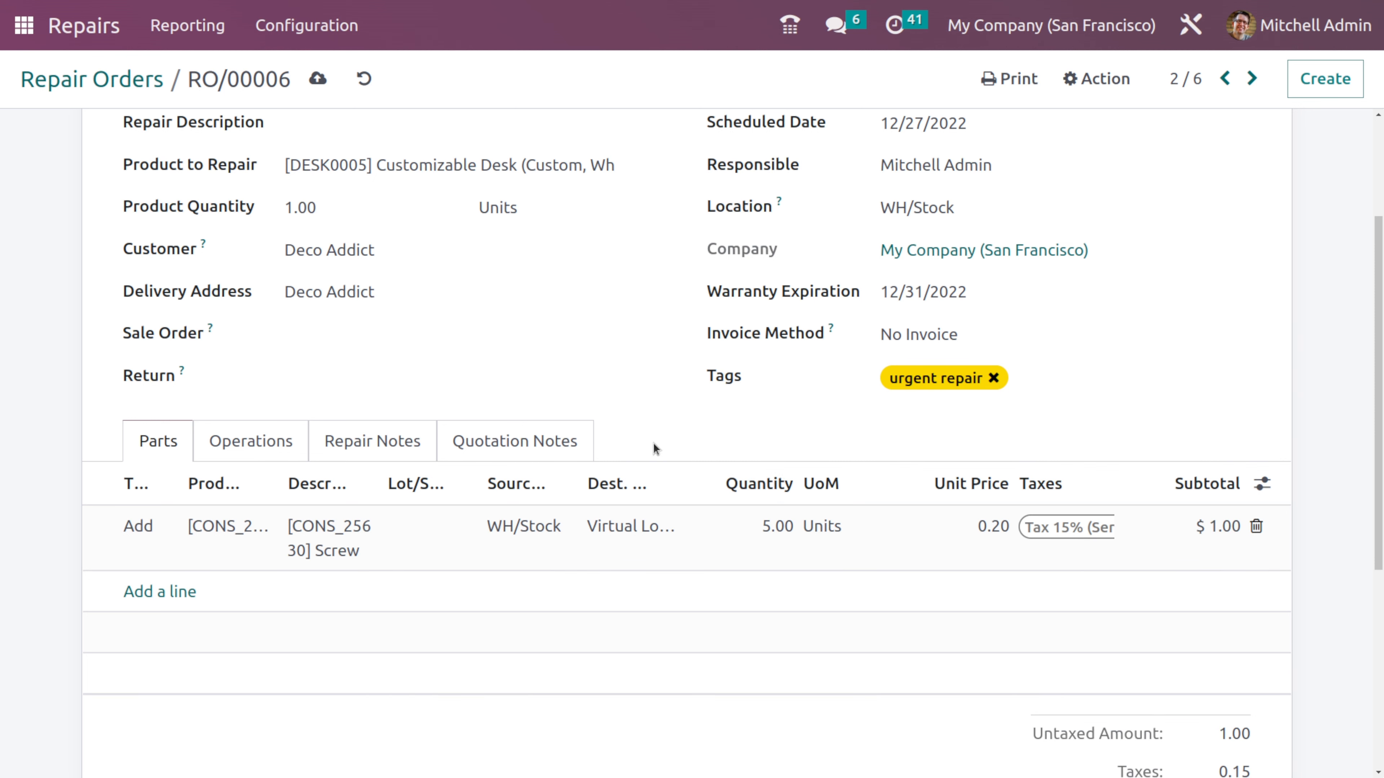
- Add the [SERV_125889] Warranty (1 year) service as an operation line on the repair order
{"action": "scroll", "coordinate": [653, 442], "scroll_direction": "up", "scroll_amount": 2}
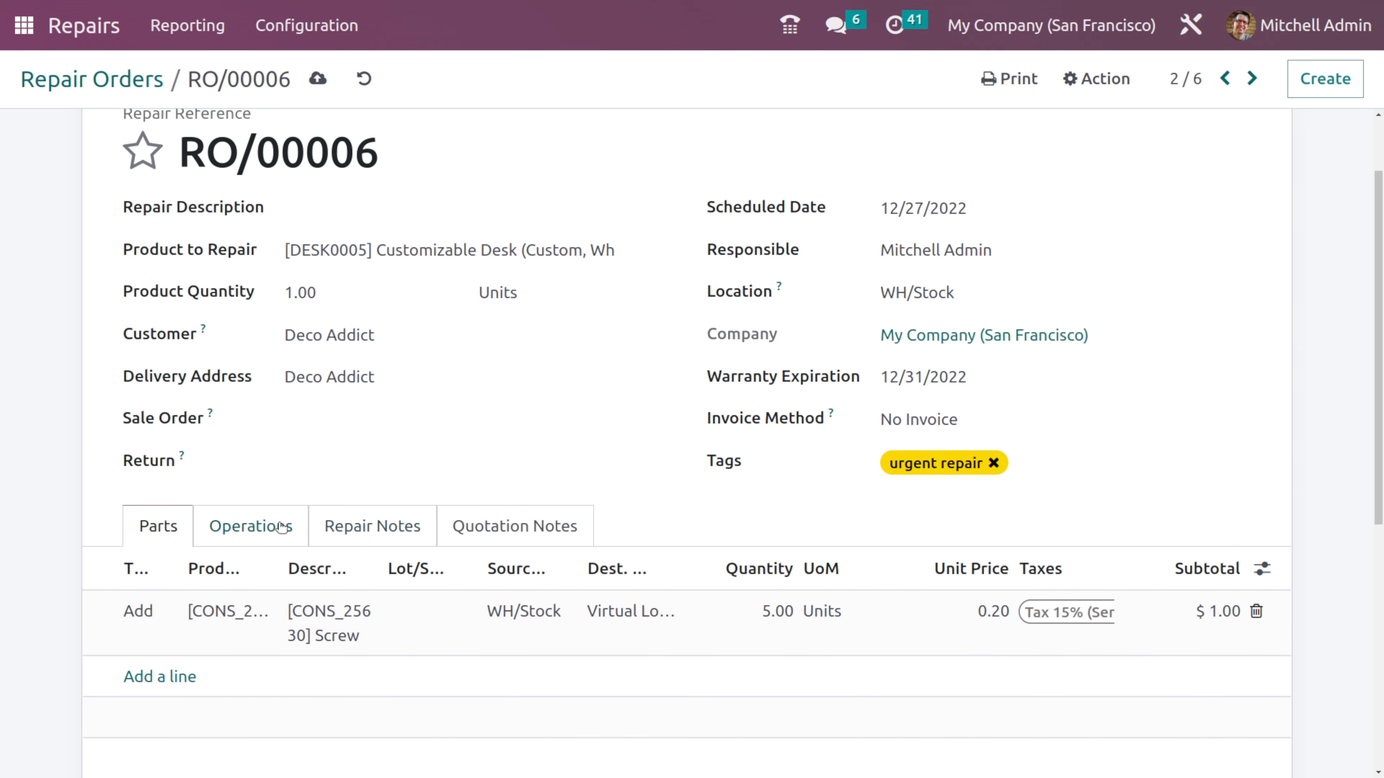
{"action": "left_click", "coordinate": [240, 526]}
{"action": "scroll", "coordinate": [164, 524], "scroll_direction": "down", "scroll_amount": 2}
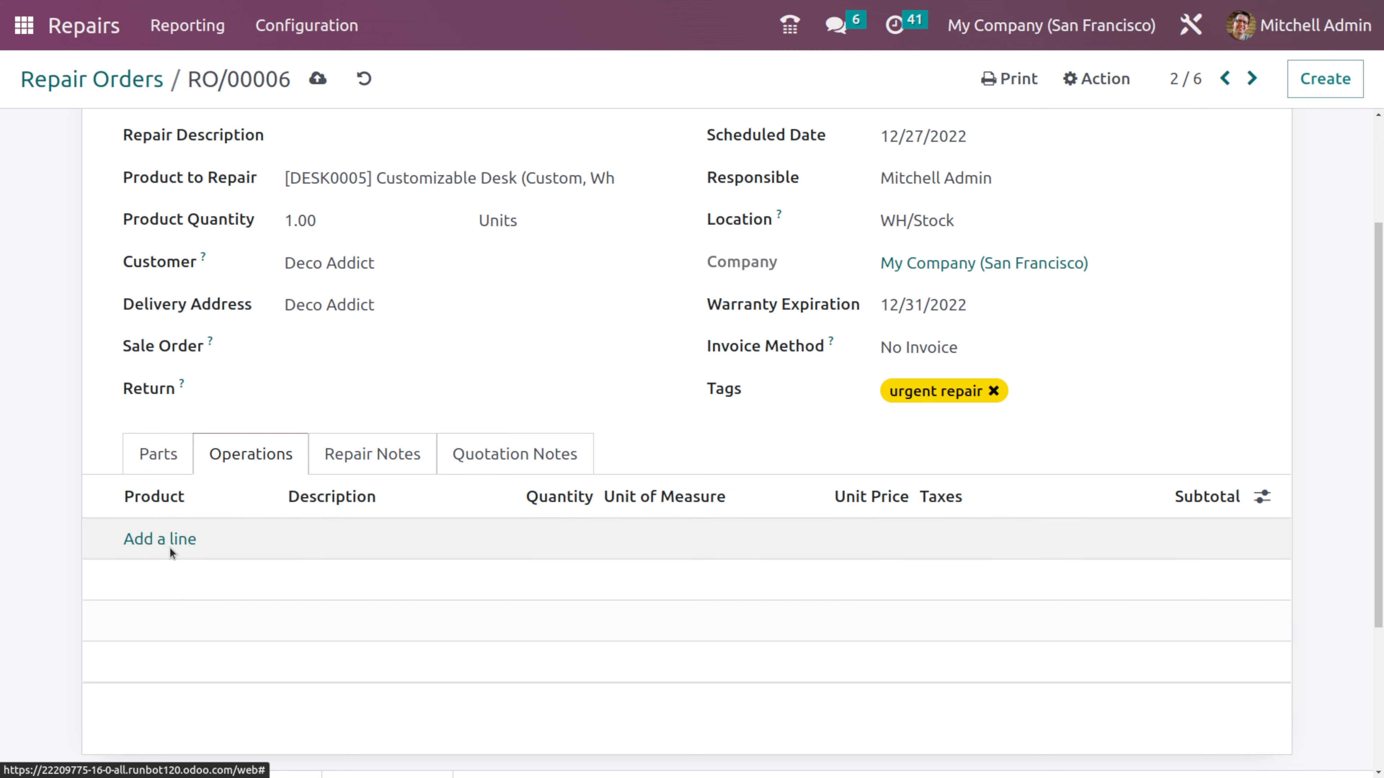
{"action": "left_click", "coordinate": [181, 539]}
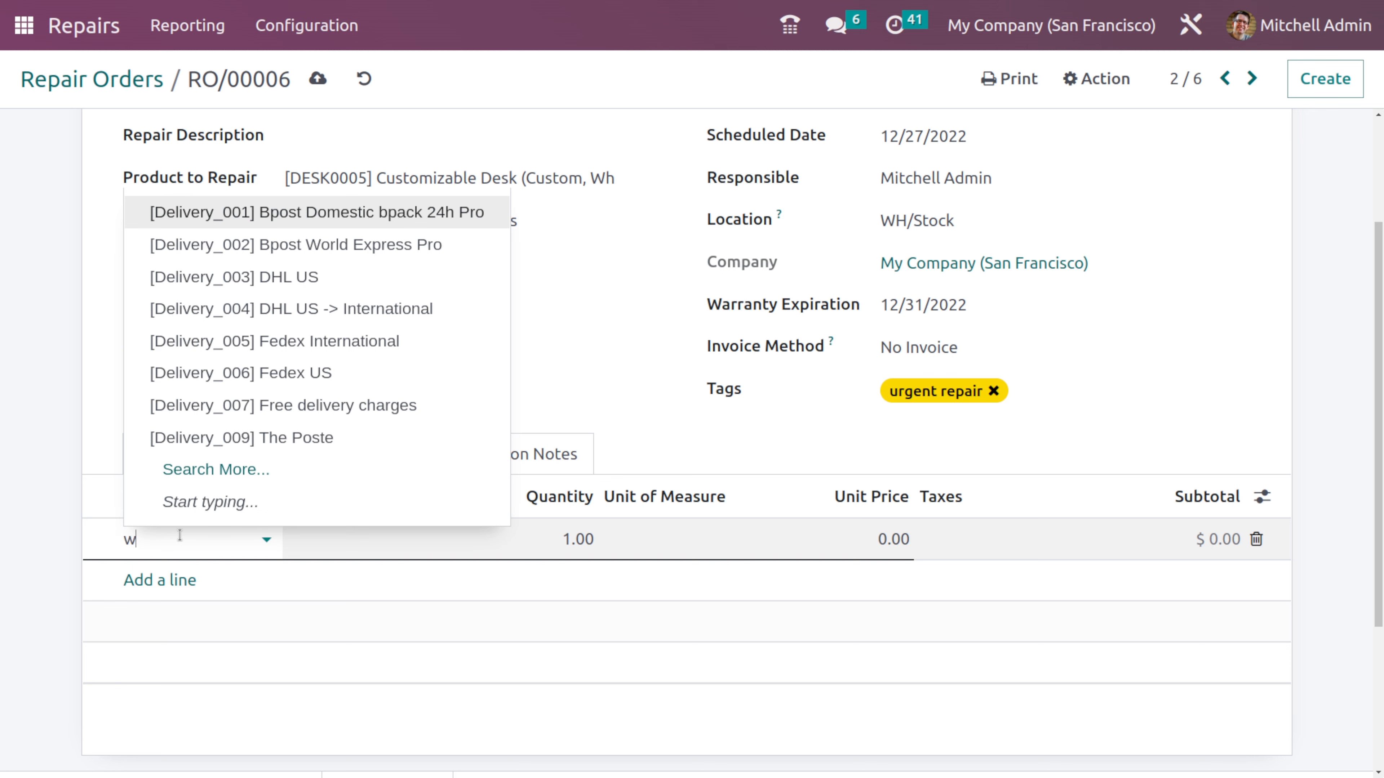
{"action": "type", "text": "w"}
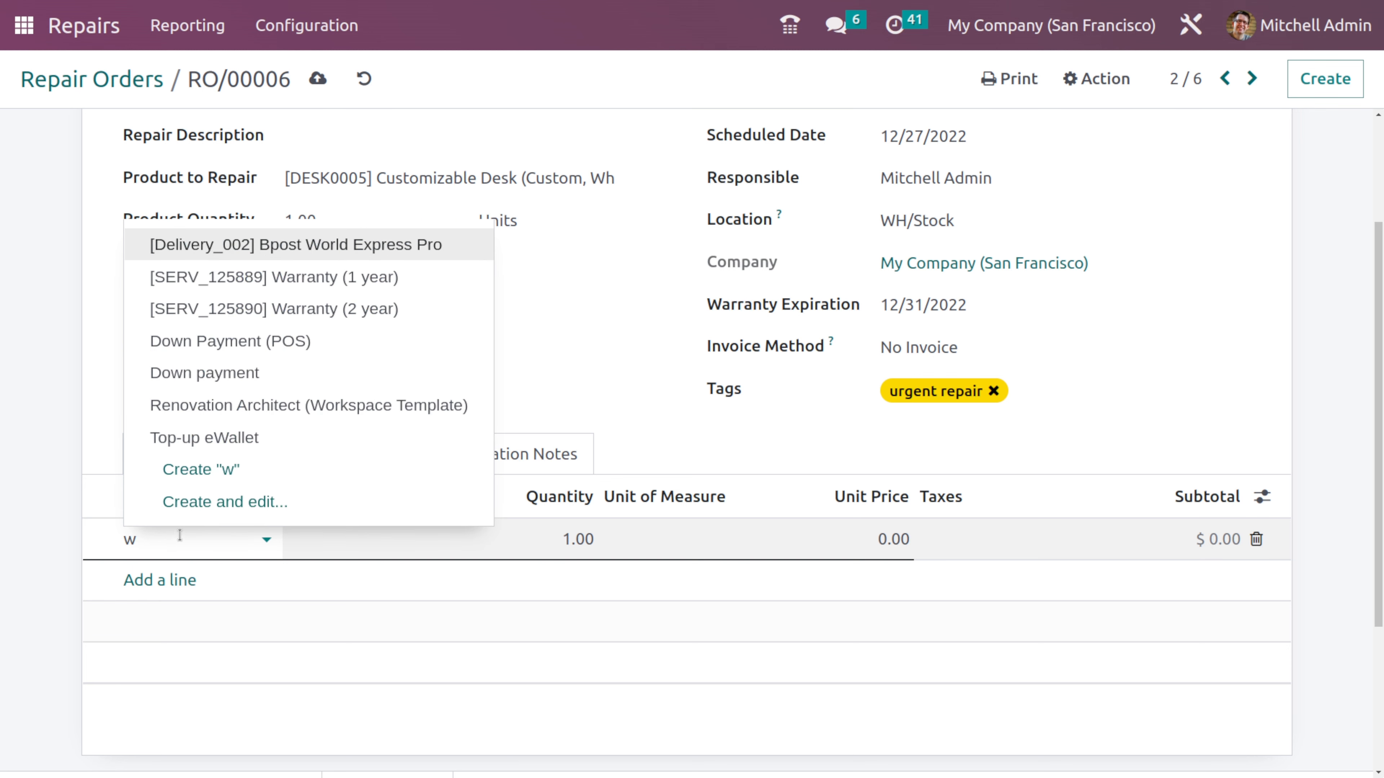
{"action": "left_click", "coordinate": [293, 278]}
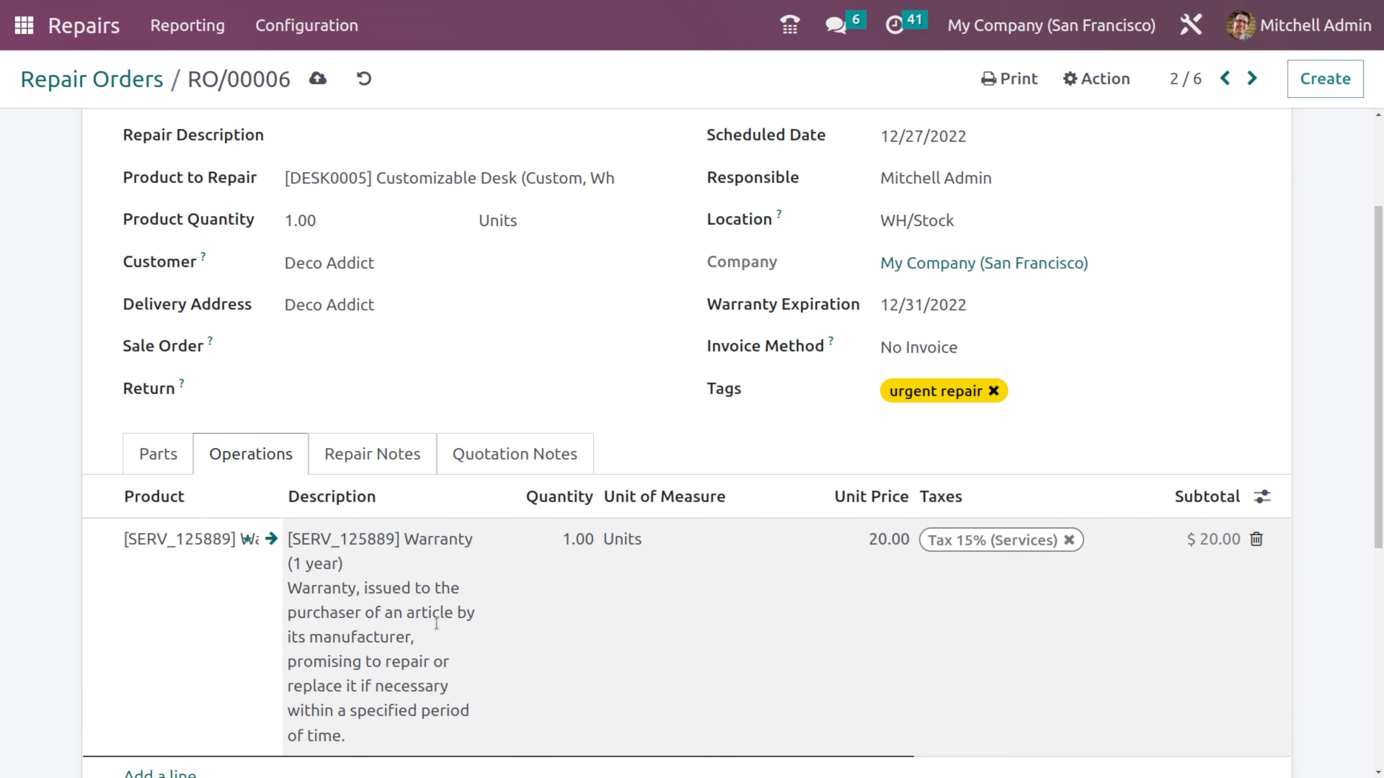
- Check the repair order's Repair Notes area for internal notes without entering any text
{"action": "scroll", "coordinate": [436, 623], "scroll_direction": "down", "scroll_amount": 2}
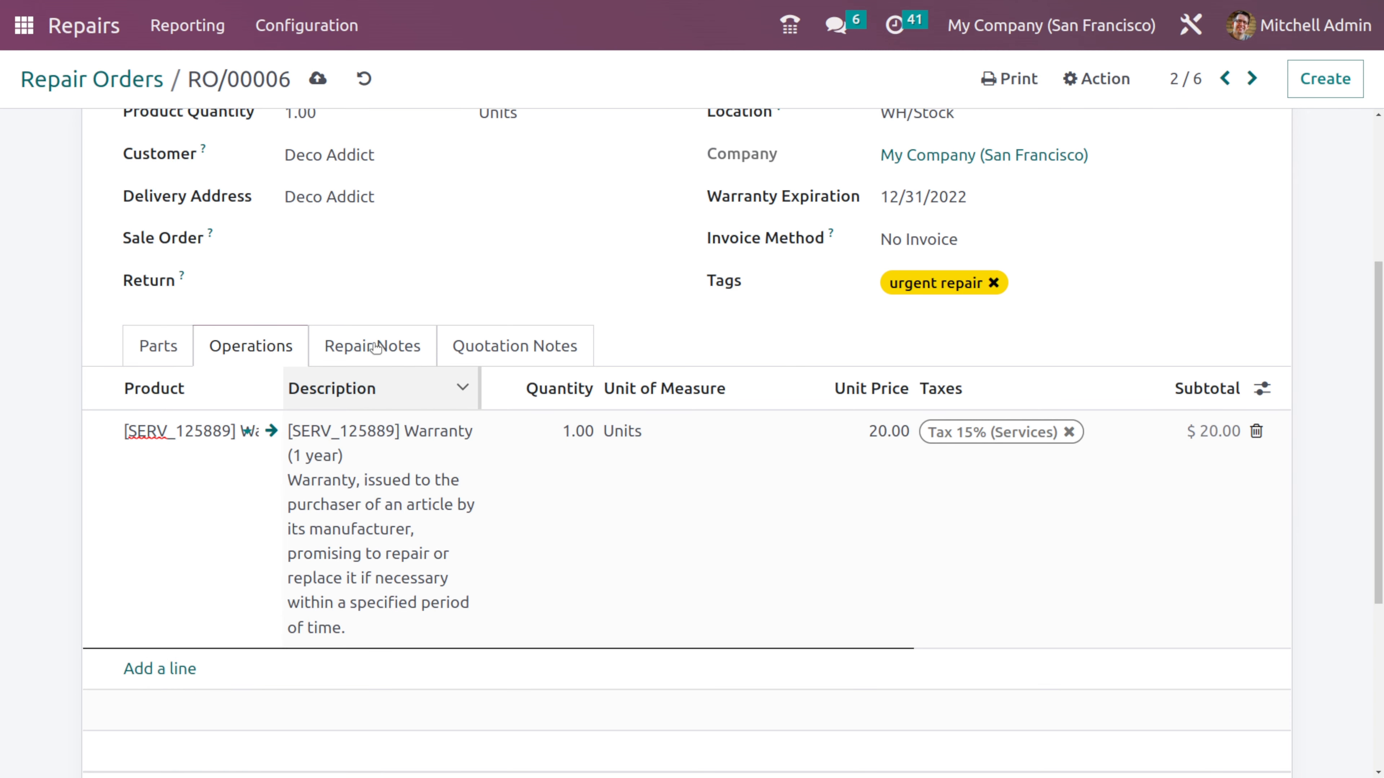
{"action": "left_click", "coordinate": [375, 349]}
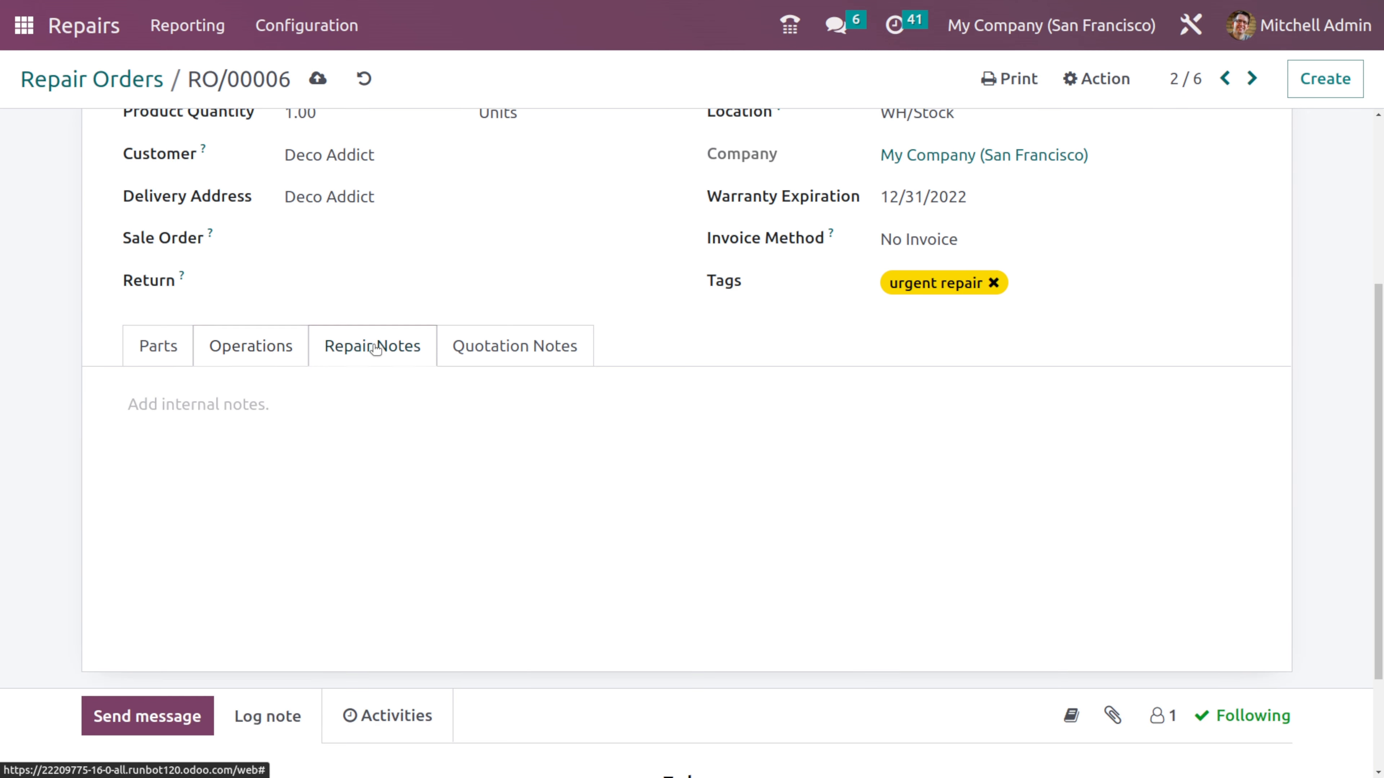
{"action": "left_click", "coordinate": [291, 419]}
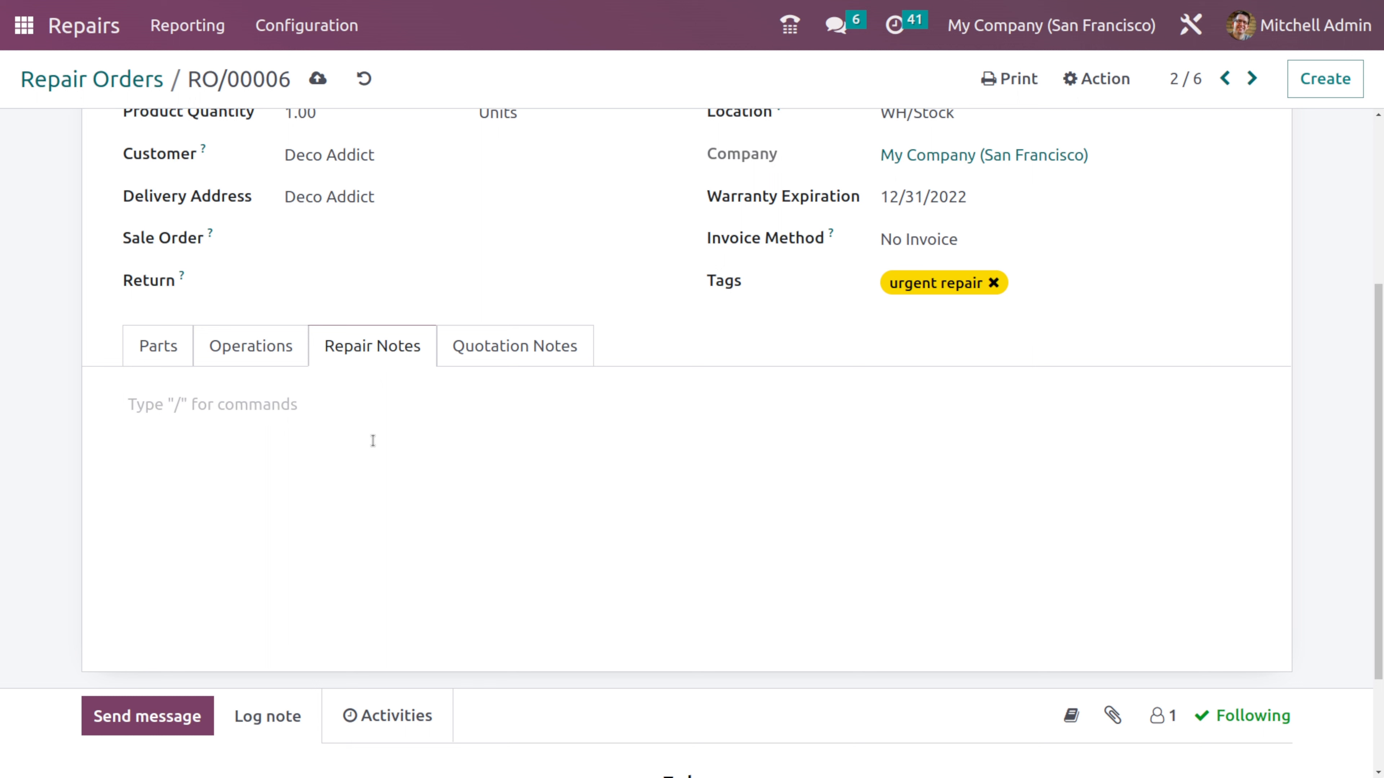
- Browse the slash commands available in the Quotation Notes editor, then dismiss them and leave the notes empty
{"action": "left_click", "coordinate": [544, 342]}
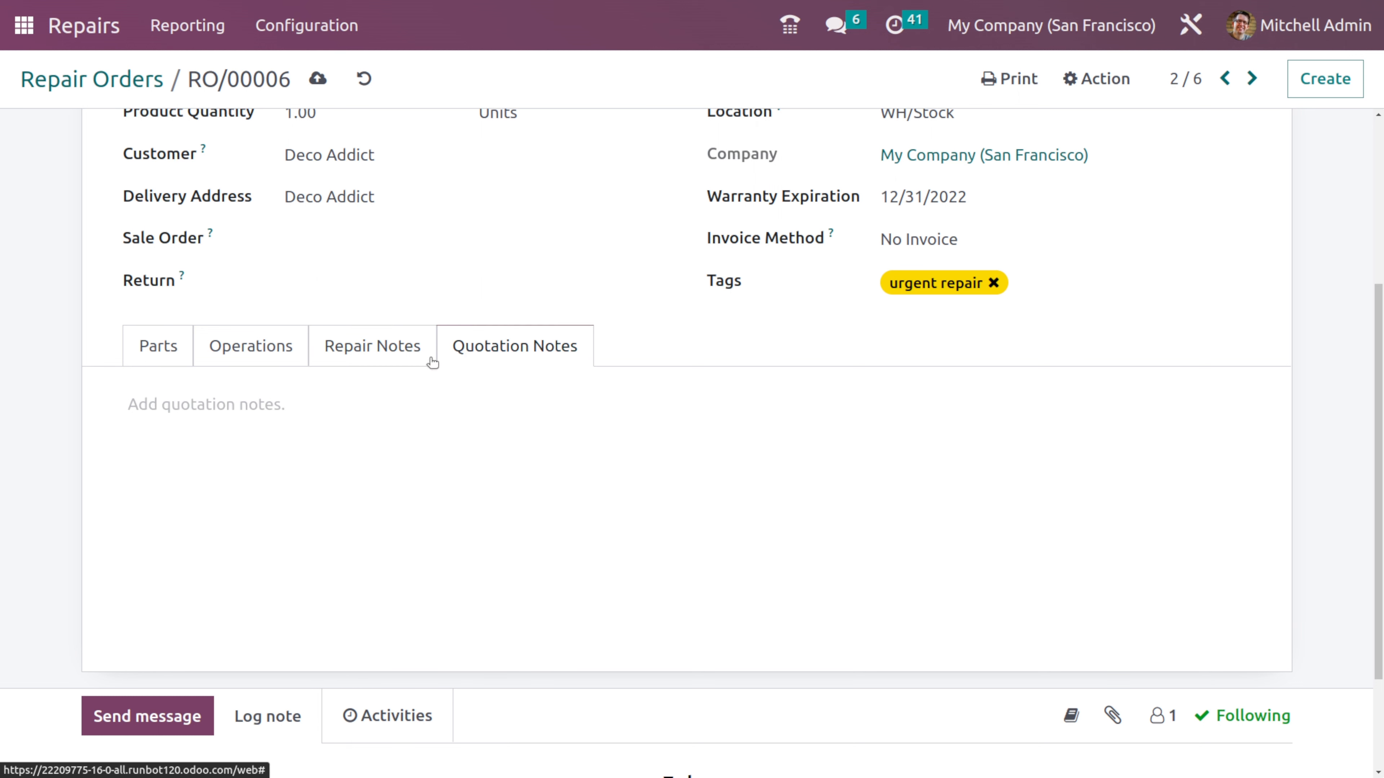
{"action": "left_click", "coordinate": [247, 394]}
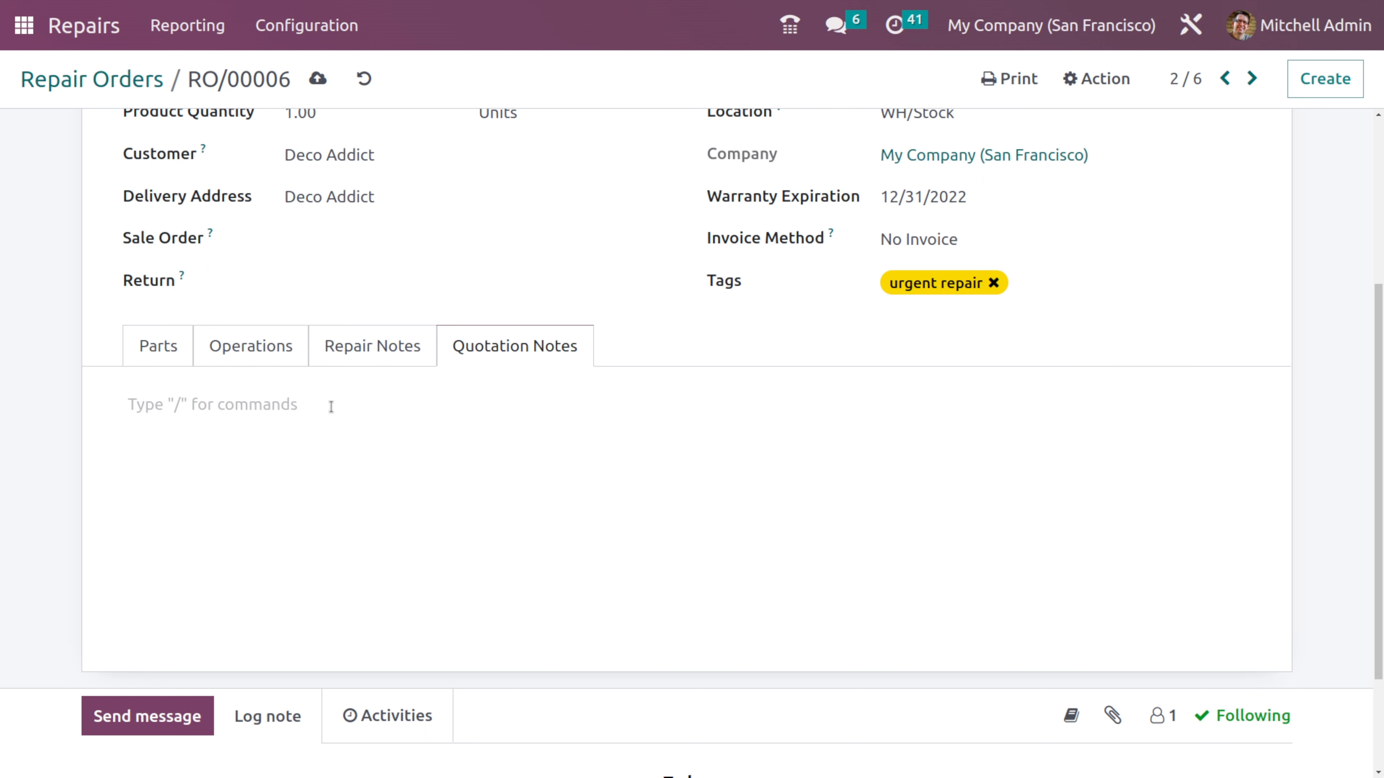
{"action": "type", "text": "/"}
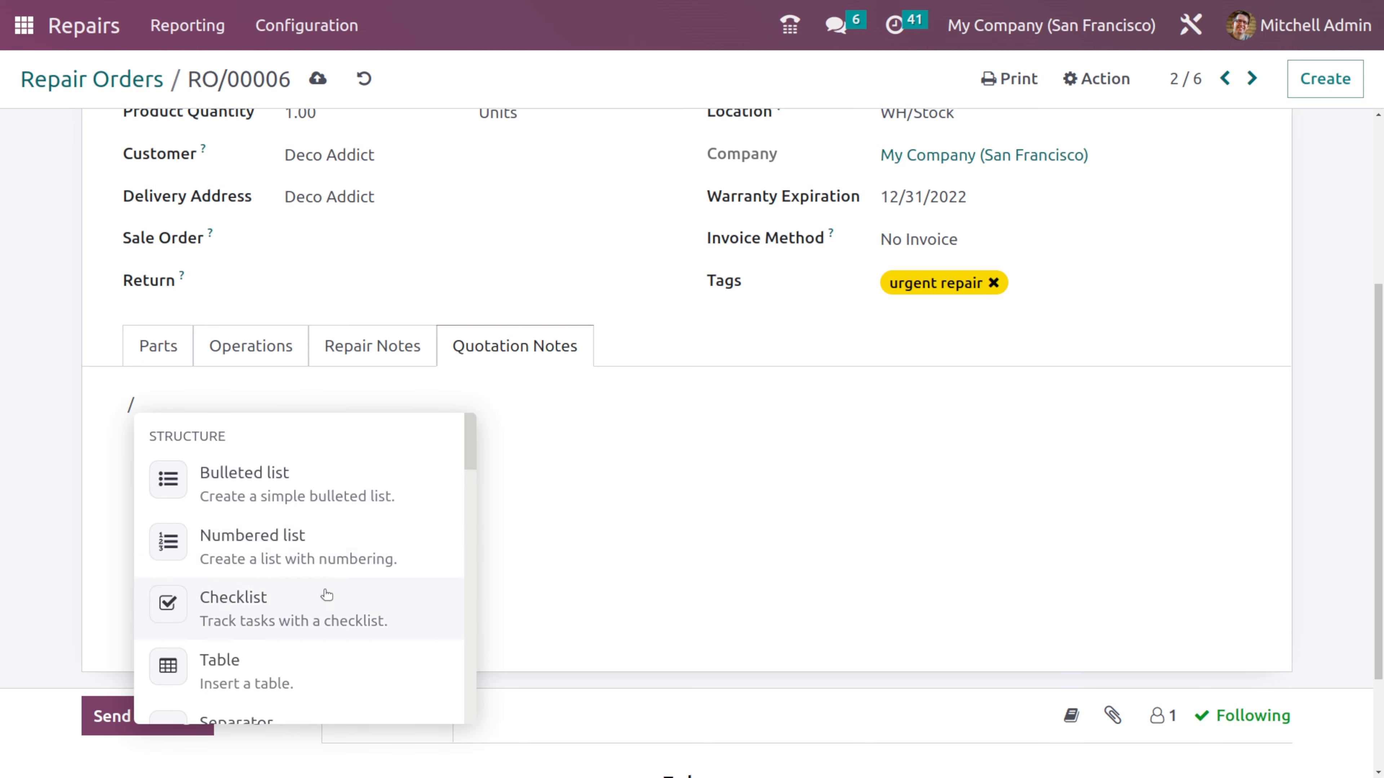
{"action": "scroll", "coordinate": [324, 594], "scroll_direction": "down", "scroll_amount": 5}
{"action": "scroll", "coordinate": [324, 593], "scroll_direction": "up", "scroll_amount": 5}
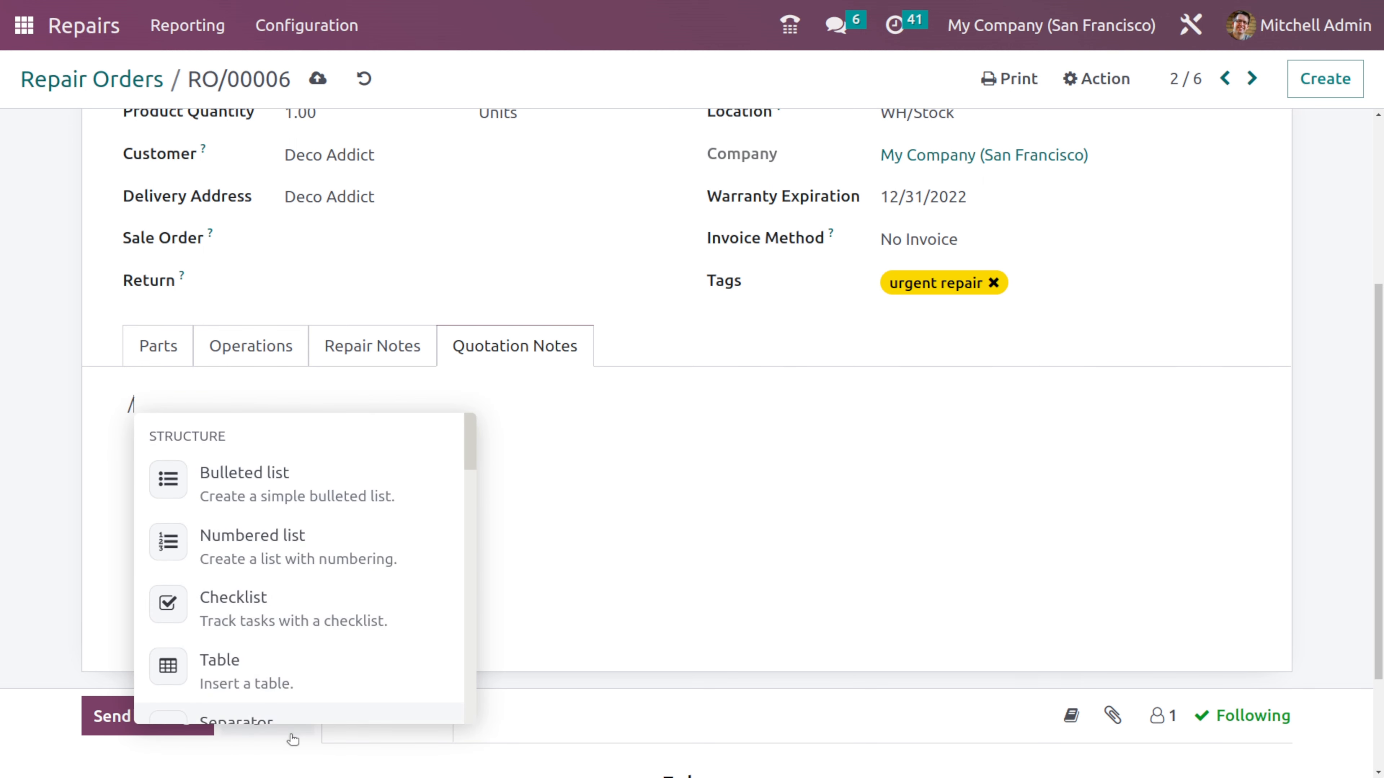
{"action": "scroll", "coordinate": [287, 556], "scroll_direction": "down", "scroll_amount": 5}
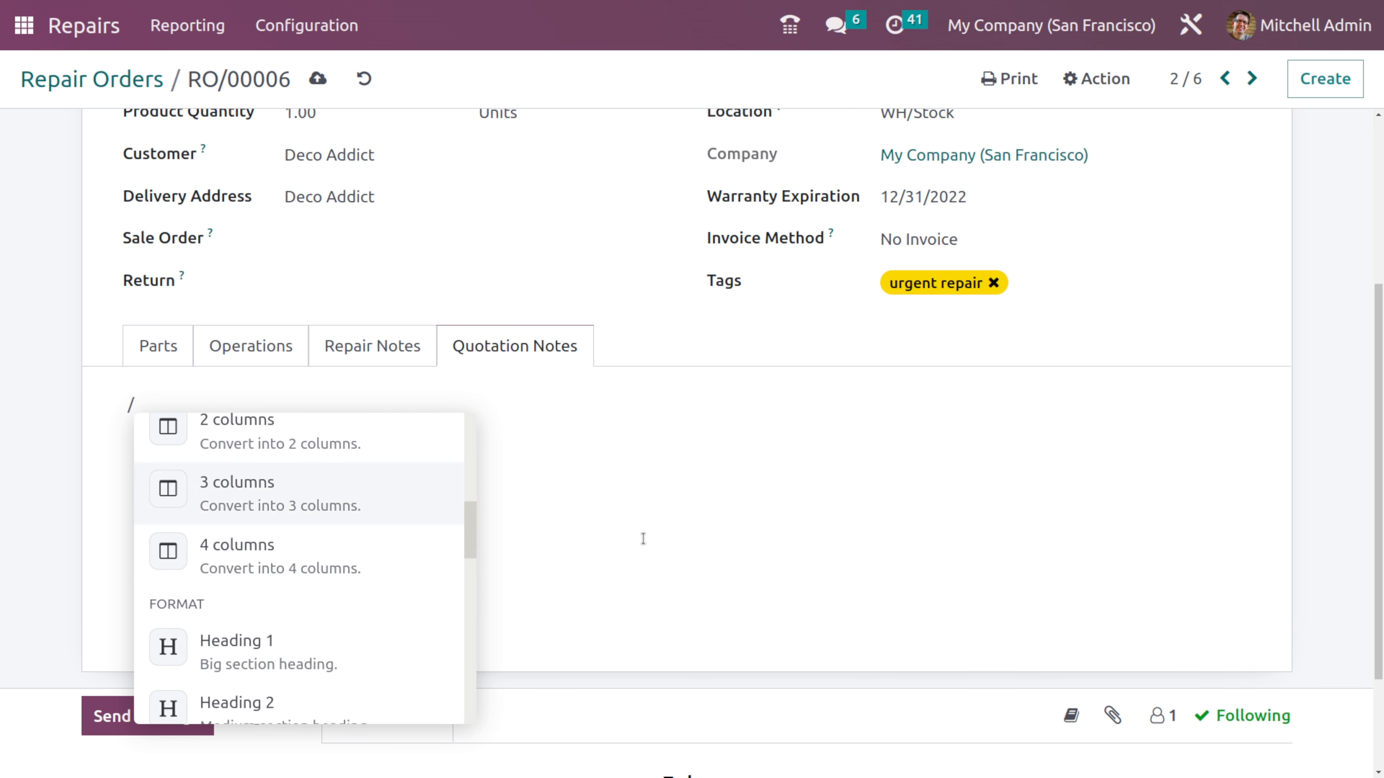
{"action": "key", "text": "Escape"}
{"action": "key", "text": "BackSpace"}
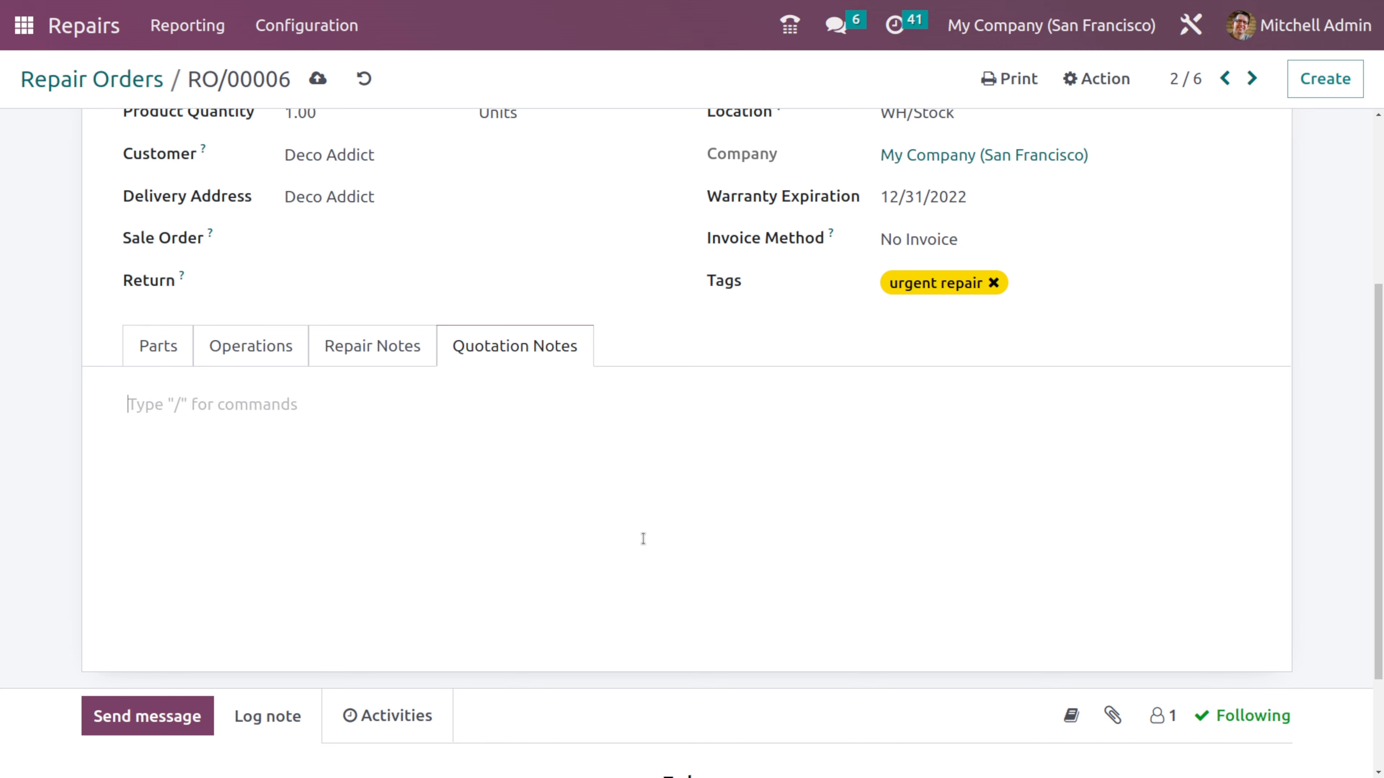
- Review the status explanations, then confirm the repair order and start the repair
{"action": "scroll", "coordinate": [358, 285], "scroll_direction": "up", "scroll_amount": 5}
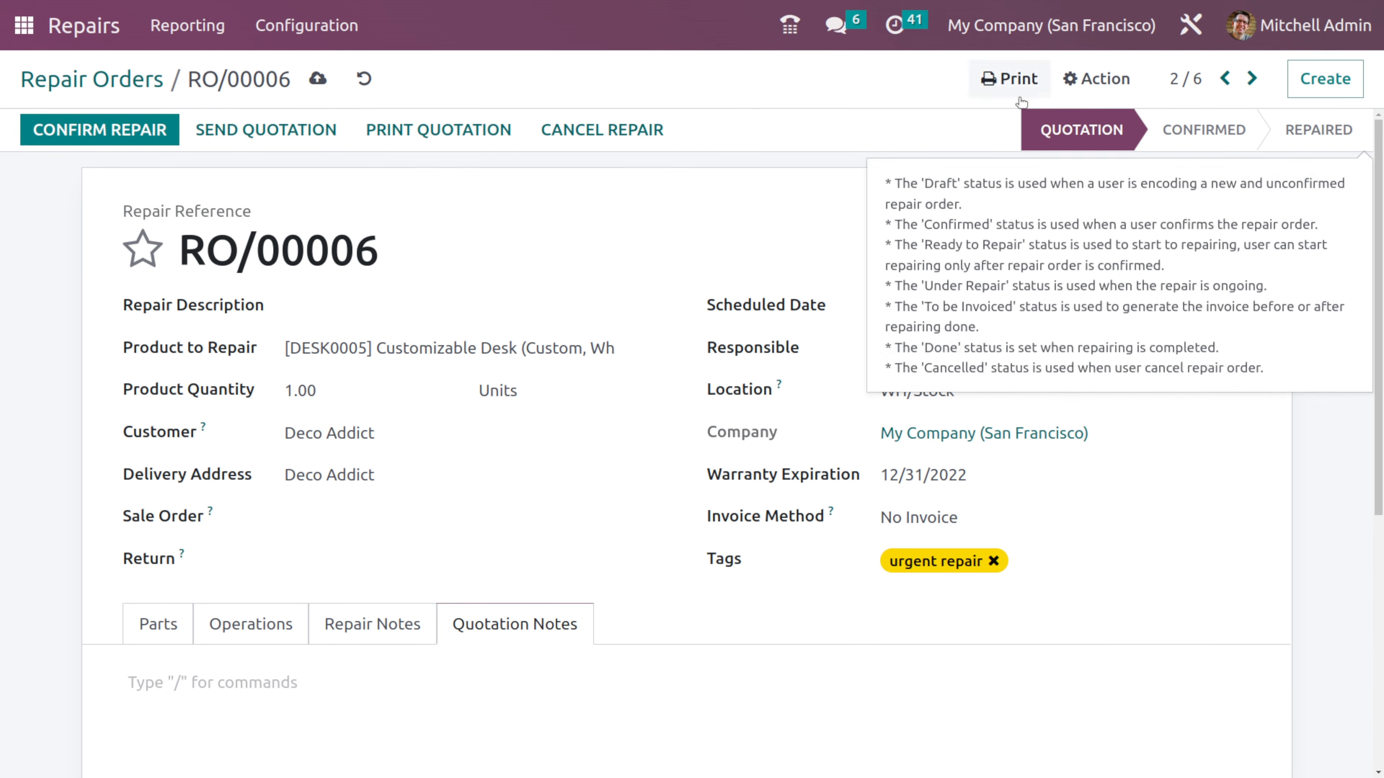
{"action": "mouse_move", "coordinate": [1076, 128]}
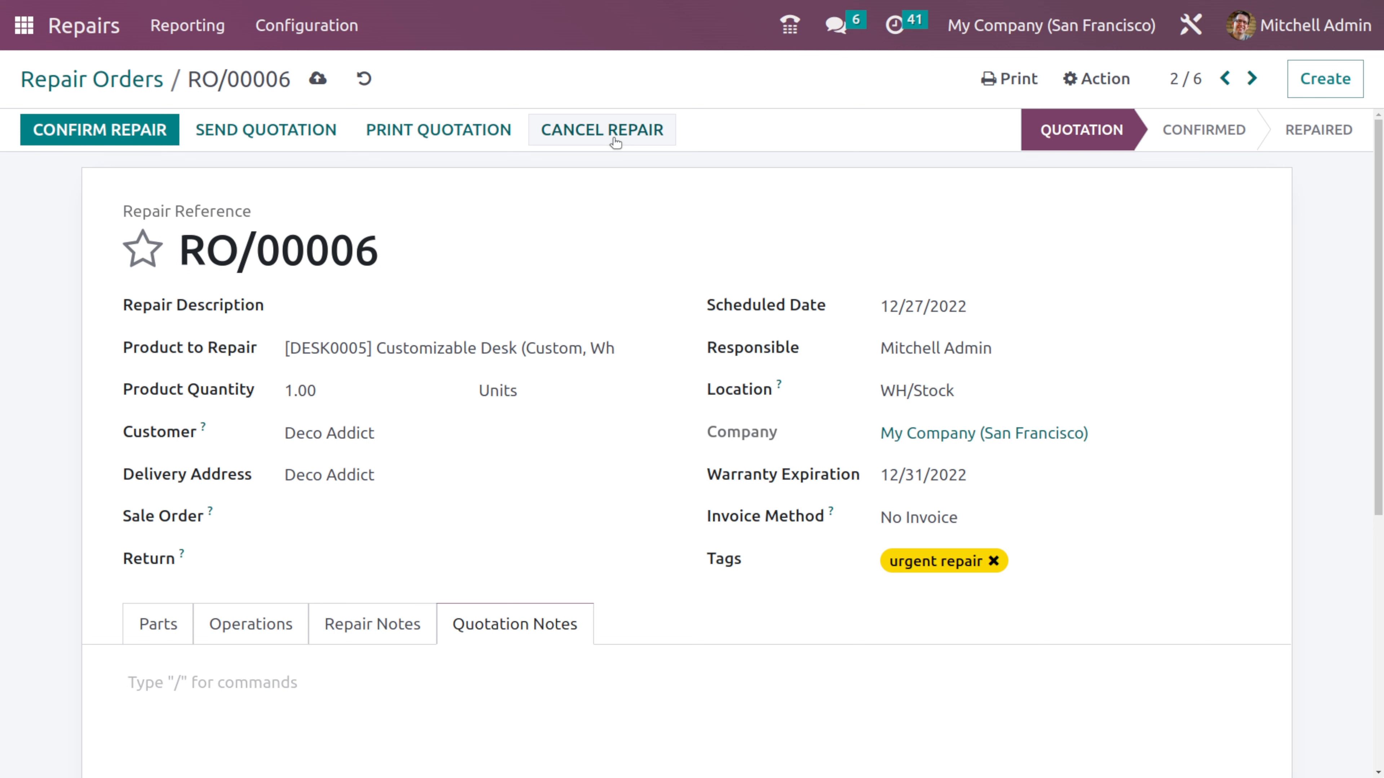
{"action": "left_click", "coordinate": [113, 133]}
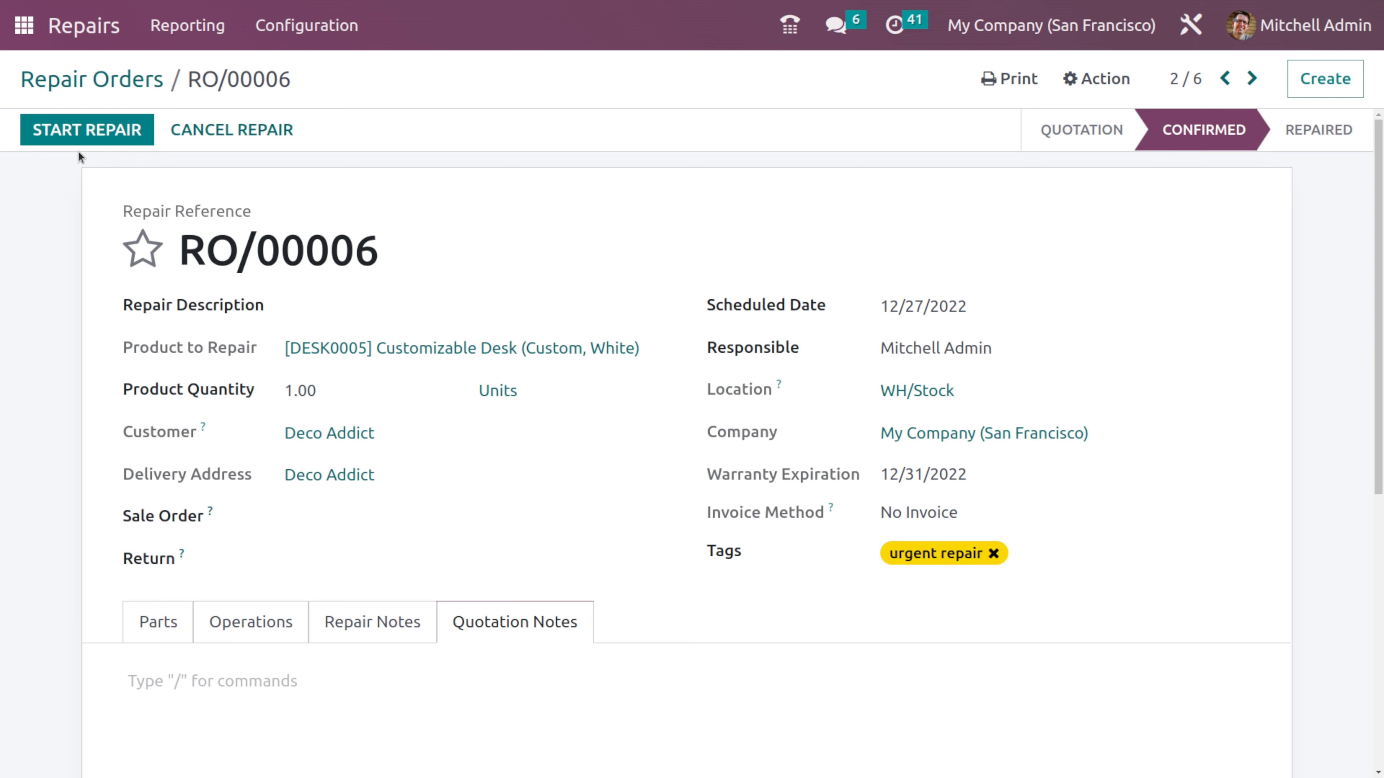
{"action": "left_click", "coordinate": [91, 137]}
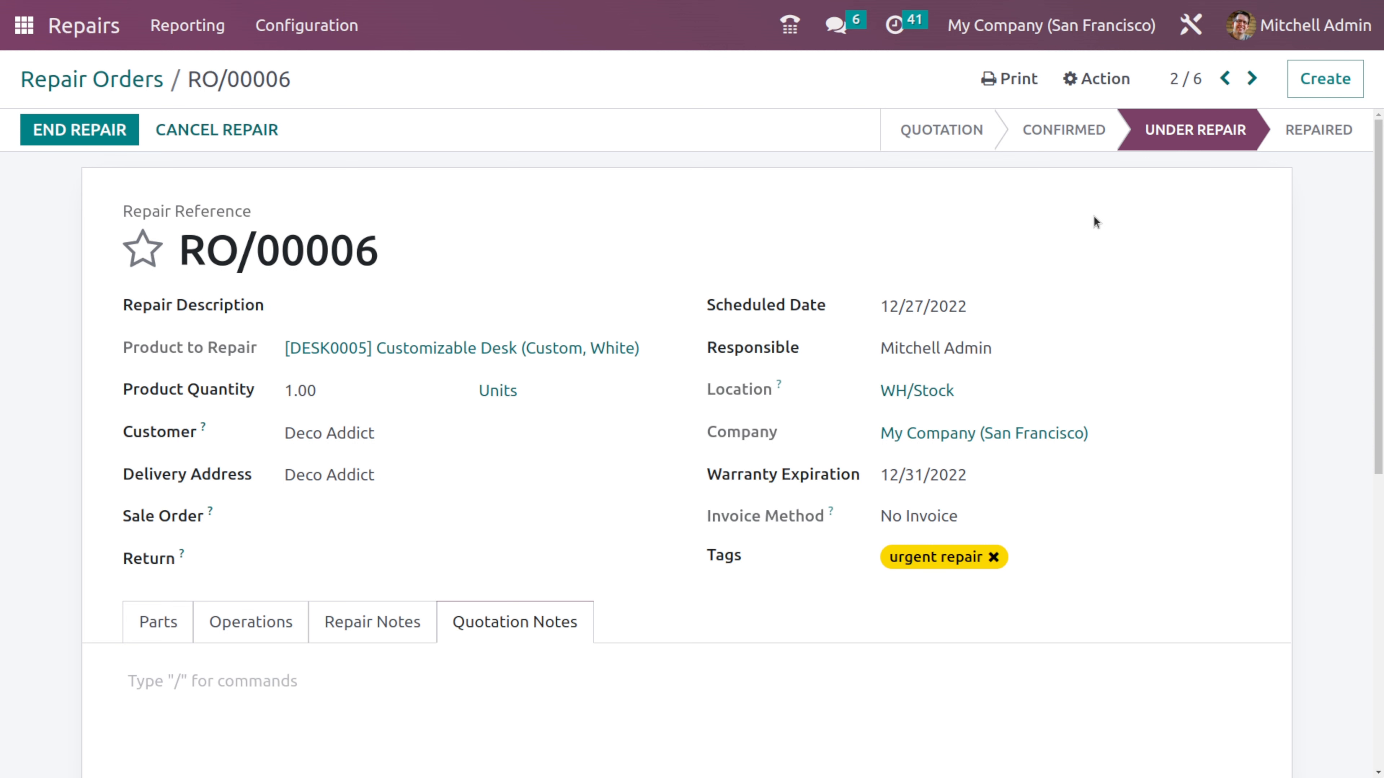
- End the repair on order RO/00006 and open its product moves for review
{"action": "left_click", "coordinate": [65, 138]}
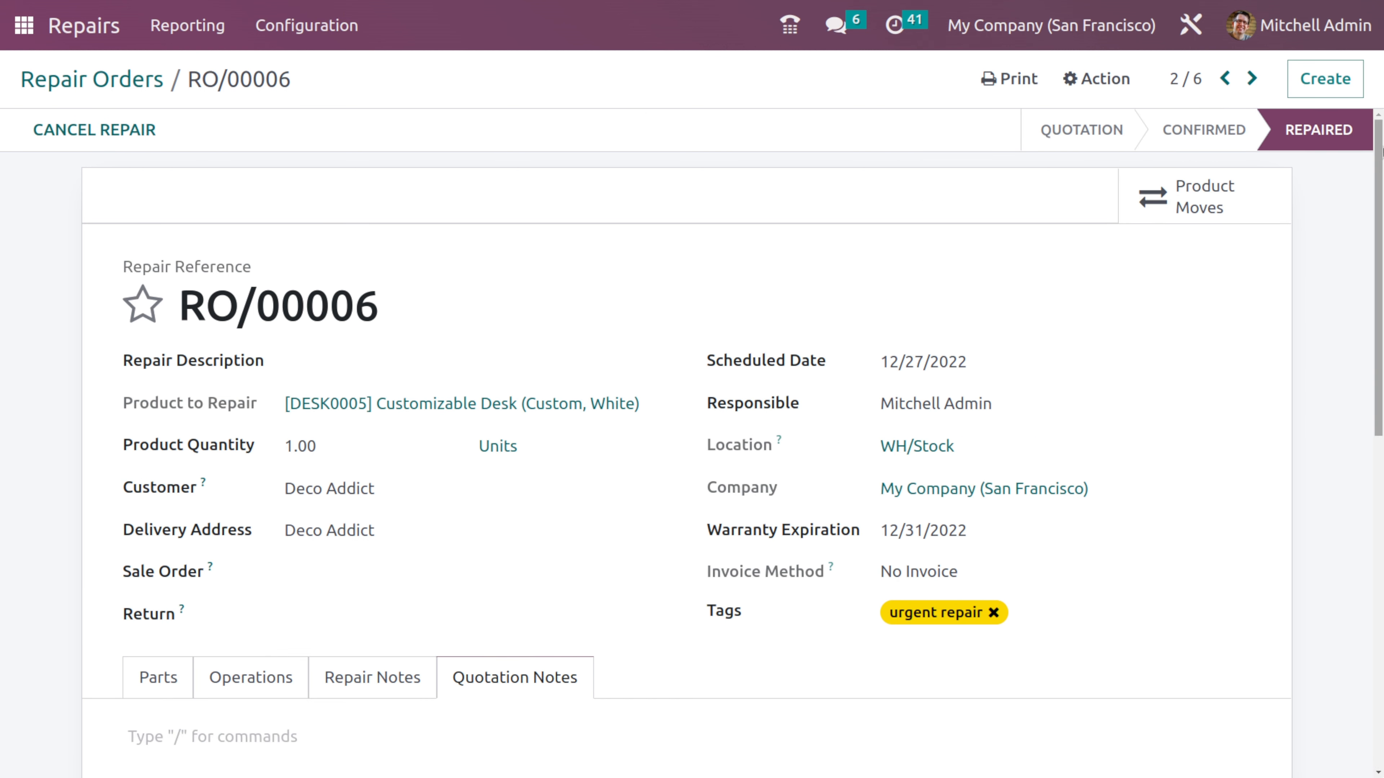
{"action": "mouse_move", "coordinate": [1235, 134]}
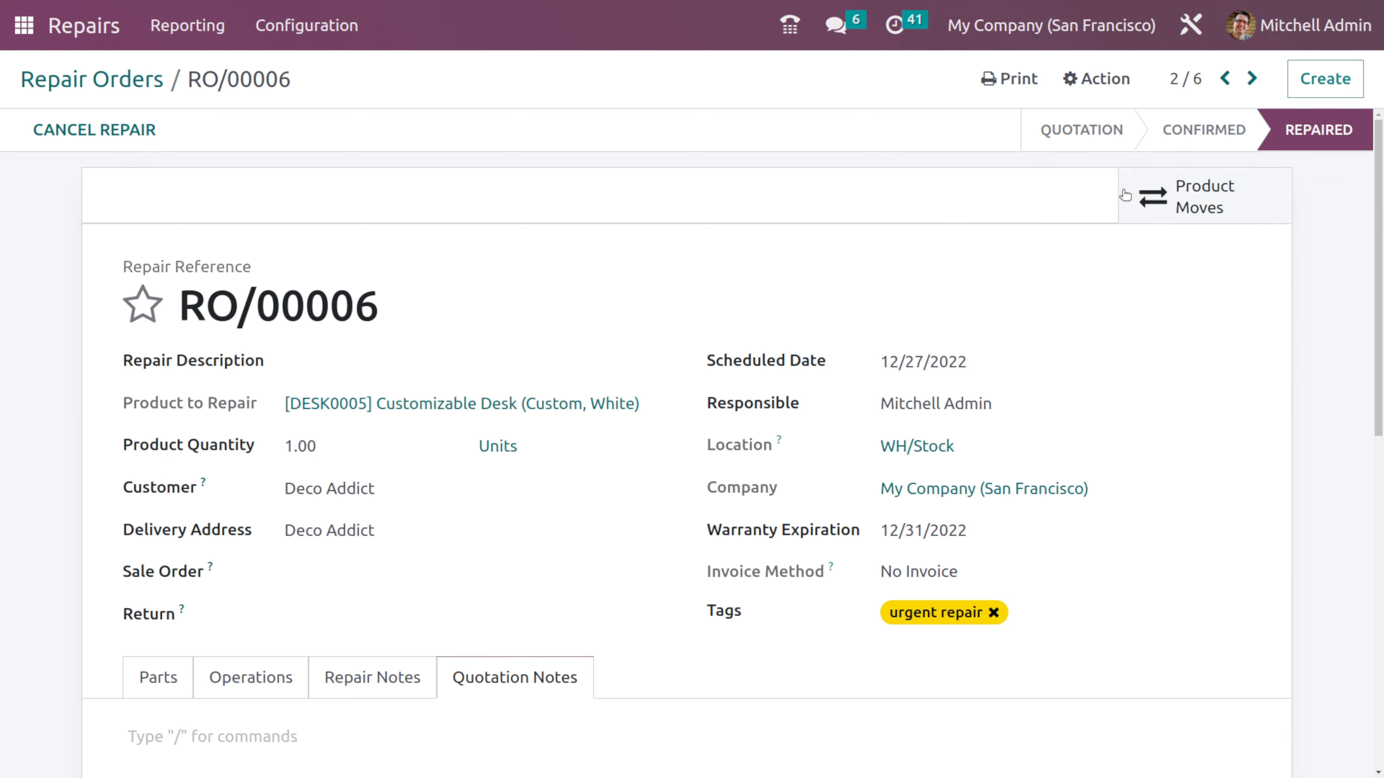
{"action": "left_click", "coordinate": [1239, 209]}
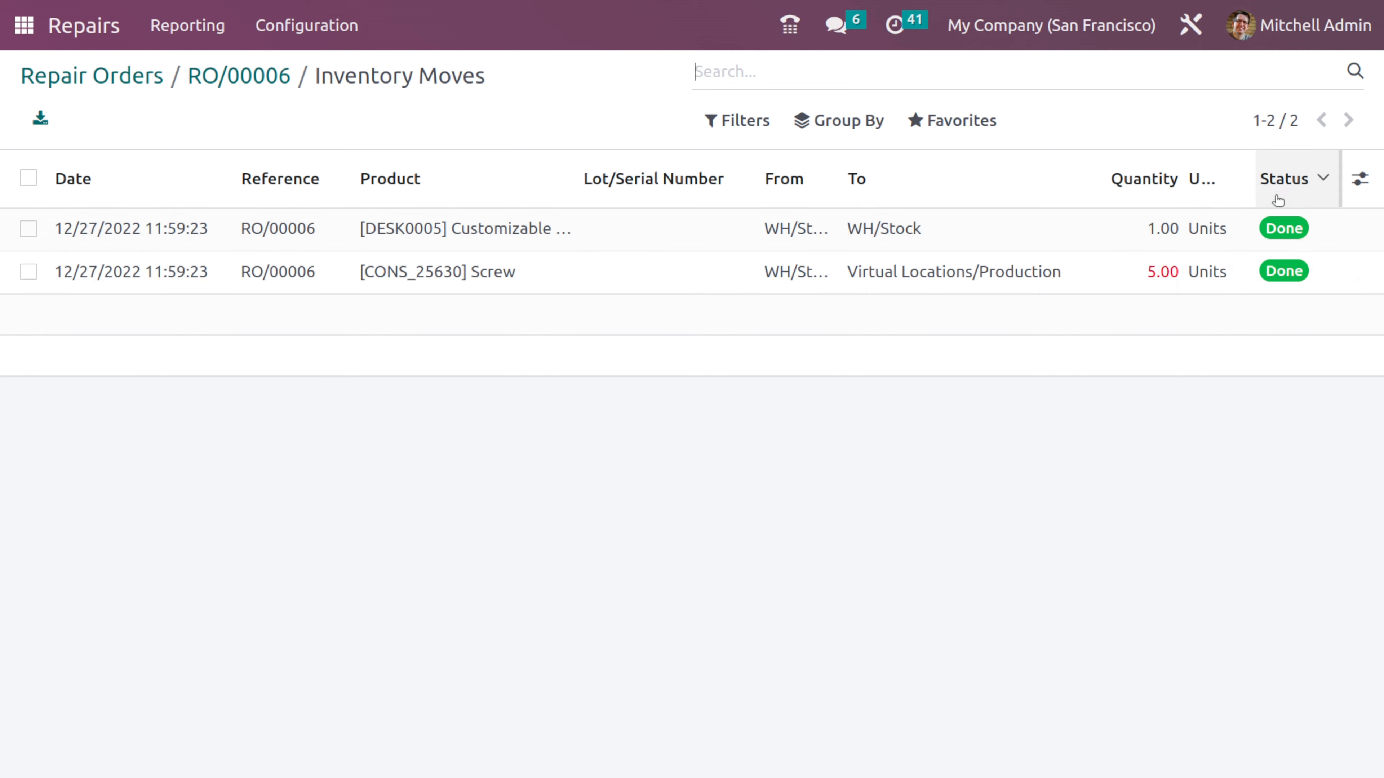
- Go back to repair order RO/00006, look over its details, and return to the repair orders list
{"action": "left_click", "coordinate": [249, 79]}
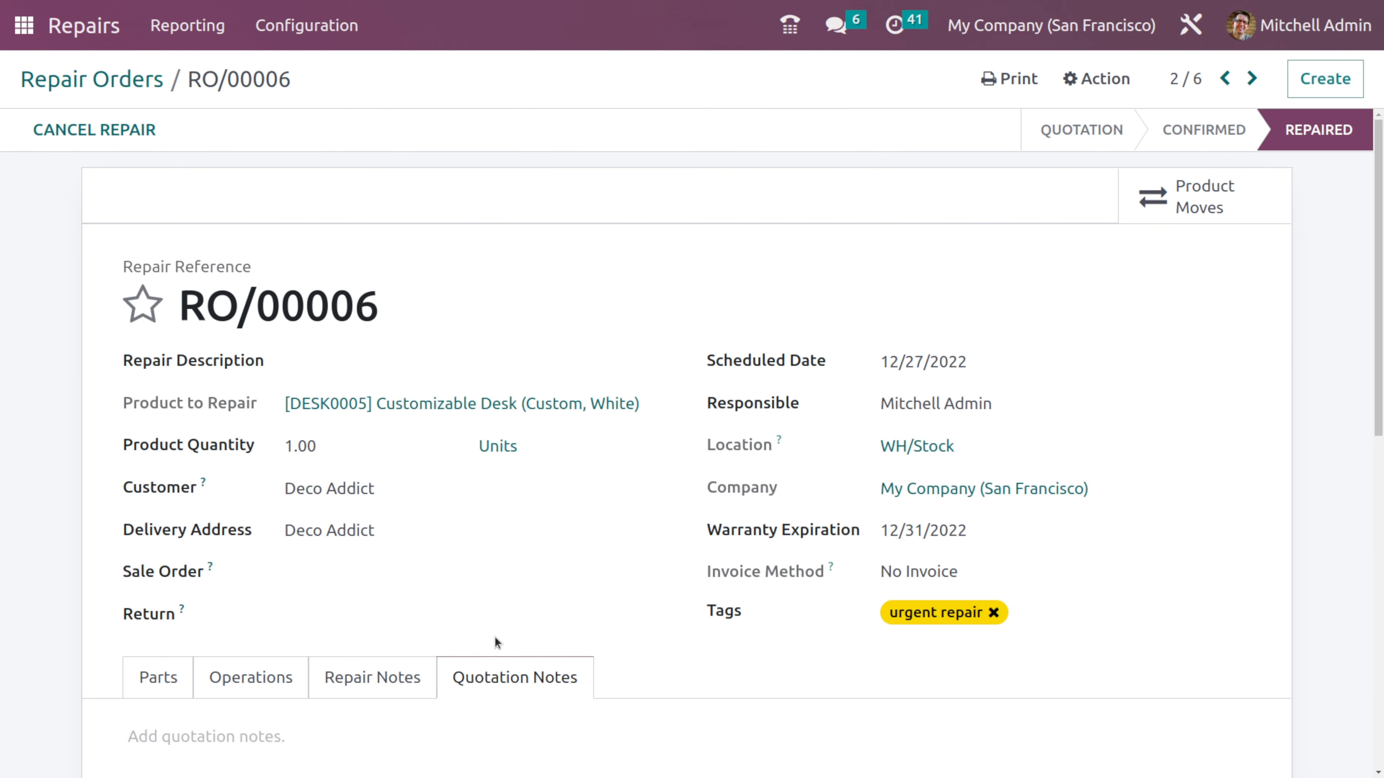
{"action": "scroll", "coordinate": [494, 637], "scroll_direction": "down", "scroll_amount": 10}
{"action": "scroll", "coordinate": [495, 637], "scroll_direction": "up", "scroll_amount": 2}
{"action": "scroll", "coordinate": [494, 637], "scroll_direction": "down", "scroll_amount": 2}
{"action": "scroll", "coordinate": [494, 637], "scroll_direction": "up", "scroll_amount": 10}
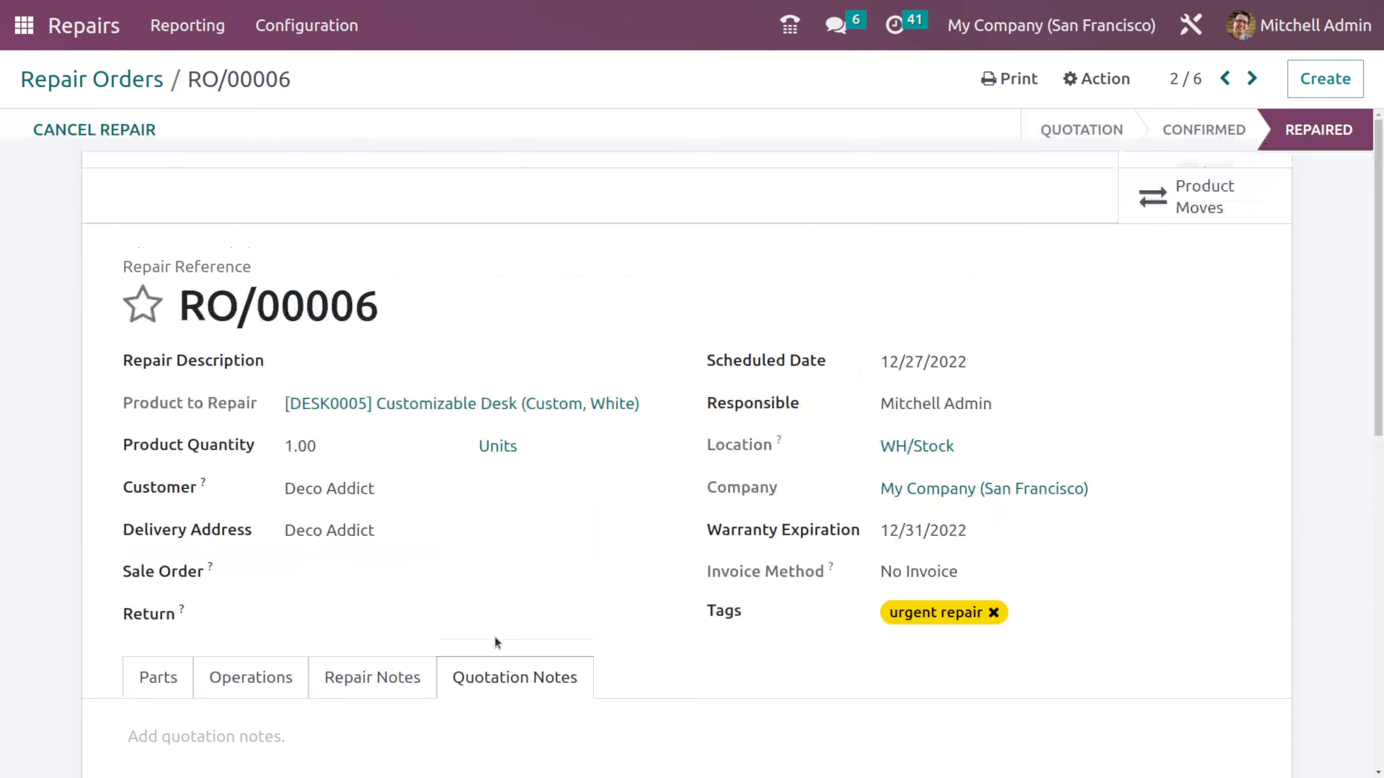
{"action": "left_click", "coordinate": [141, 81]}
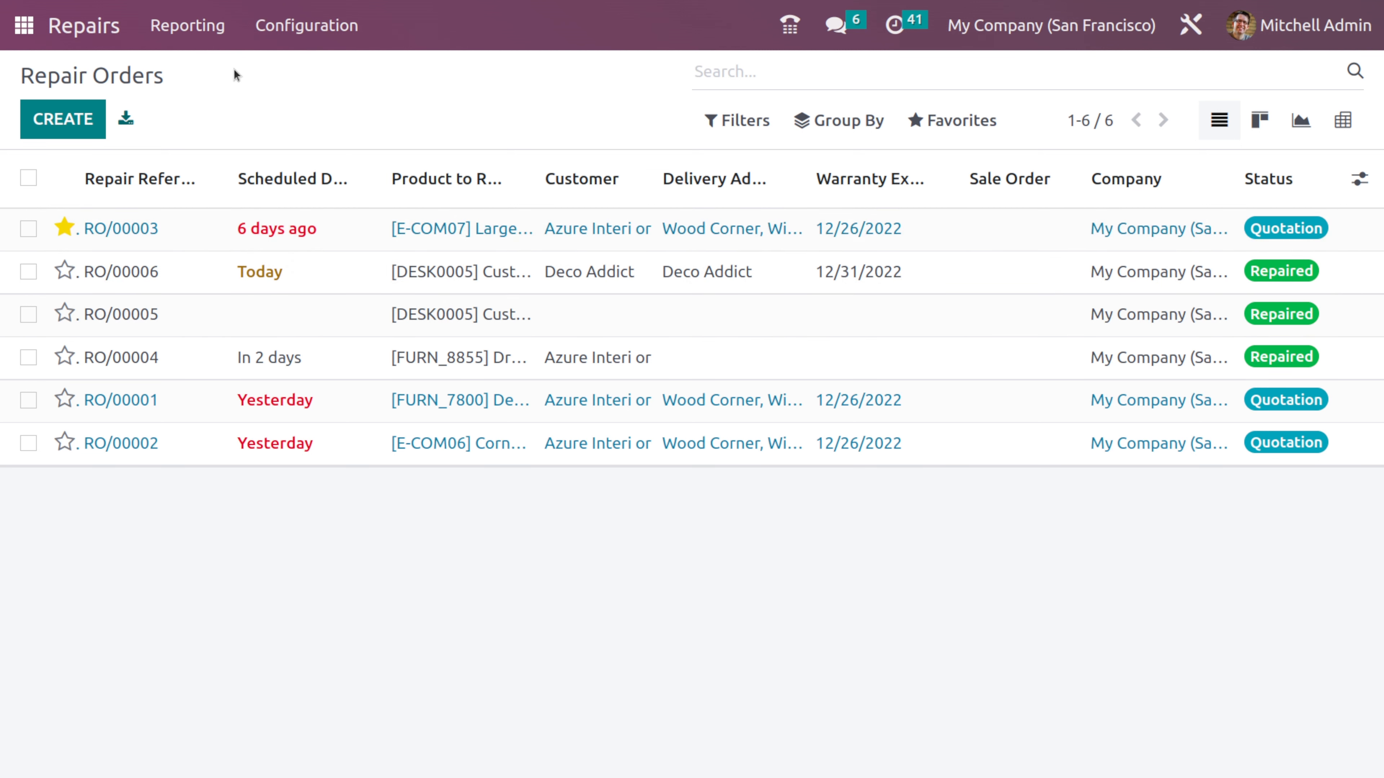
- Open the Repairs report and check which measures are available for its graph, keeping Count
{"action": "left_click", "coordinate": [206, 32]}
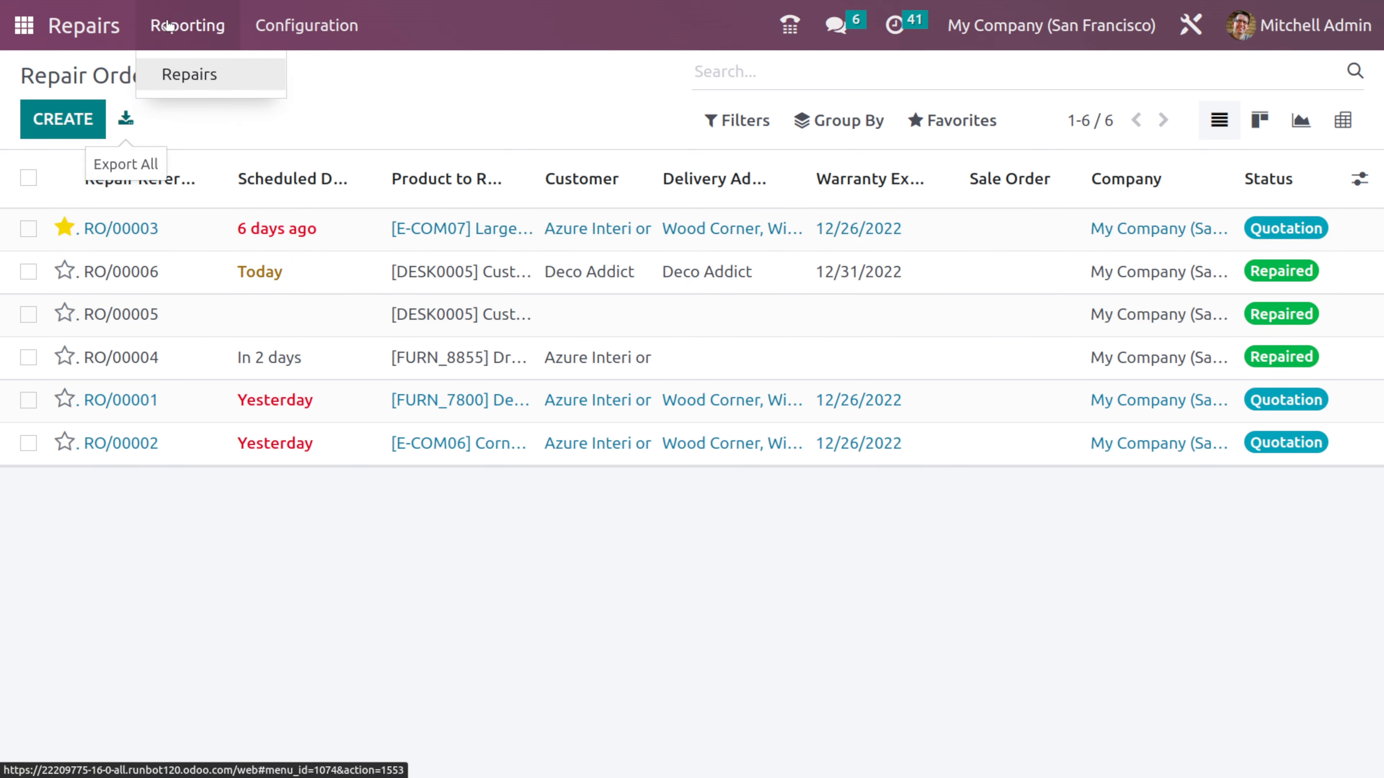
{"action": "left_click", "coordinate": [197, 93]}
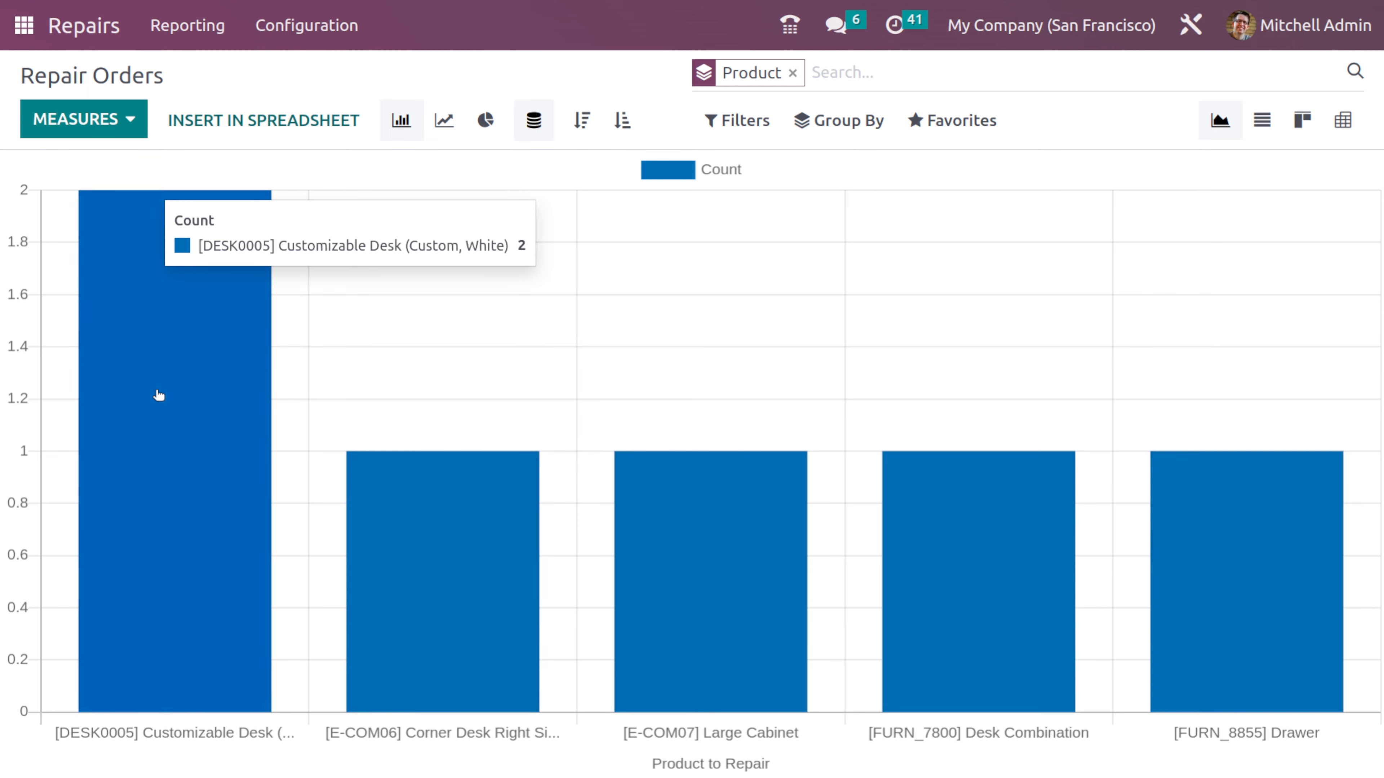
{"action": "left_click", "coordinate": [117, 119]}
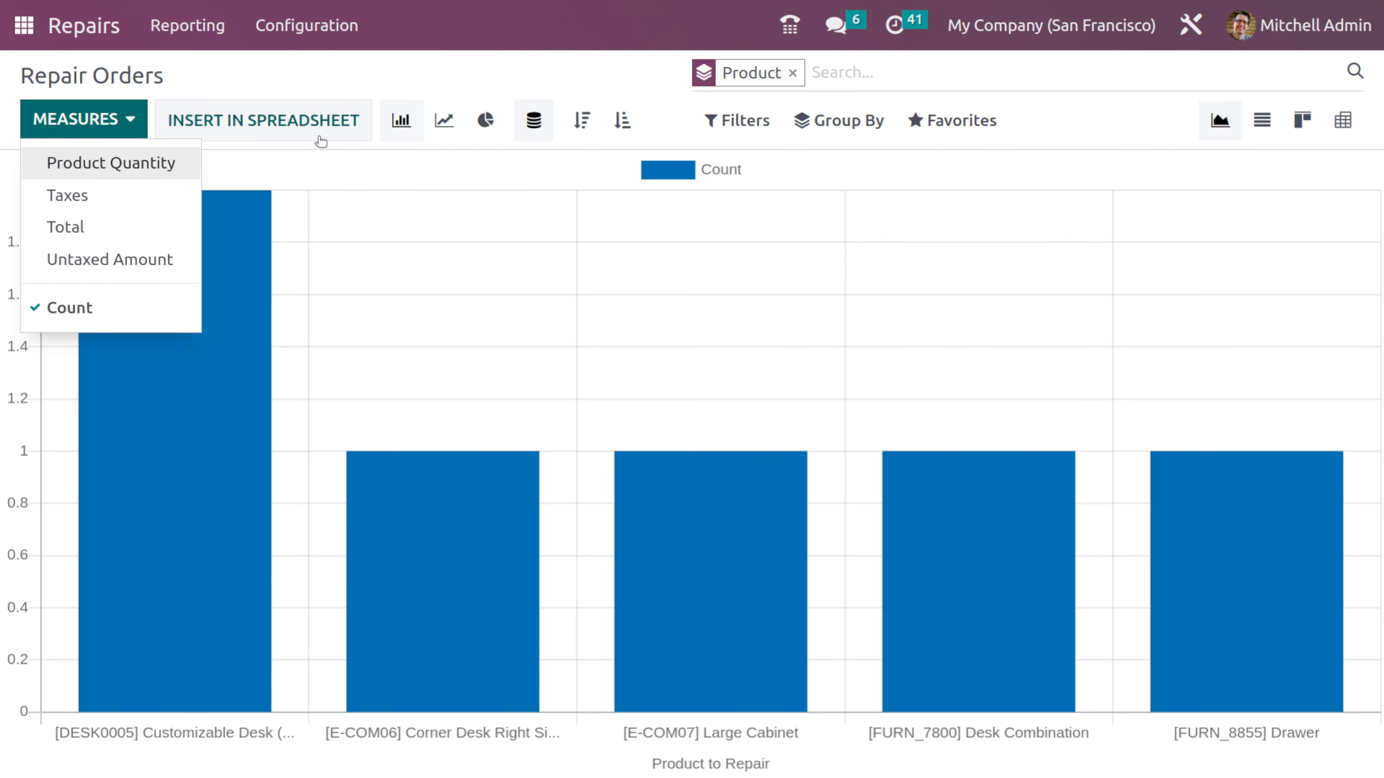
{"action": "left_click", "coordinate": [297, 66]}
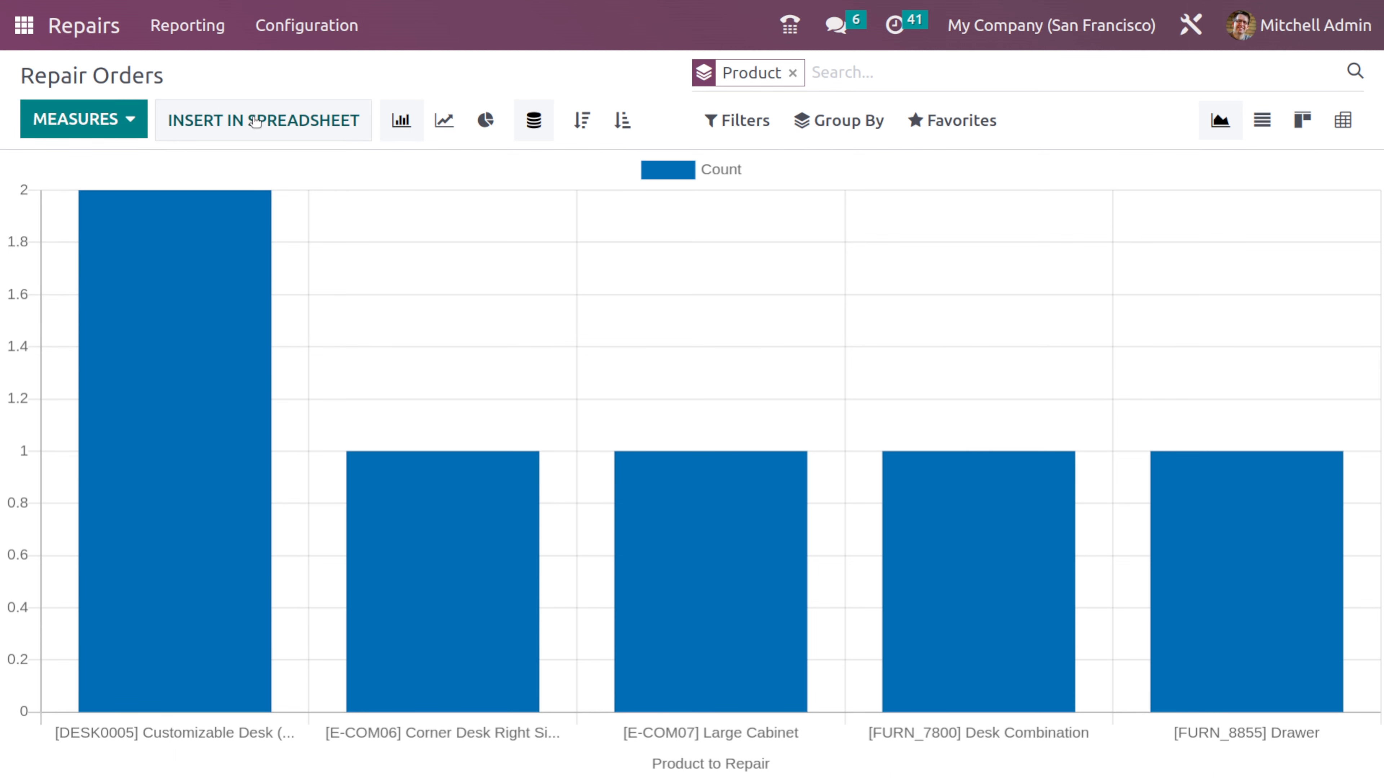
- View the report as a list, inspect the [DESK0005] Customizable Desk group's orders, and remove the Product grouping
{"action": "left_click", "coordinate": [1276, 126]}
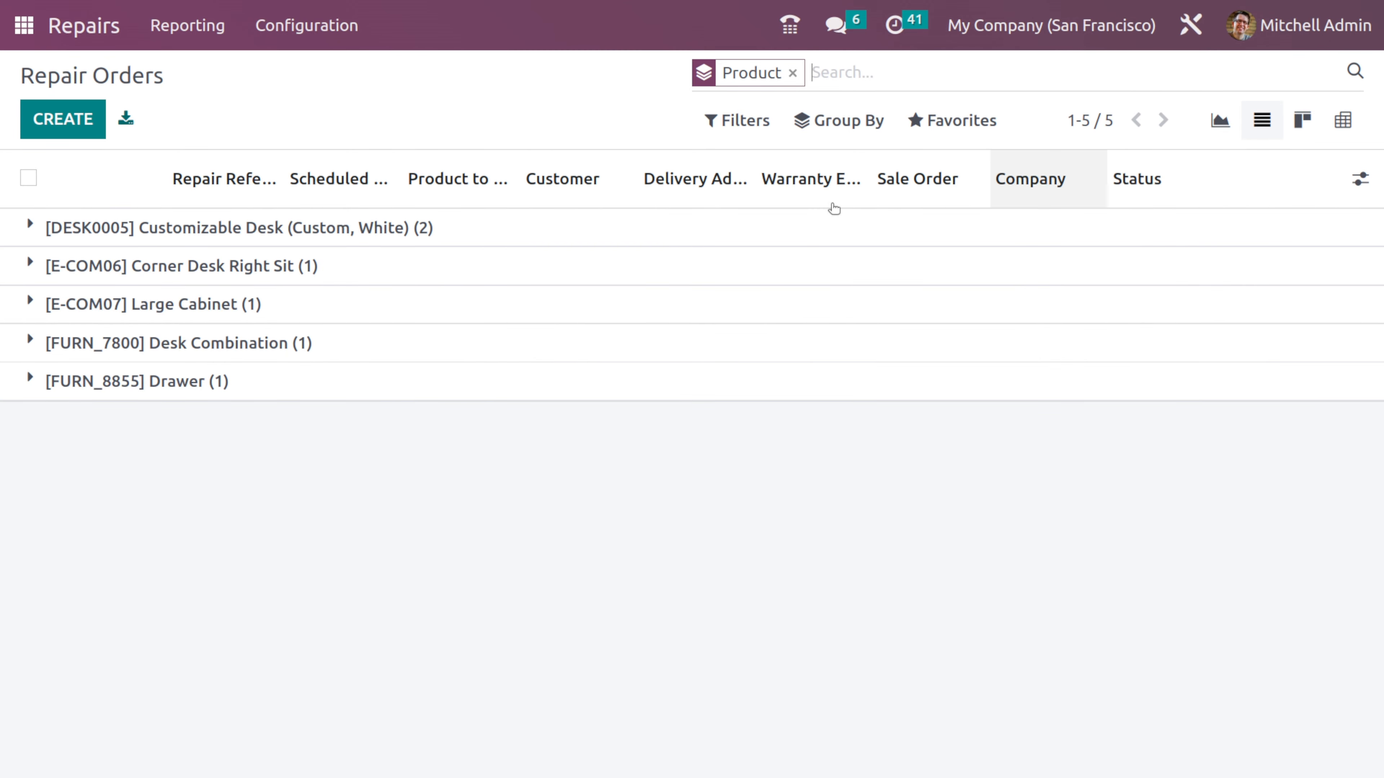
{"action": "left_click", "coordinate": [29, 229]}
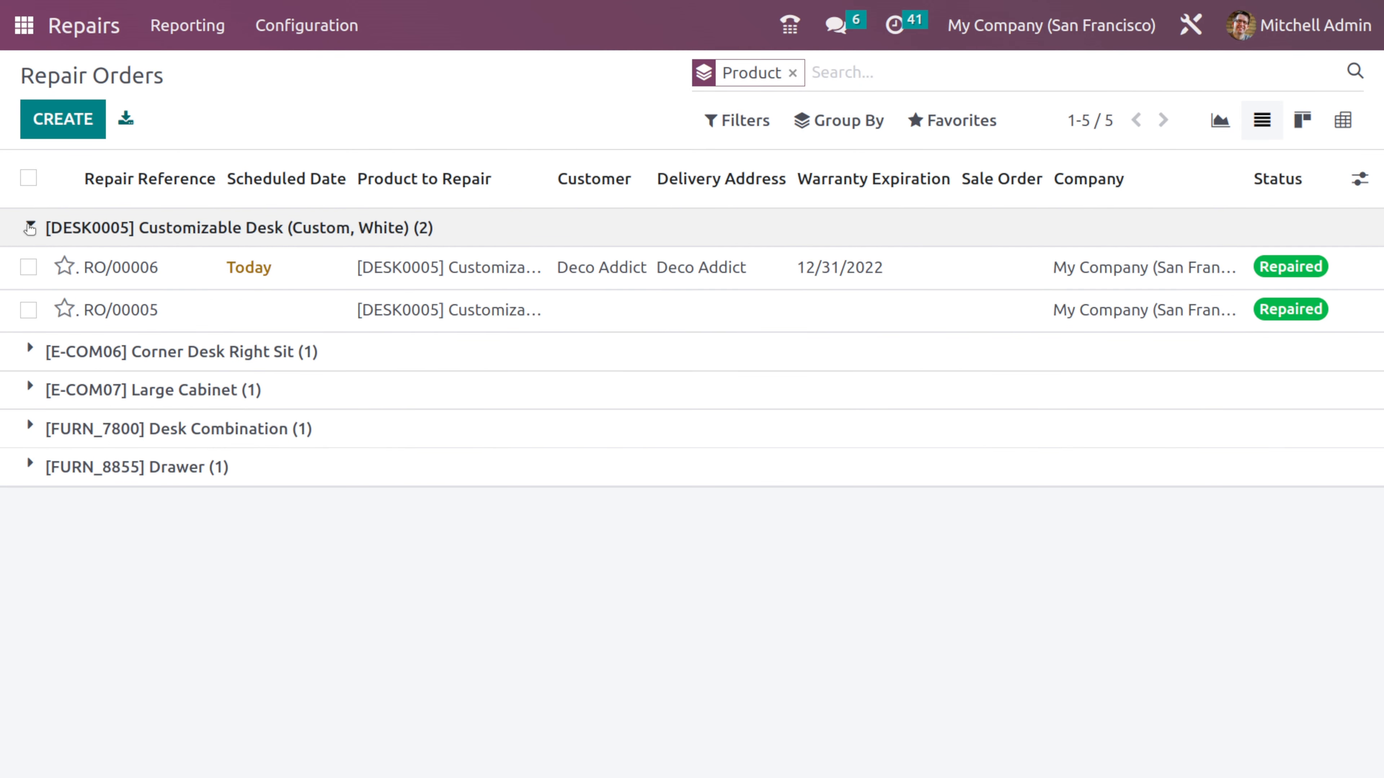
{"action": "left_click", "coordinate": [30, 228]}
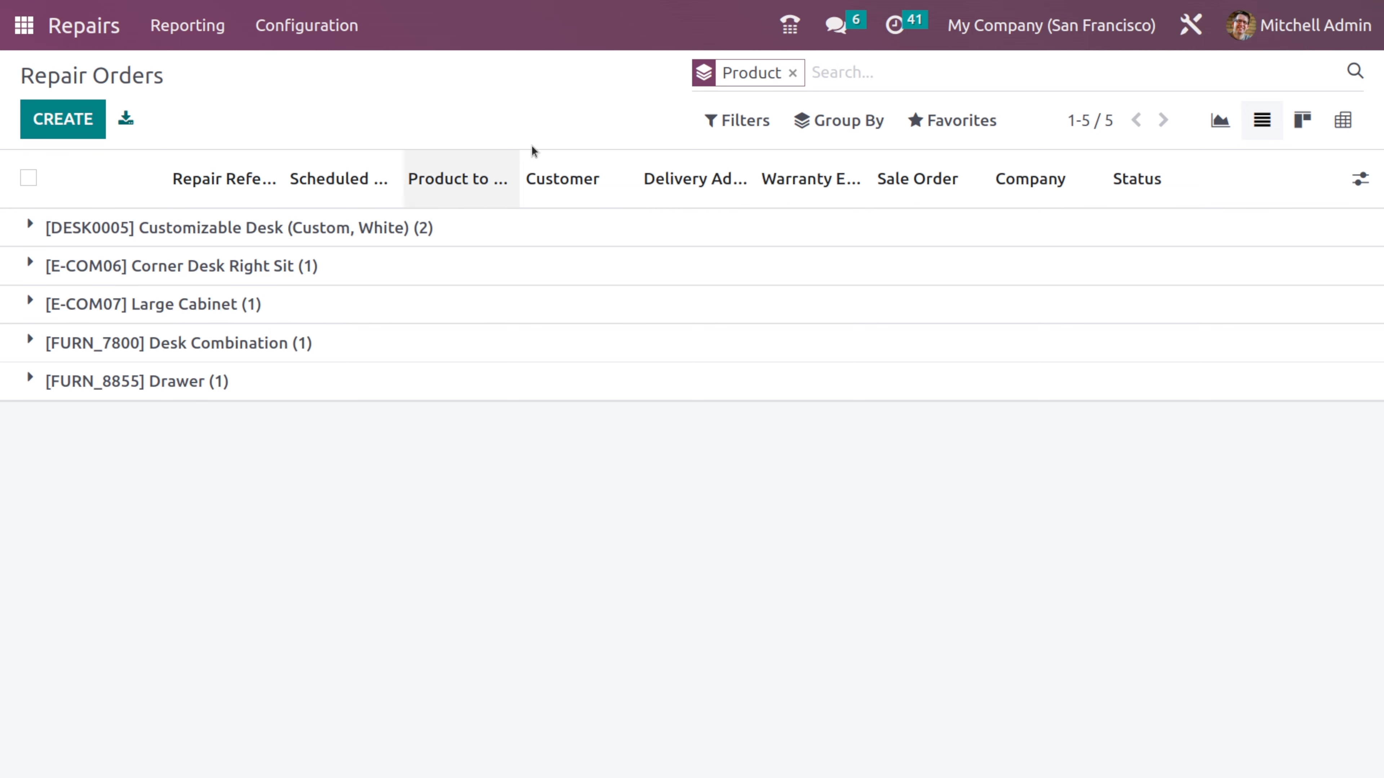
{"action": "left_click", "coordinate": [793, 73]}
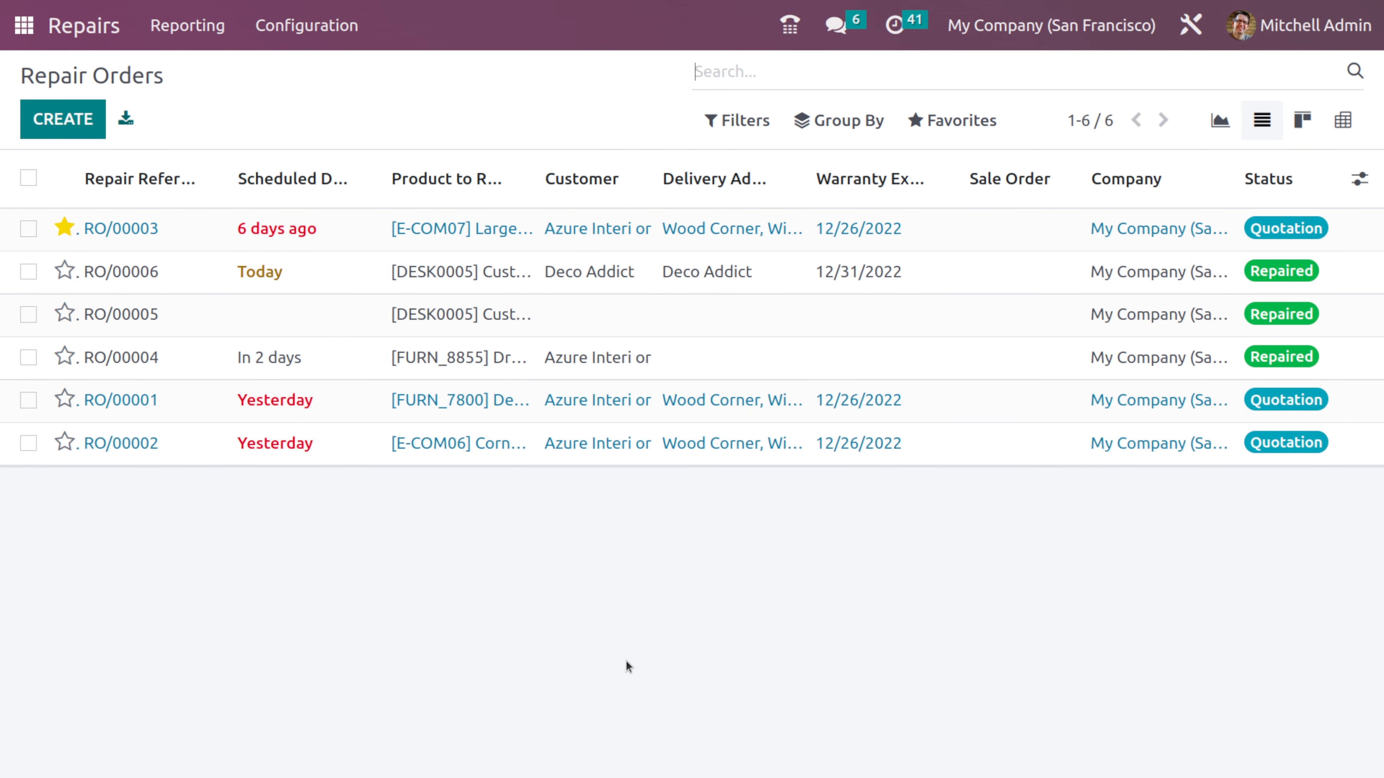
- Reopen the Repairs report from the repair orders list and view it in the Kanban and pivot layouts
{"action": "left_click", "coordinate": [102, 15]}
{"action": "left_click", "coordinate": [179, 25]}
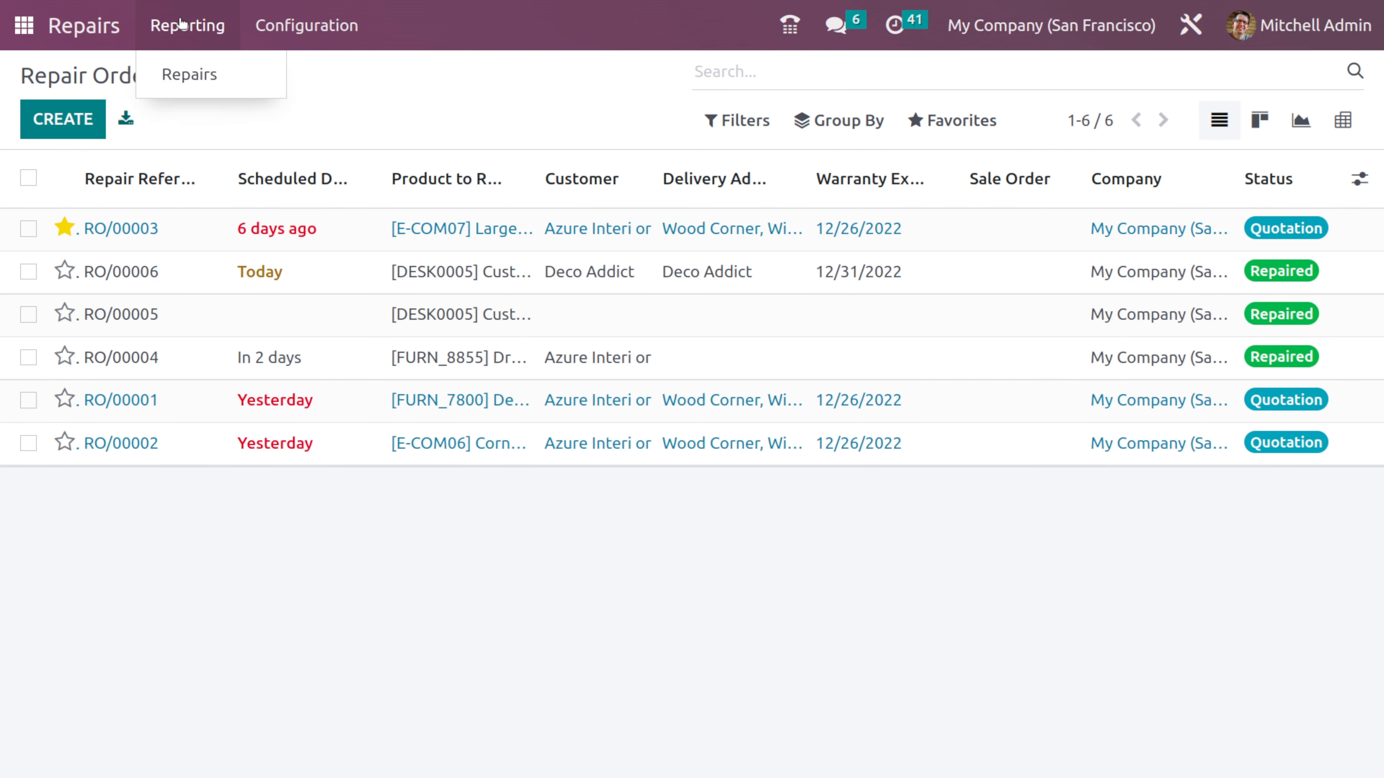
{"action": "left_click", "coordinate": [220, 72]}
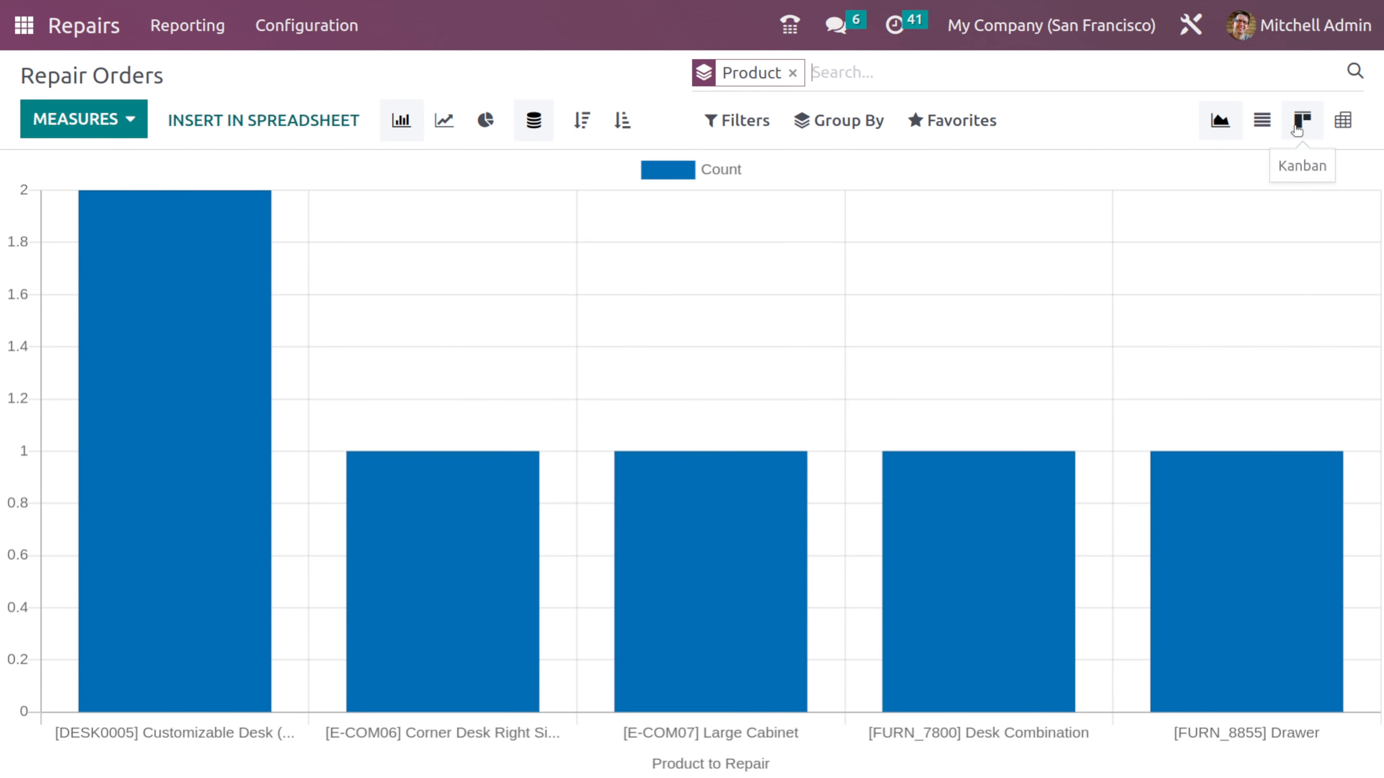
{"action": "left_click", "coordinate": [1302, 120]}
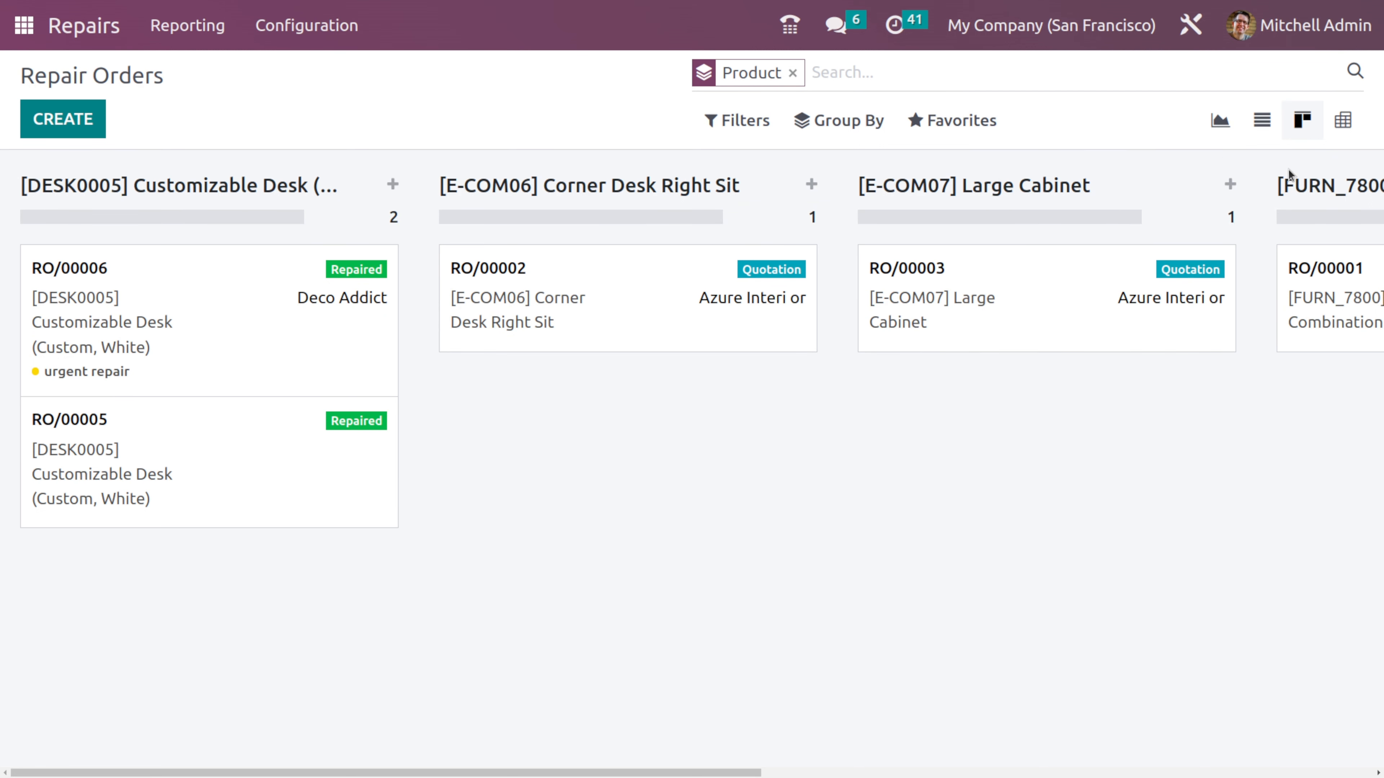
{"action": "left_click", "coordinate": [1344, 121]}
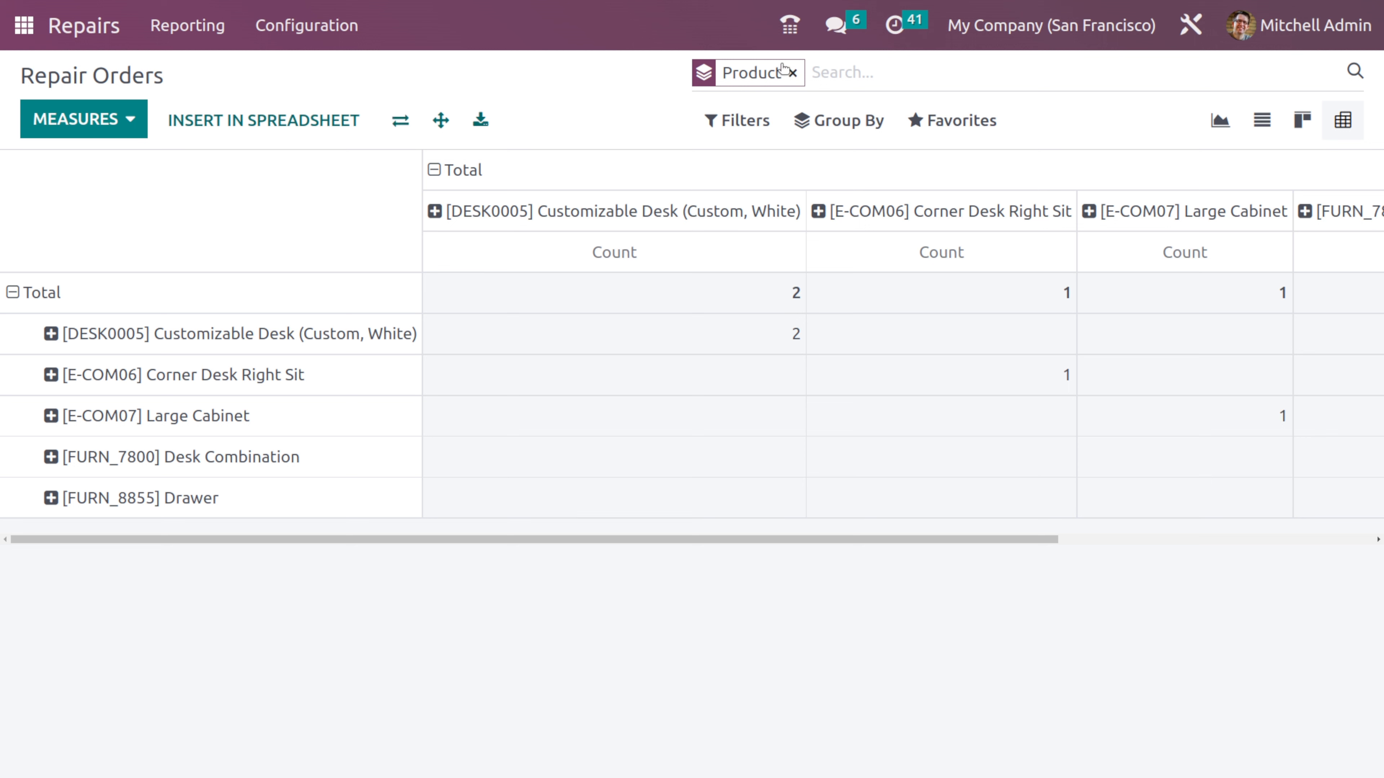
- Remove the Product grouping from the pivot report and browse the available filters and favorites options
{"action": "left_click", "coordinate": [791, 72]}
{"action": "left_click", "coordinate": [736, 121]}
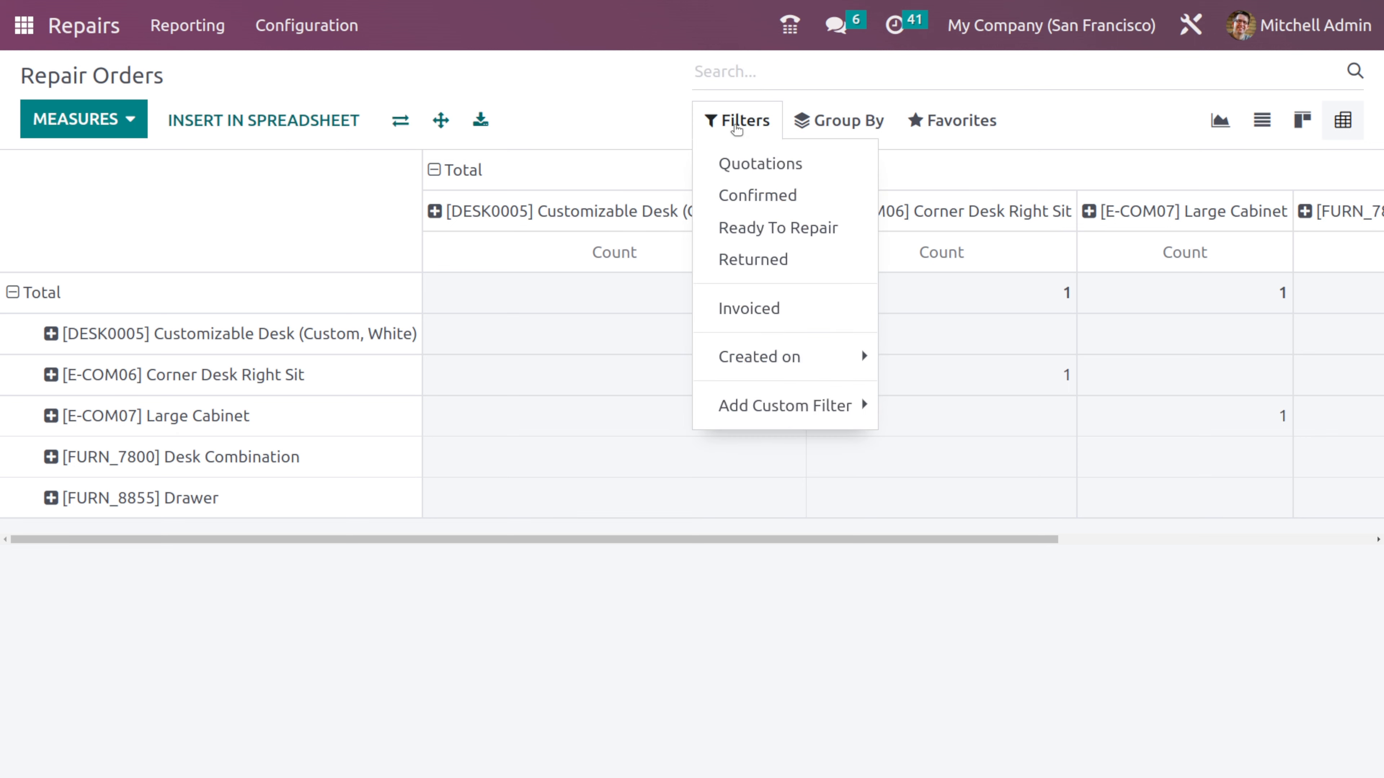
{"action": "mouse_move", "coordinate": [981, 116]}
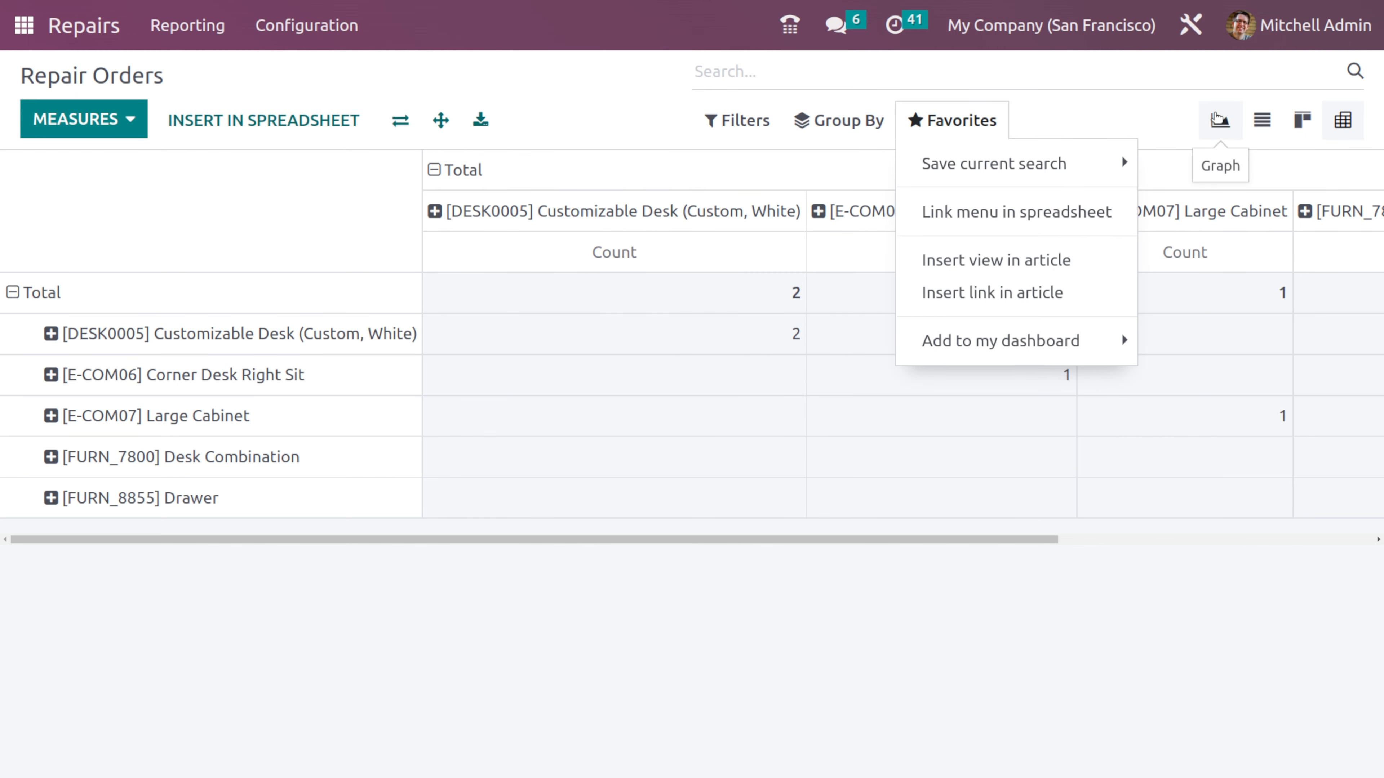
- Return the report to the graph view and display it as a line chart, followed by a pie chart
{"action": "left_click", "coordinate": [1220, 120]}
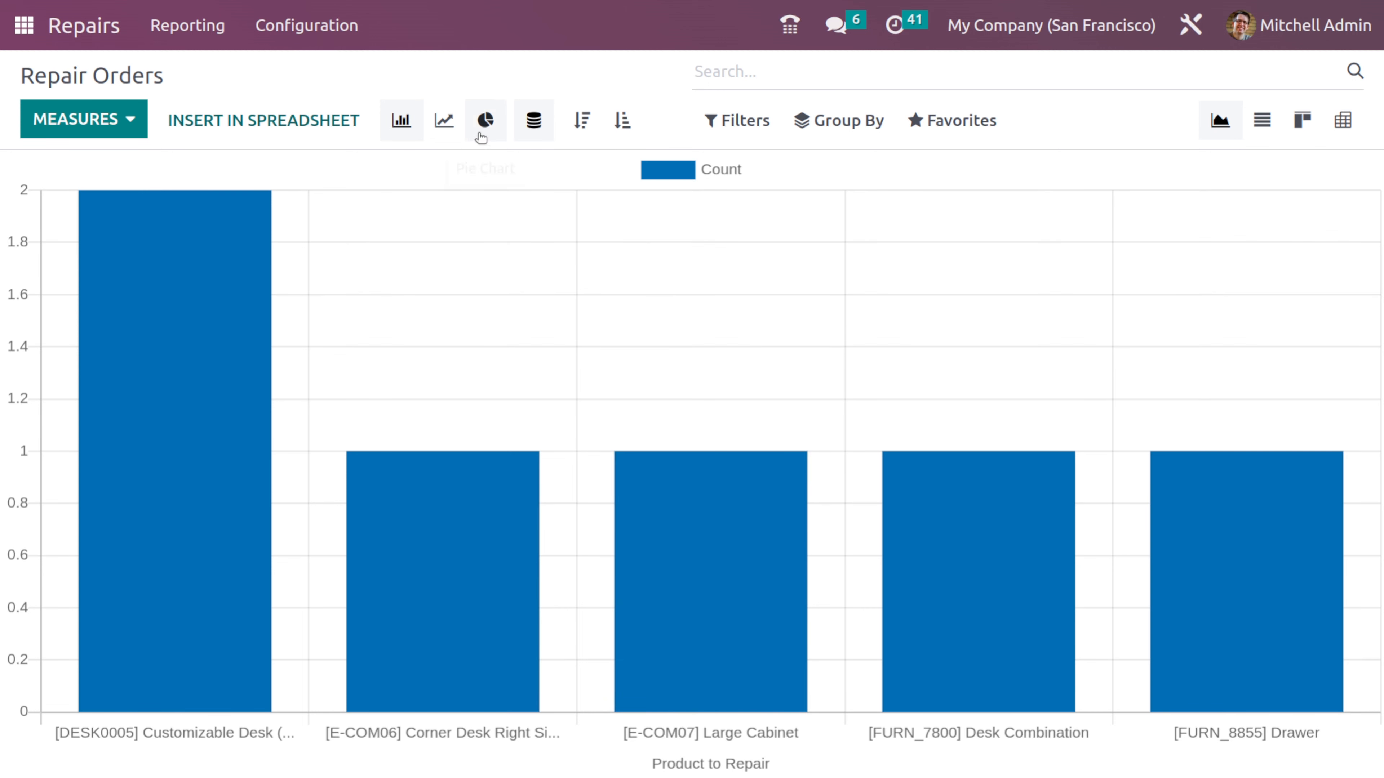
{"action": "left_click", "coordinate": [439, 118]}
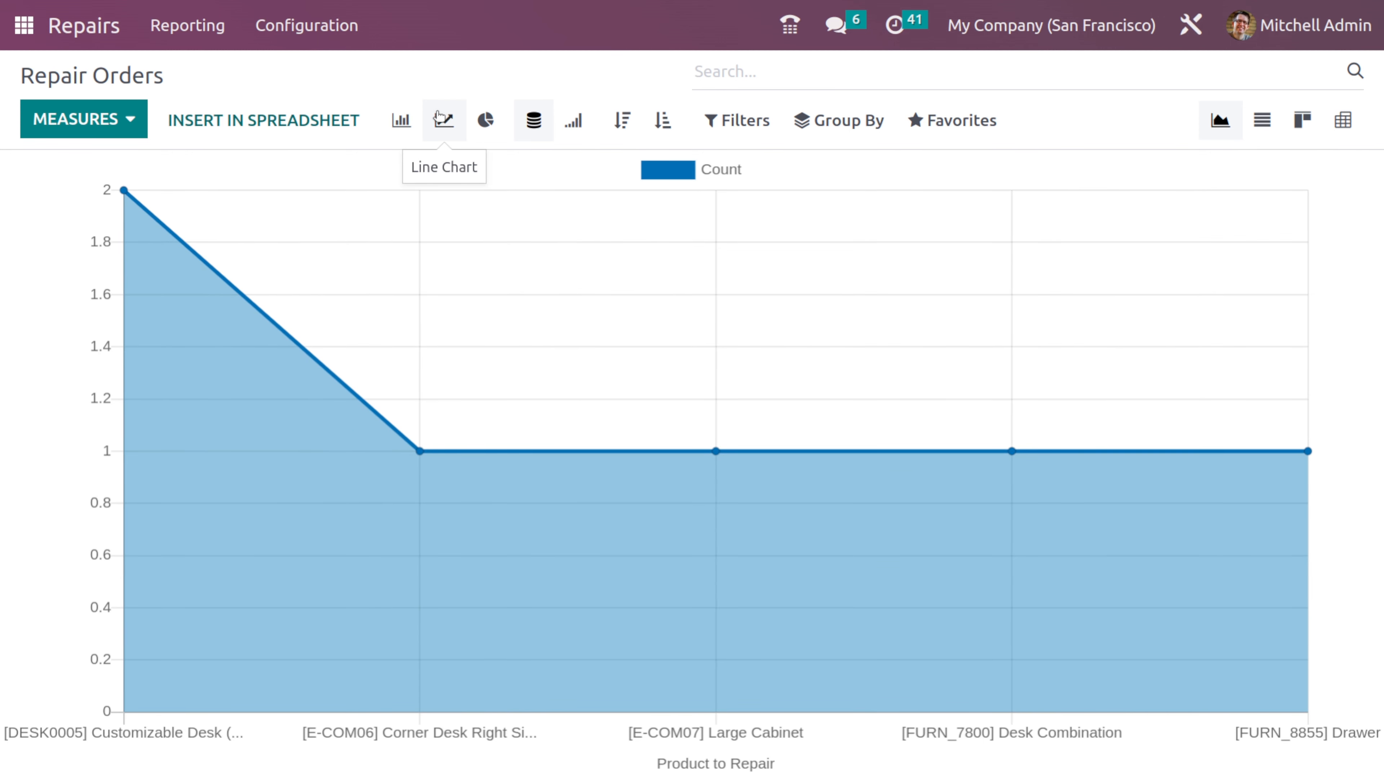
{"action": "left_click", "coordinate": [479, 130]}
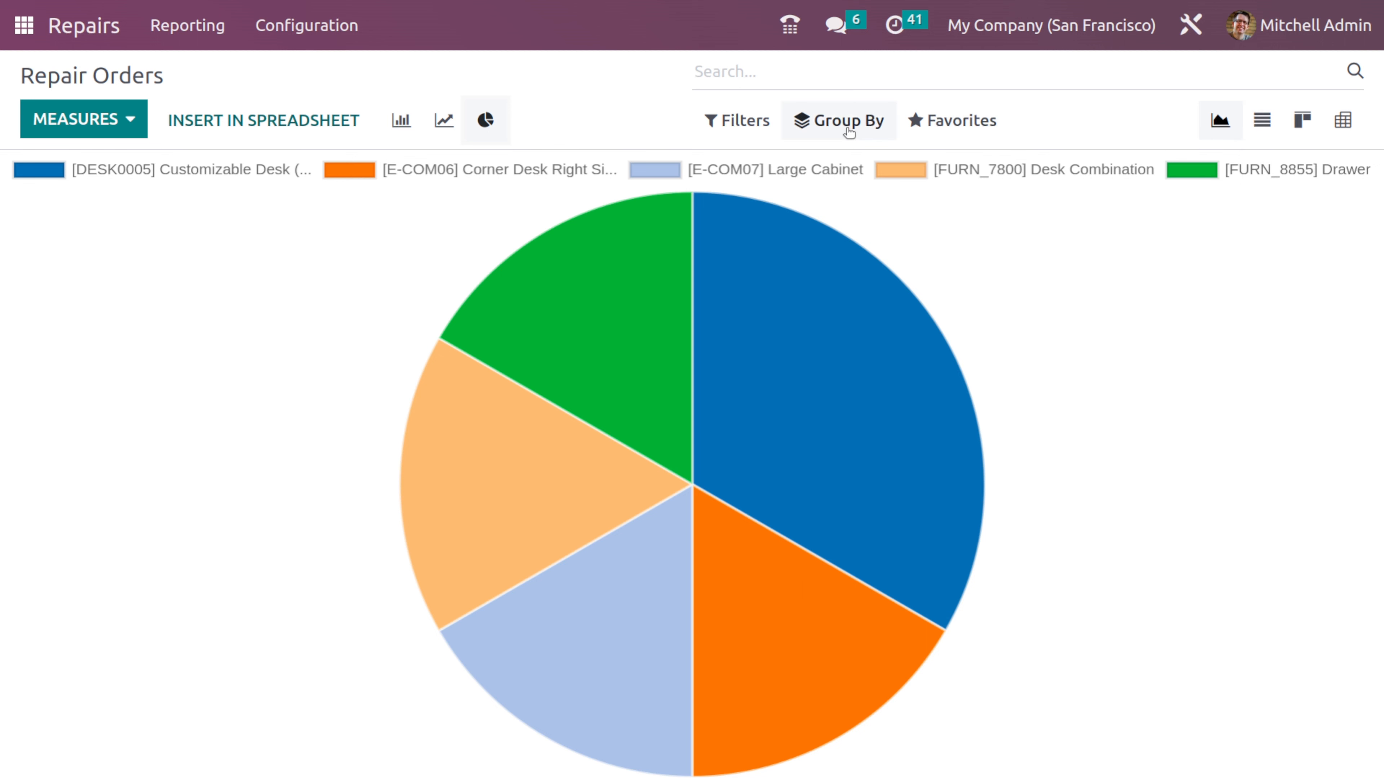
- Browse the pie chart report's filtering and grouping options without applying any, and return to the repair orders list
{"action": "left_click", "coordinate": [731, 124]}
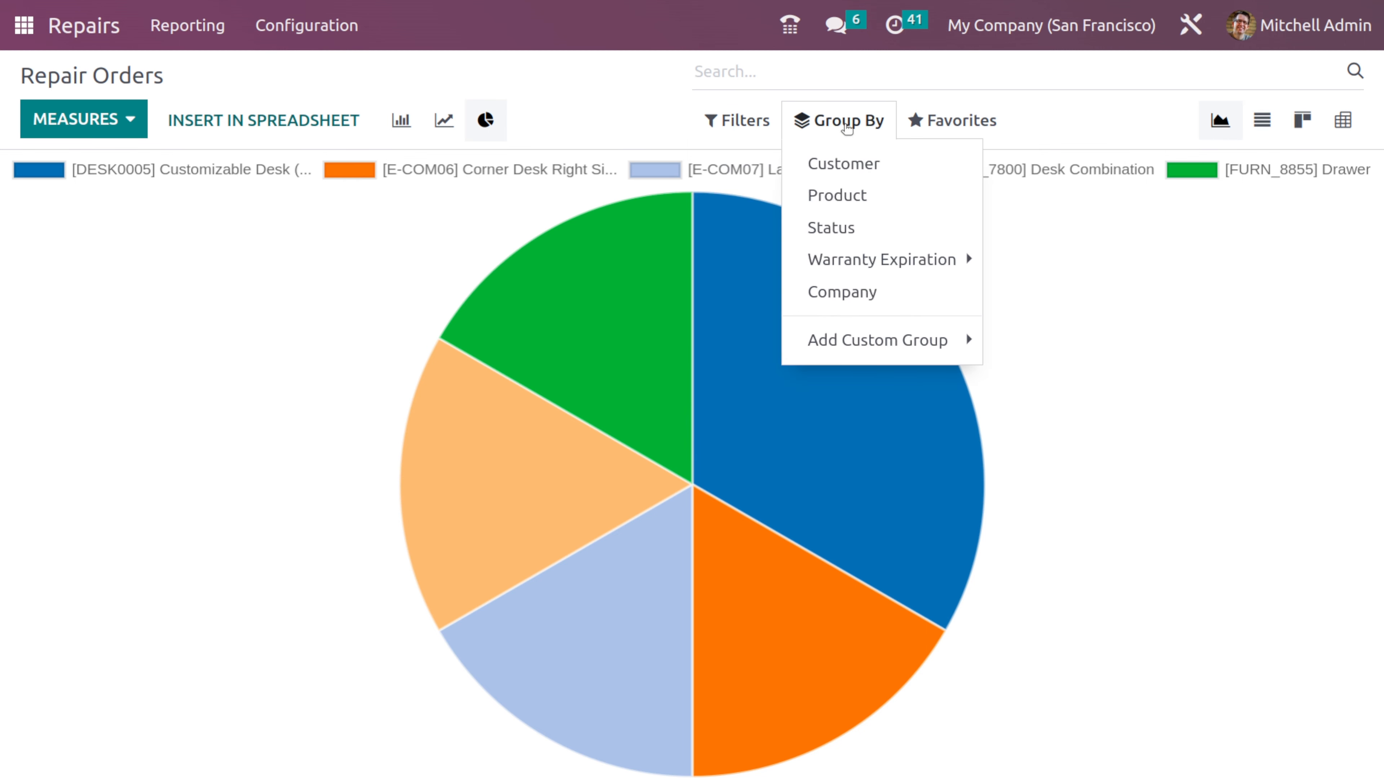
{"action": "left_click", "coordinate": [272, 329]}
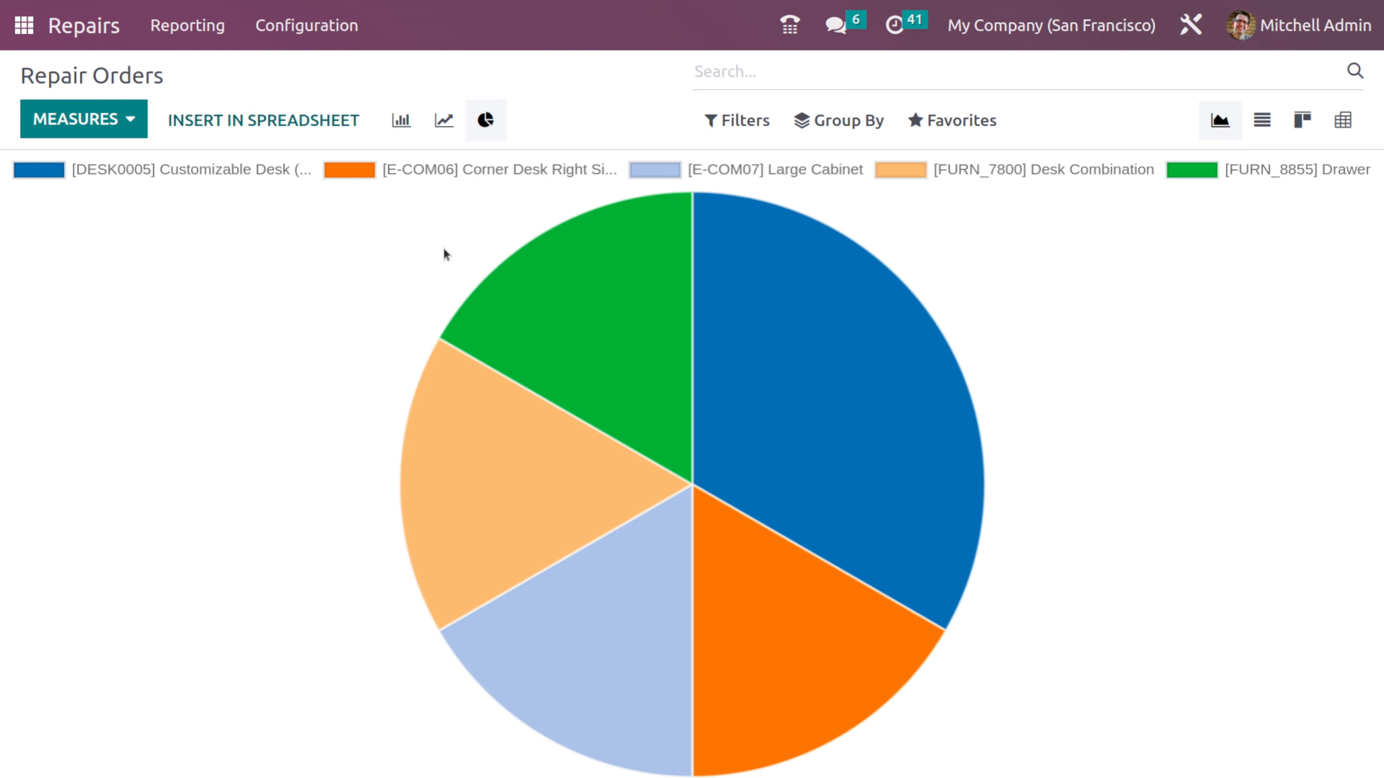
{"action": "left_click", "coordinate": [99, 25]}
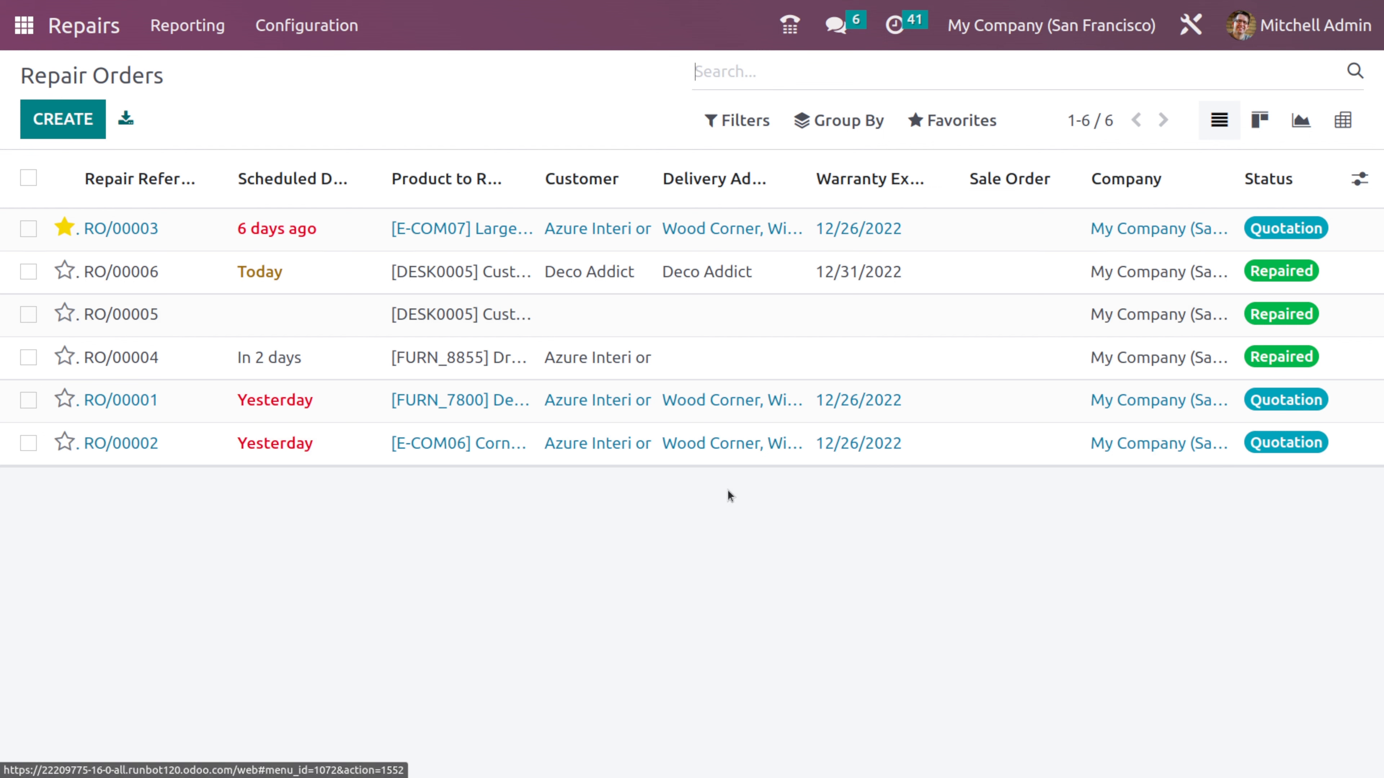